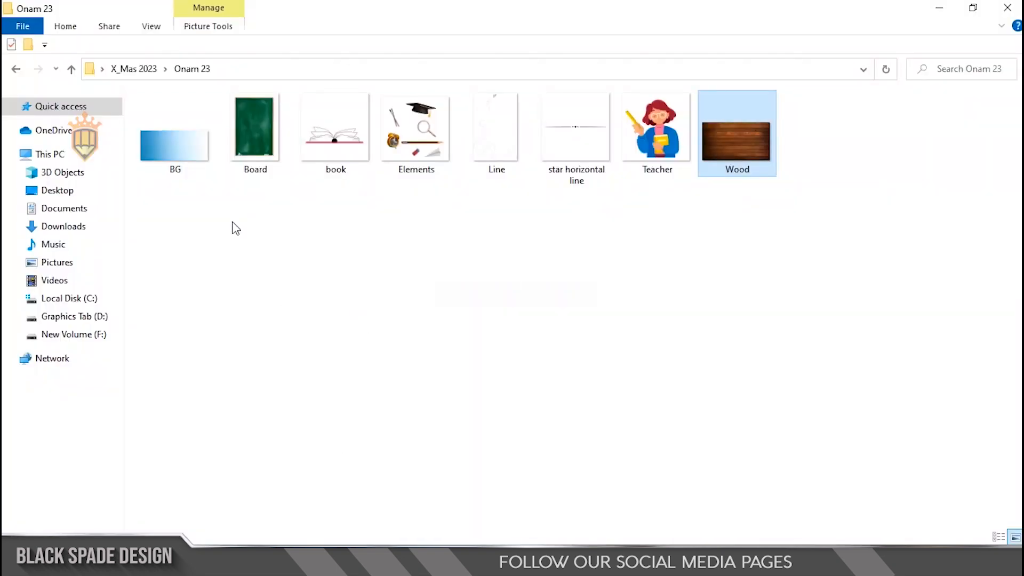
Place the BG image from the Onam 23 folder into the Photoshop document and stretch it over the whole canvas.
left_click_drag(176, 155, 452, 459)
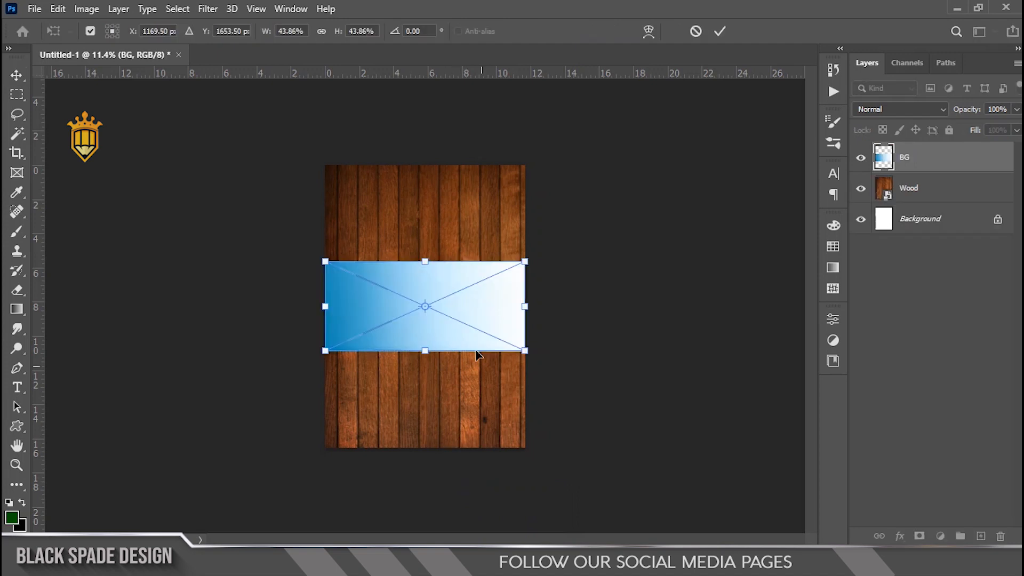
left_click_drag(459, 341, 452, 423)
left_click_drag(425, 363, 420, 139)
left_click_drag(525, 150, 526, 138)
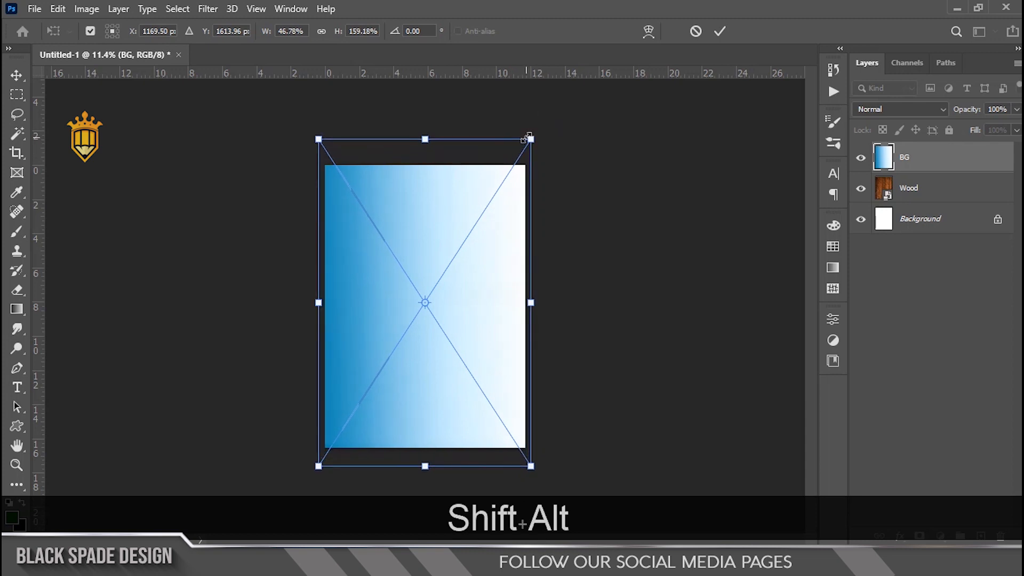
key("Return")
Set the BG layer's blend mode to Multiply and its opacity to 77%.
scroll(385, 274, "down", 2)
scroll(391, 275, "up", 1)
left_click(876, 107)
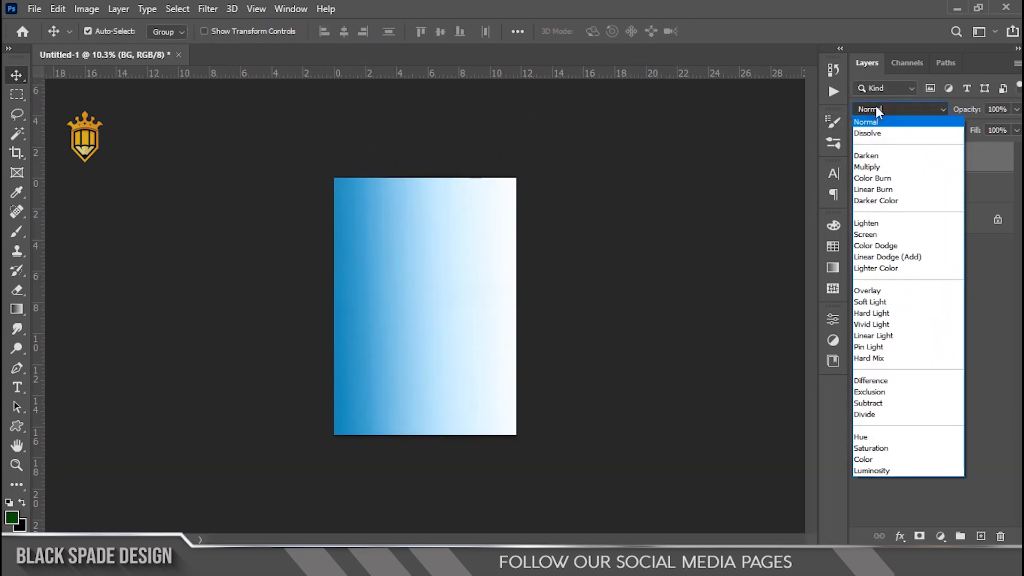
left_click(877, 169)
scroll(397, 344, "up", 4)
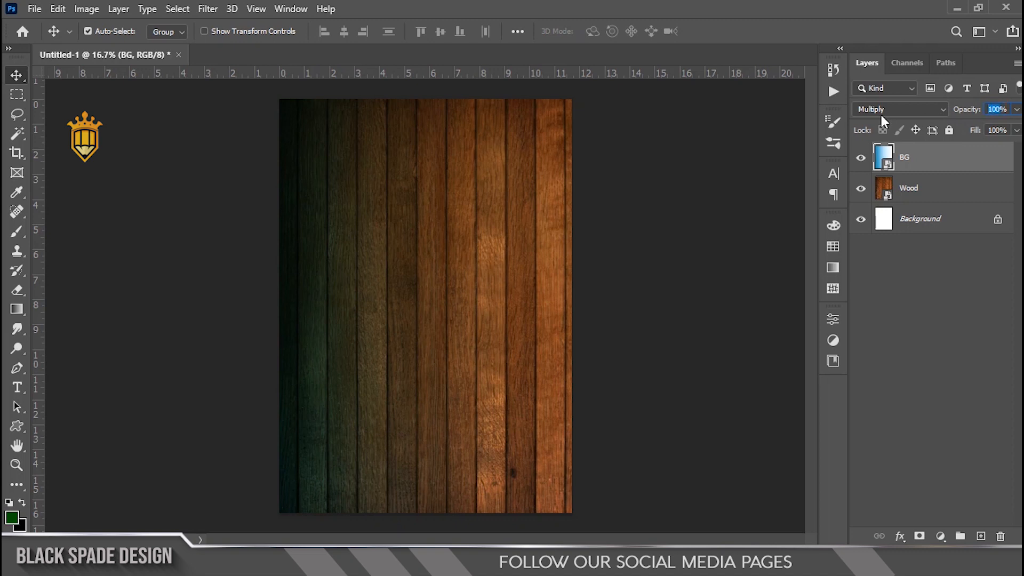
type("77")
key("Return")
scroll(444, 269, "down", 2)
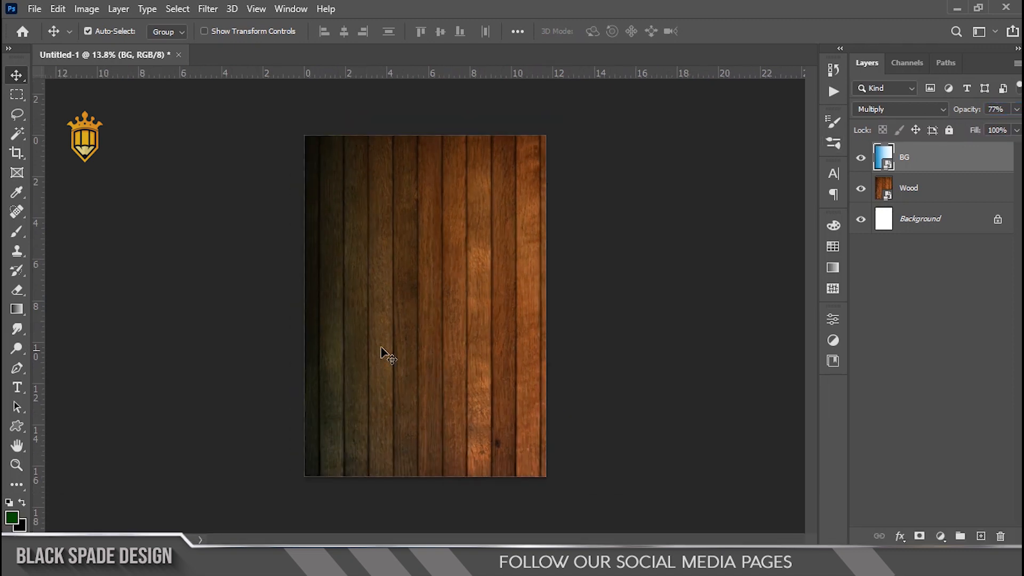
Place the Board image from the Onam 23 folder in the poster and scale it proportionally about its centre to about 95%.
scroll(395, 297, "up", 1)
left_click(366, 565)
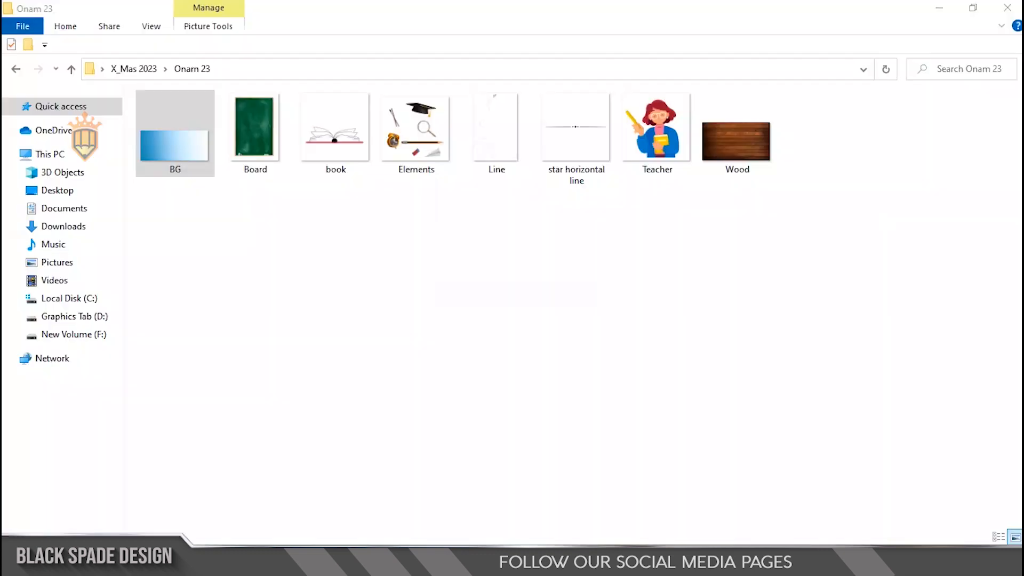
left_click(251, 140)
left_click_drag(250, 145, 468, 393)
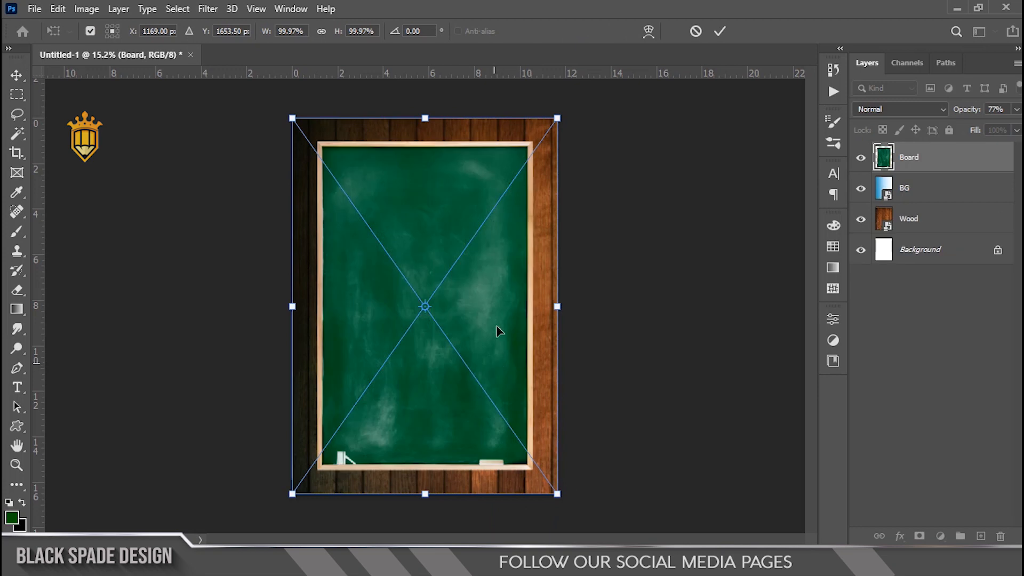
left_click_drag(558, 117, 541, 118)
key("Return")
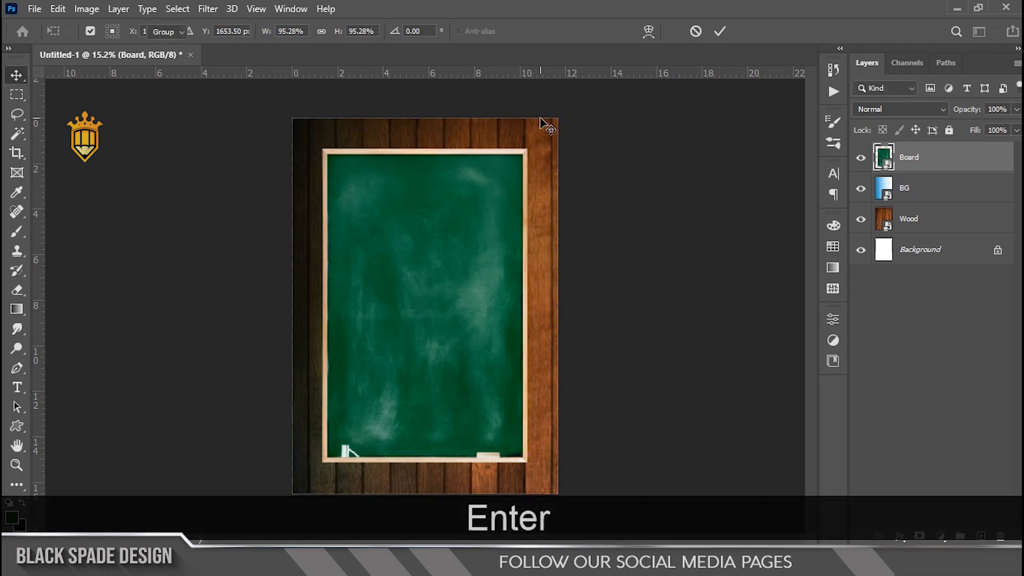
Darken the Board layer with Curves by moving the black point to input 23, output 0.
scroll(428, 285, "up", 2)
key("space")
left_click_drag(501, 287, 506, 293)
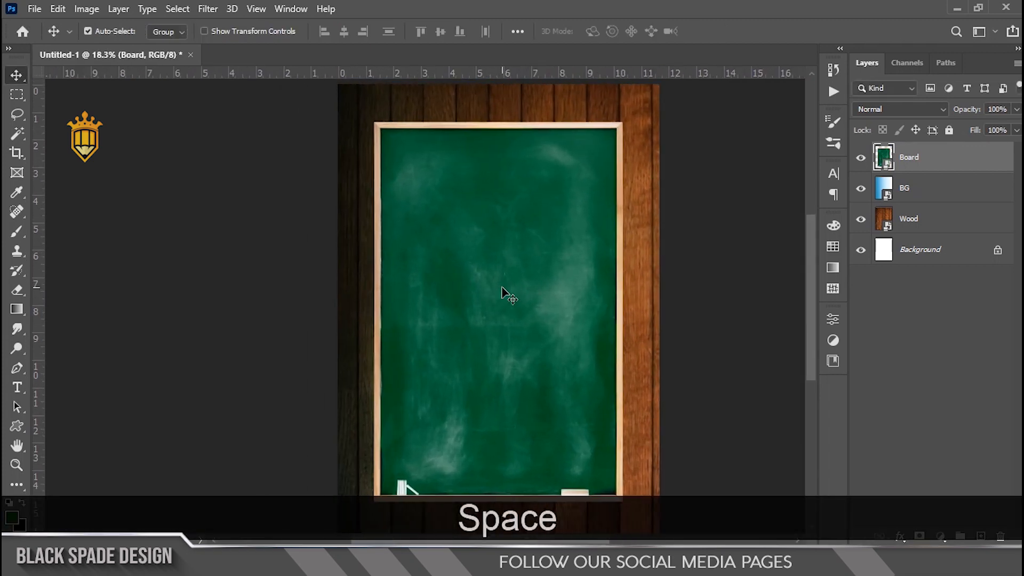
key("ctrl+m")
left_click_drag(372, 58, 547, 89)
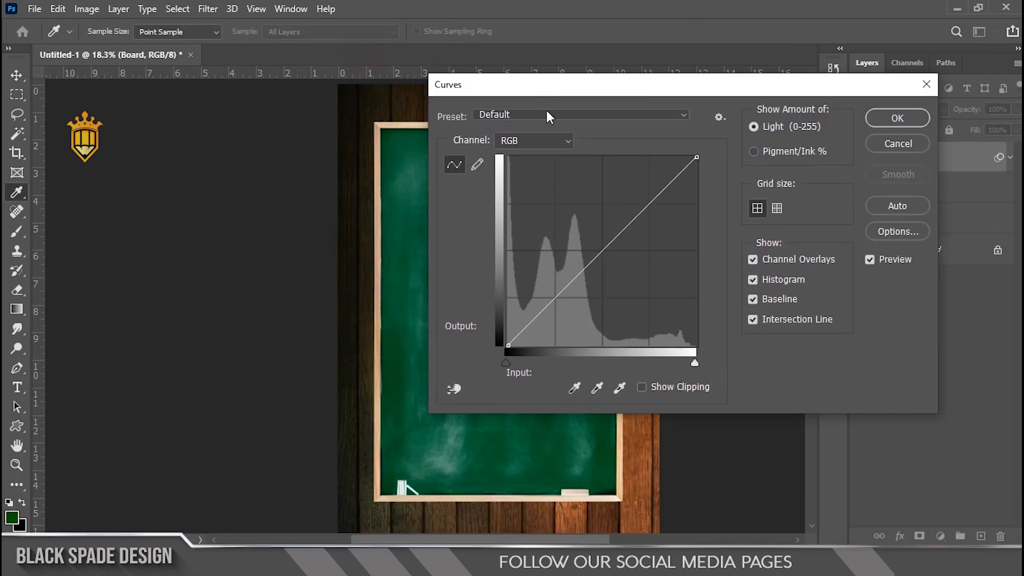
left_click_drag(505, 363, 526, 371)
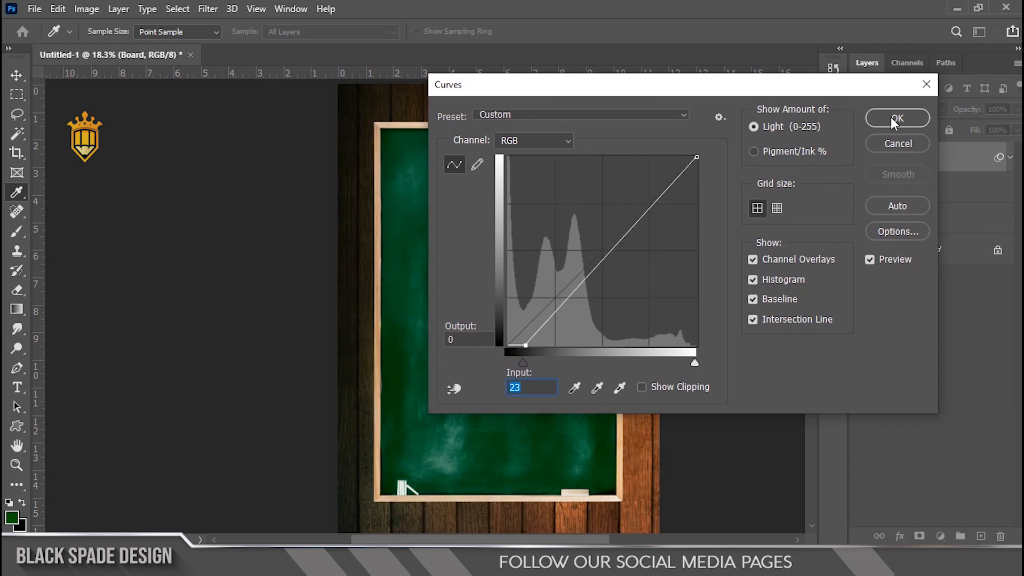
left_click(894, 121)
Add a drop shadow to the Board layer, increasing the shadow's opacity and size.
scroll(554, 282, "down", 3)
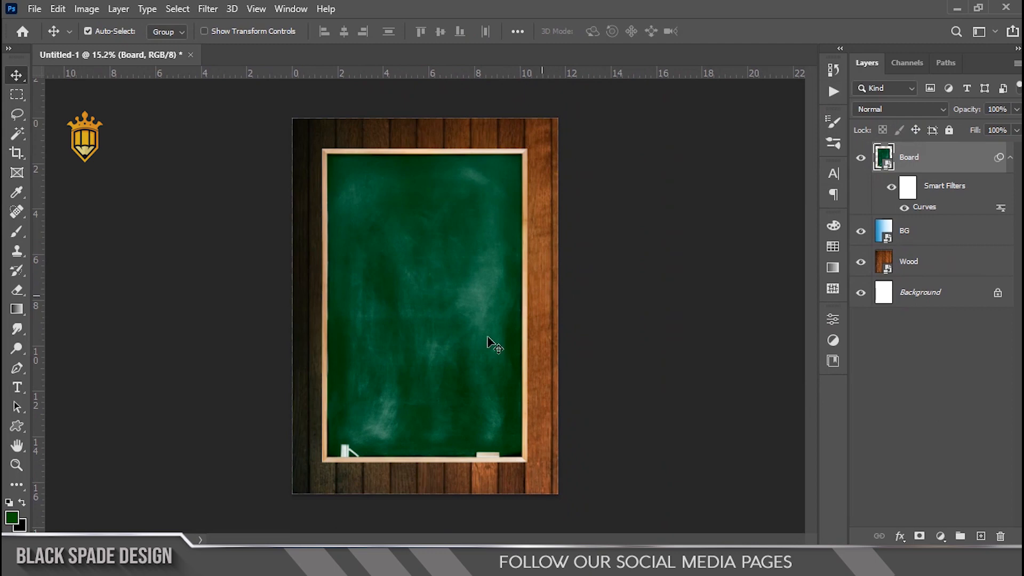
scroll(513, 330, "up", 4)
left_click_drag(446, 370, 462, 197)
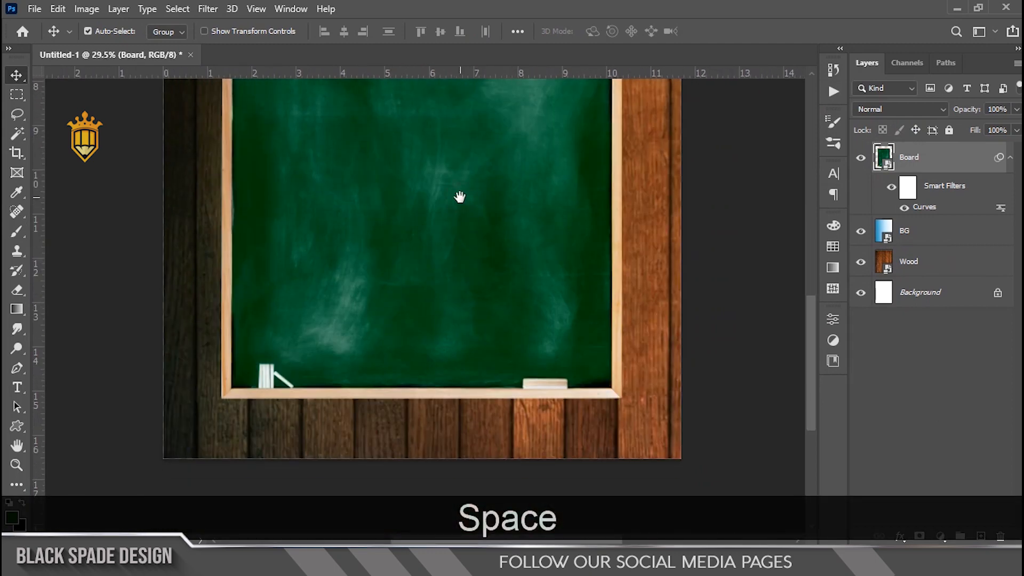
left_click(901, 535)
left_click(906, 523)
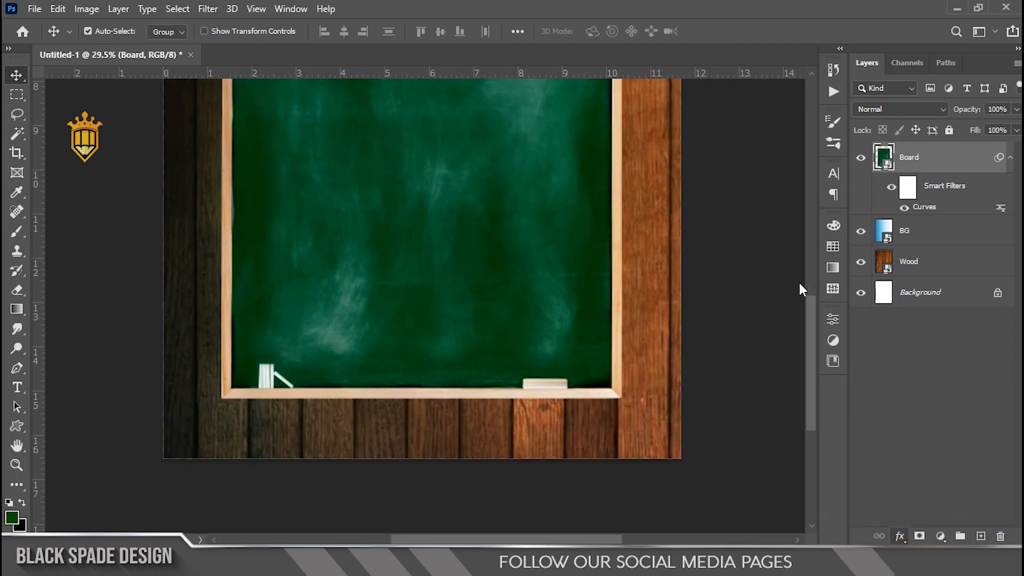
left_click(703, 272)
left_click(709, 335)
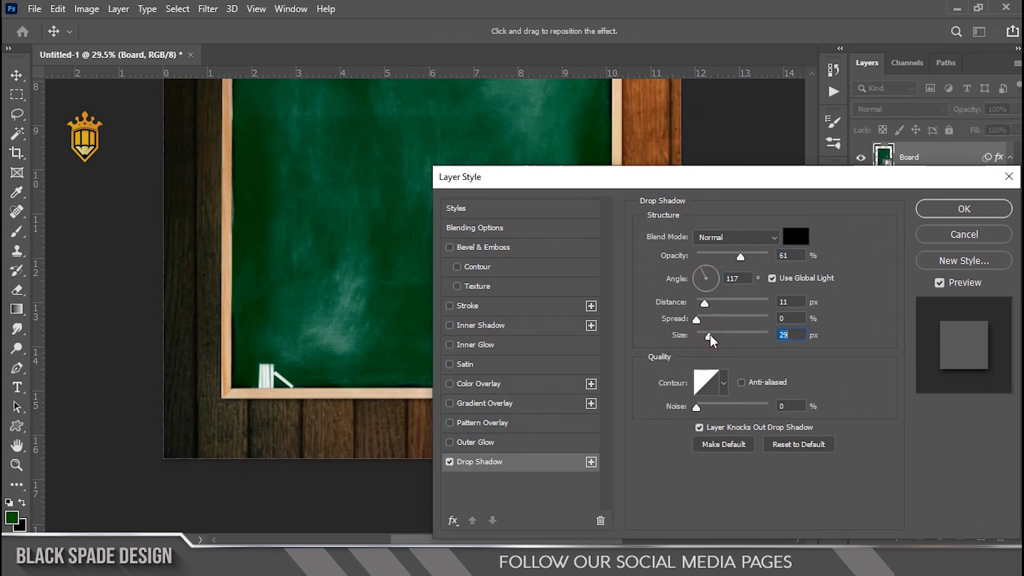
left_click(748, 256)
left_click_drag(712, 335, 716, 337)
left_click(940, 213)
Draw the shield custom shape in the middle of the board, about 920 × 990 px.
scroll(490, 303, "down", 8)
key("space")
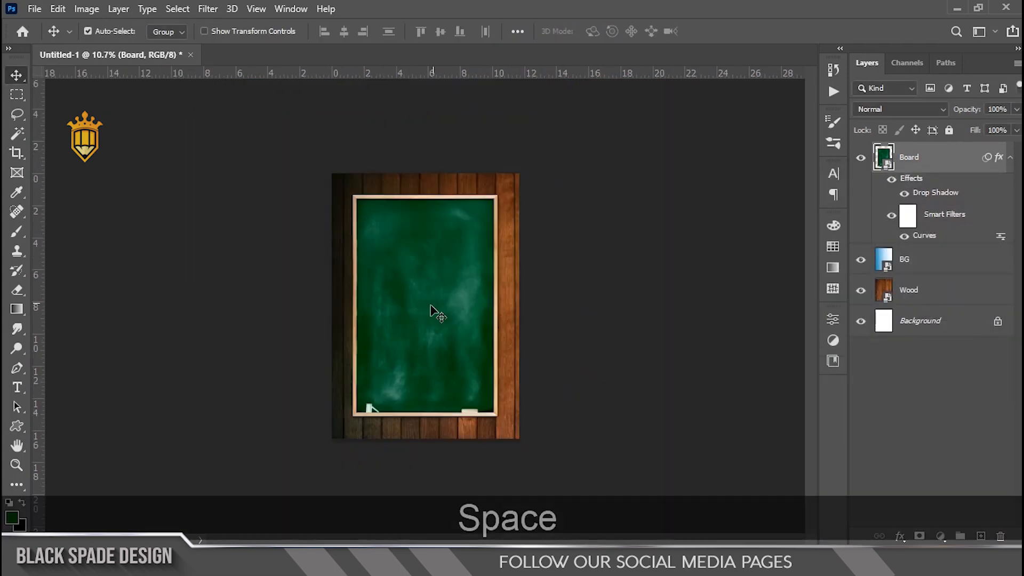
scroll(429, 312, "up", 3)
scroll(439, 323, "up", 2)
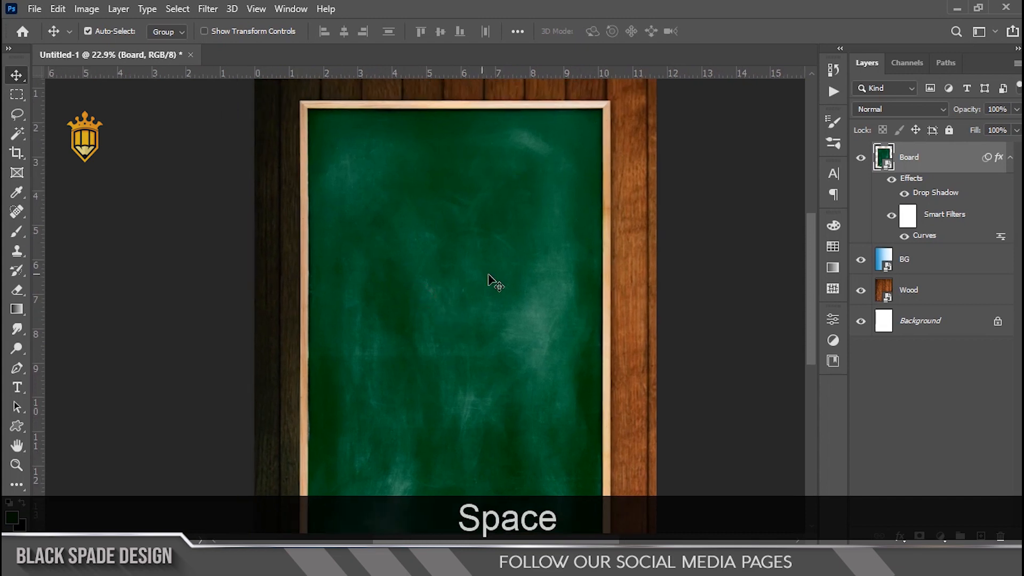
left_click(17, 427)
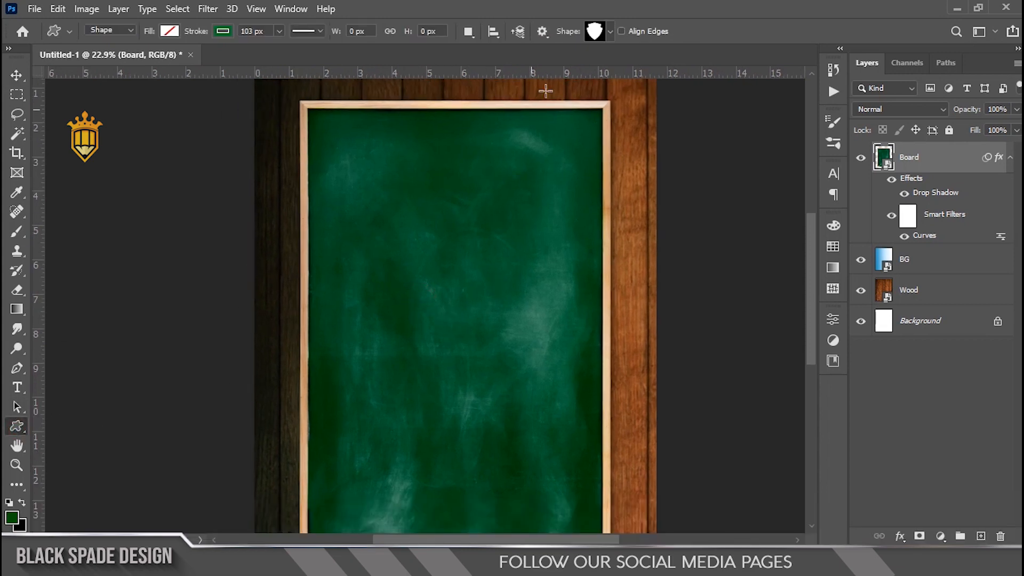
left_click(609, 32)
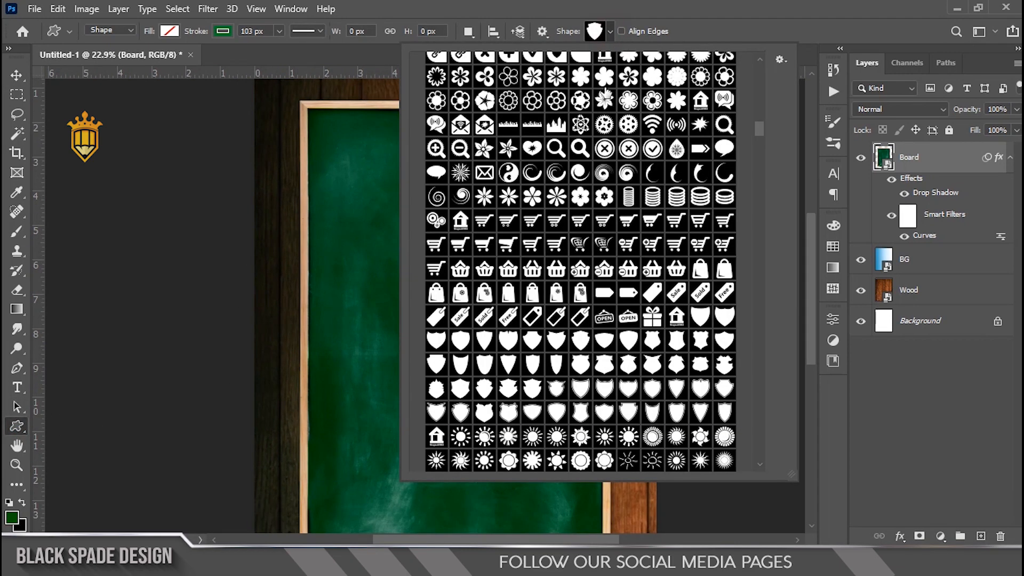
left_click(609, 32)
left_click_drag(372, 230, 528, 479)
Remove the shield's stroke and fill it with white.
left_click(223, 31)
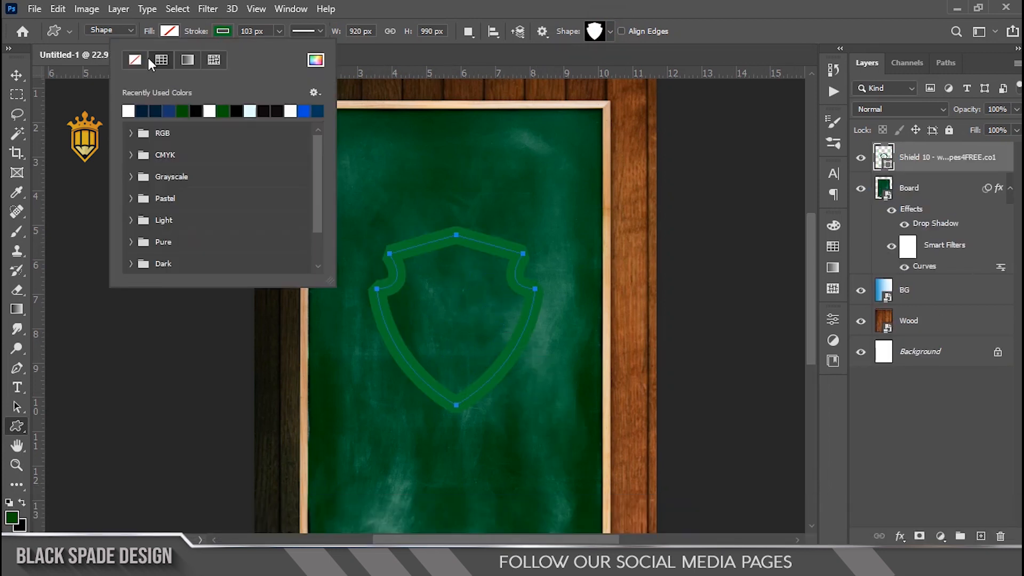
left_click(135, 59)
left_click(169, 31)
left_click(77, 110)
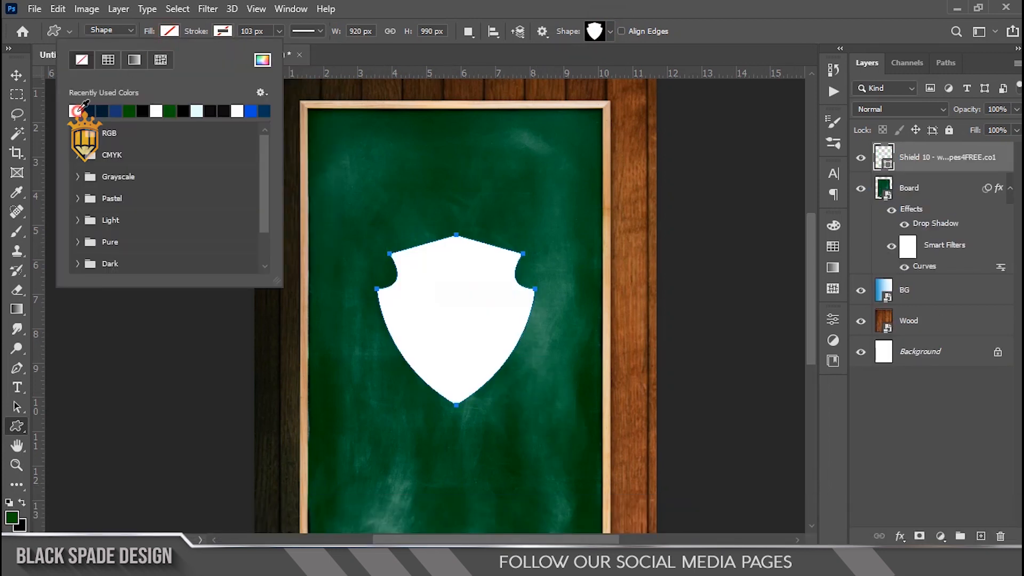
Move the shield slightly down the board and scale it proportionally about its centre to about 961 × 1034 px.
key("v")
left_click_drag(457, 332, 463, 364)
key("ctrl+t")
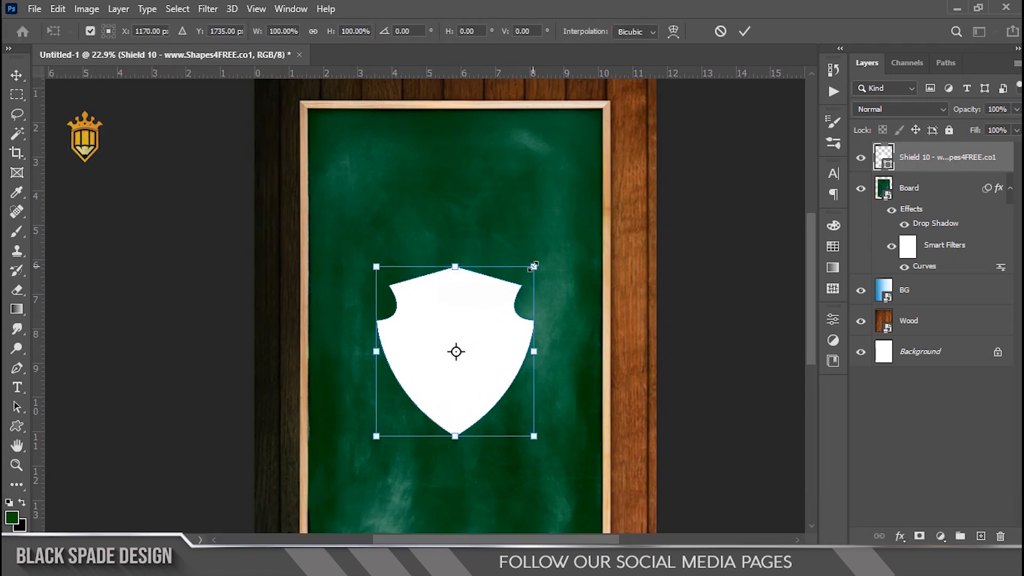
left_click_drag(534, 266, 551, 249)
key("Return")
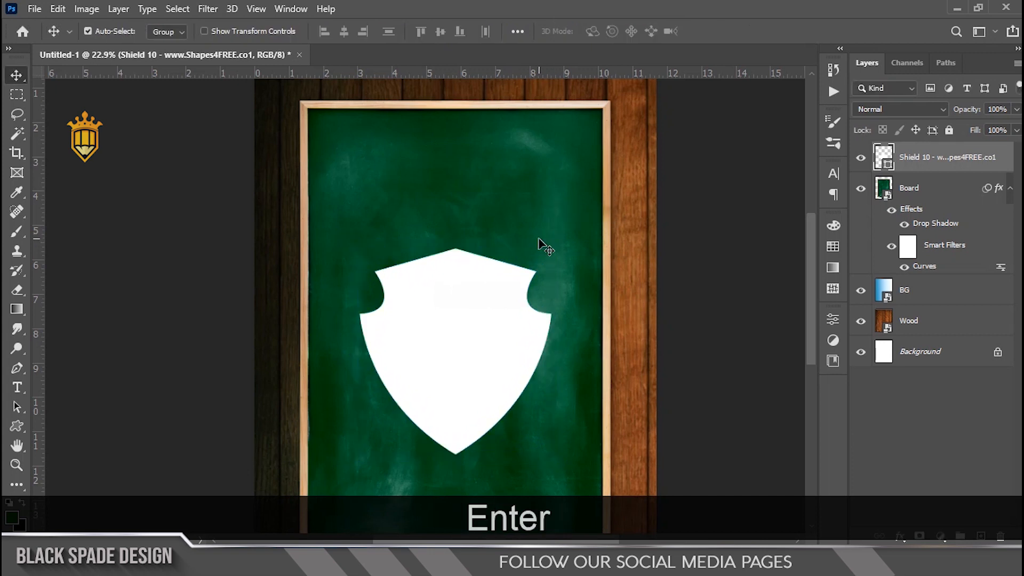
key("ctrl+t")
left_click_drag(551, 248, 526, 254)
key("Return")
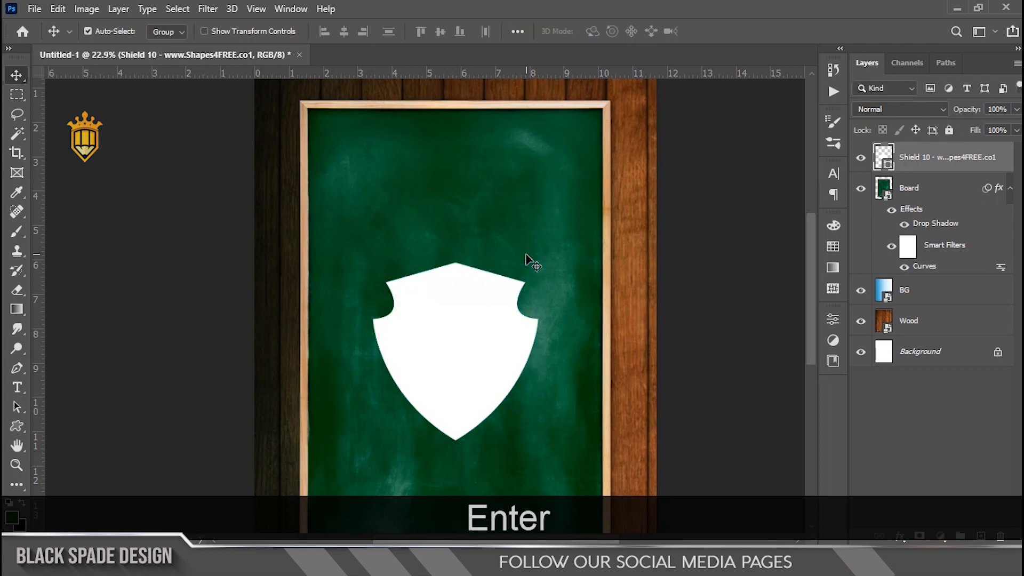
Duplicate the shield layer and give the copy no fill and a white stroke.
key("ctrl+j")
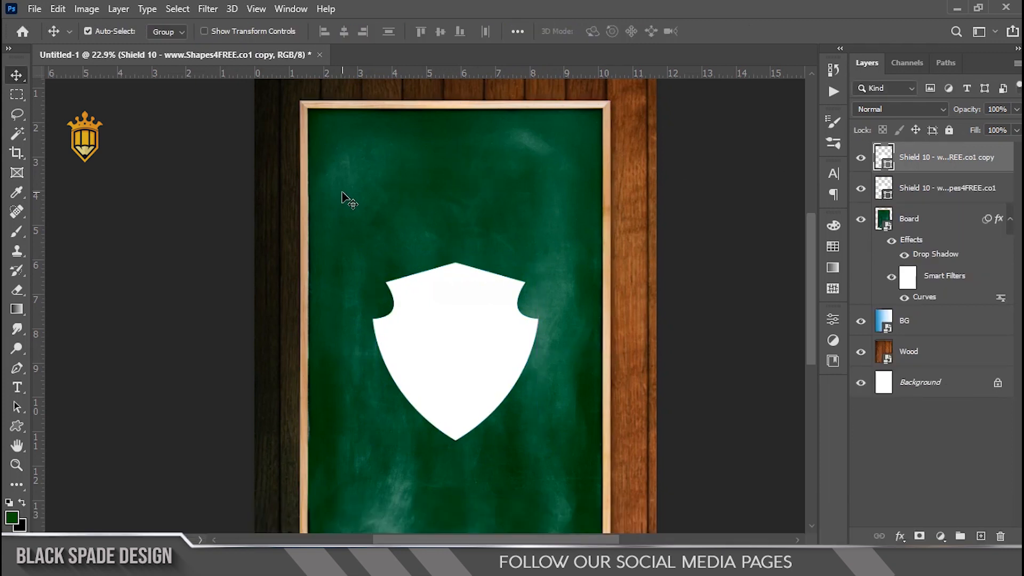
left_click(17, 425)
left_click(170, 30)
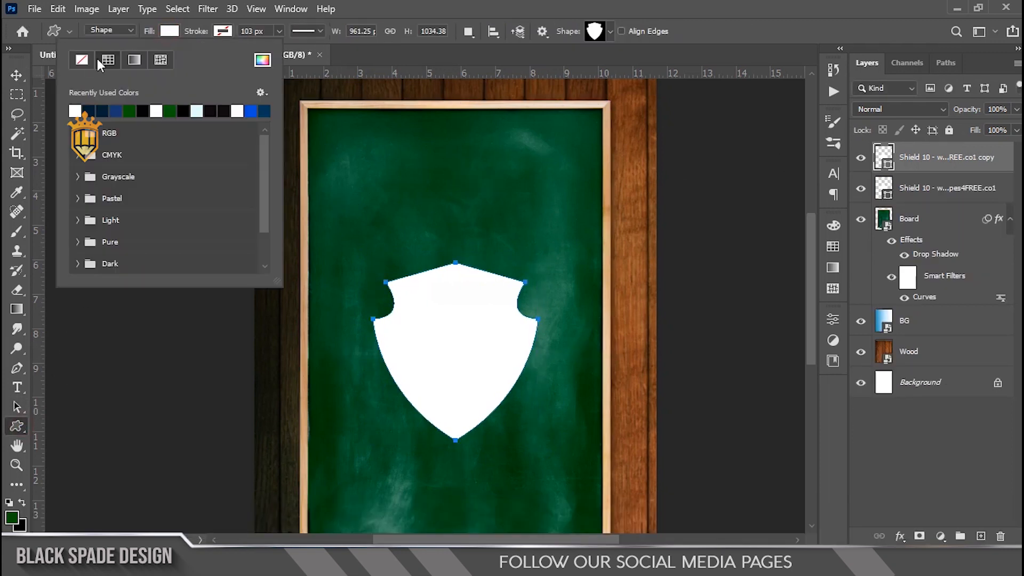
left_click(220, 32)
left_click(128, 110)
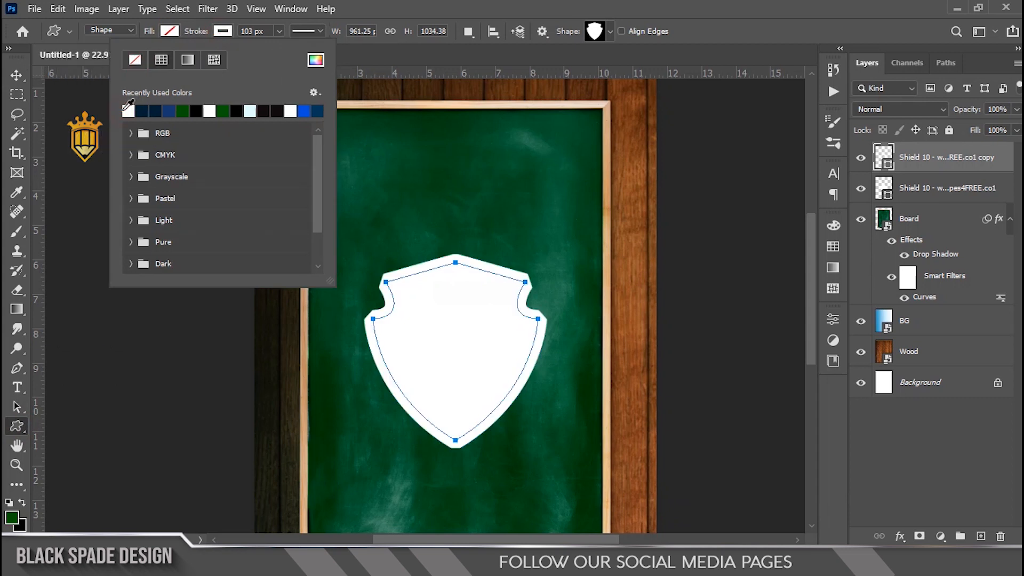
Align the copied shield's stroke to the inside and reduce its width to about 56 px.
left_click(297, 32)
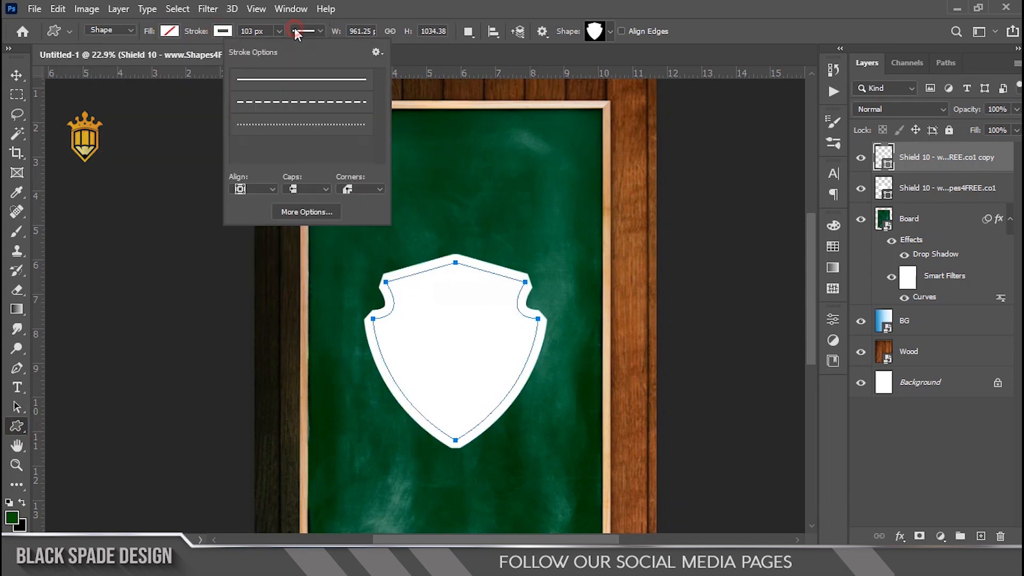
left_click(265, 189)
left_click(253, 202)
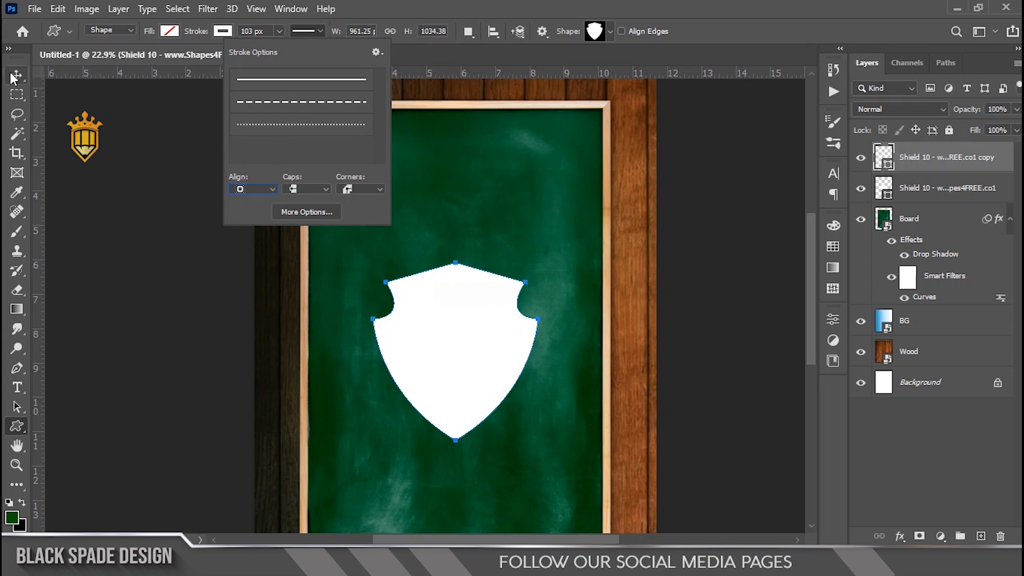
left_click_drag(280, 32, 275, 52)
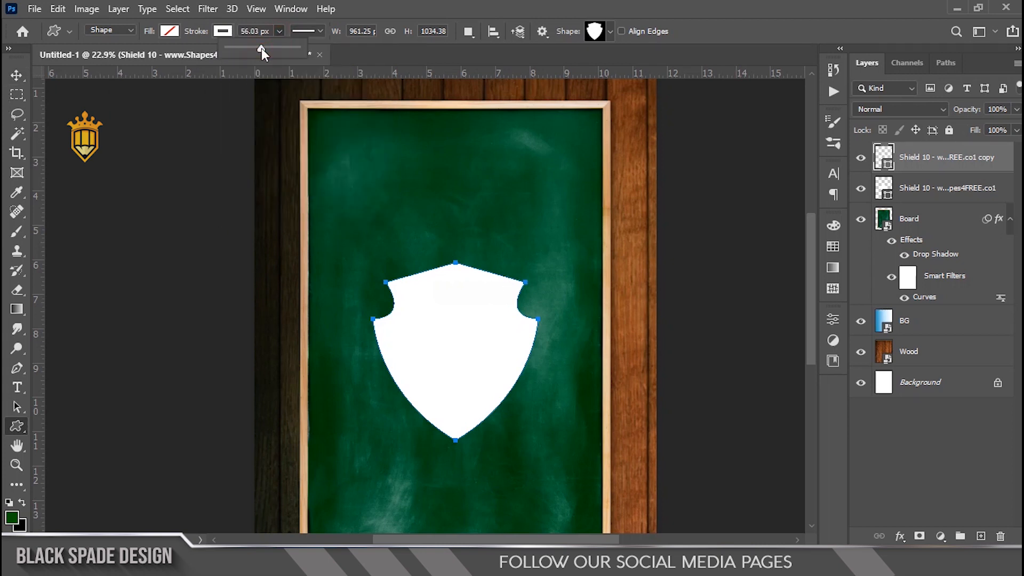
Scale the outlined shield copy proportionally about its centre to about 125% to frame the white shield.
left_click(16, 75)
key("ctrl+t")
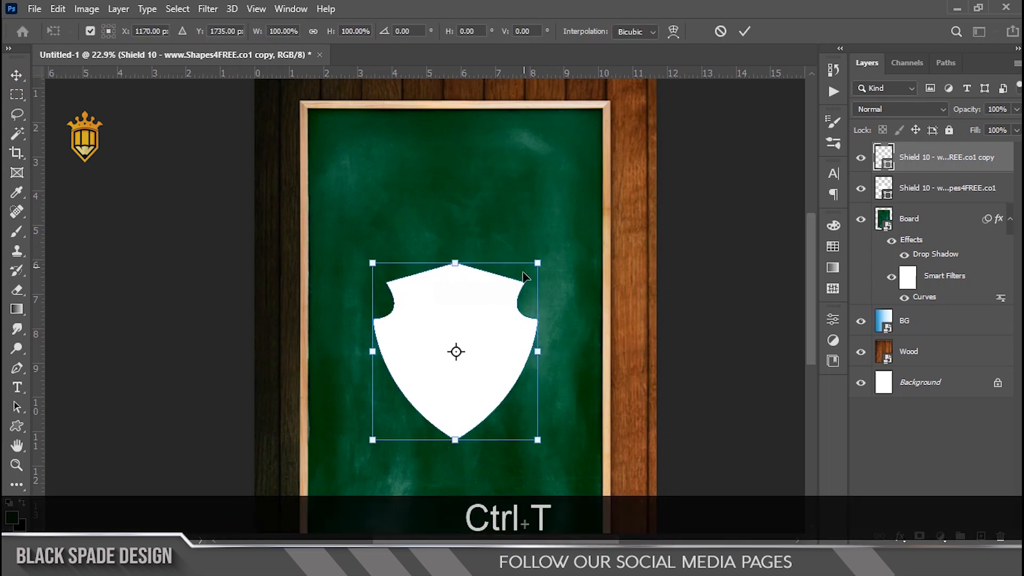
scroll(525, 275, "up", 1)
left_click_drag(538, 262, 555, 233)
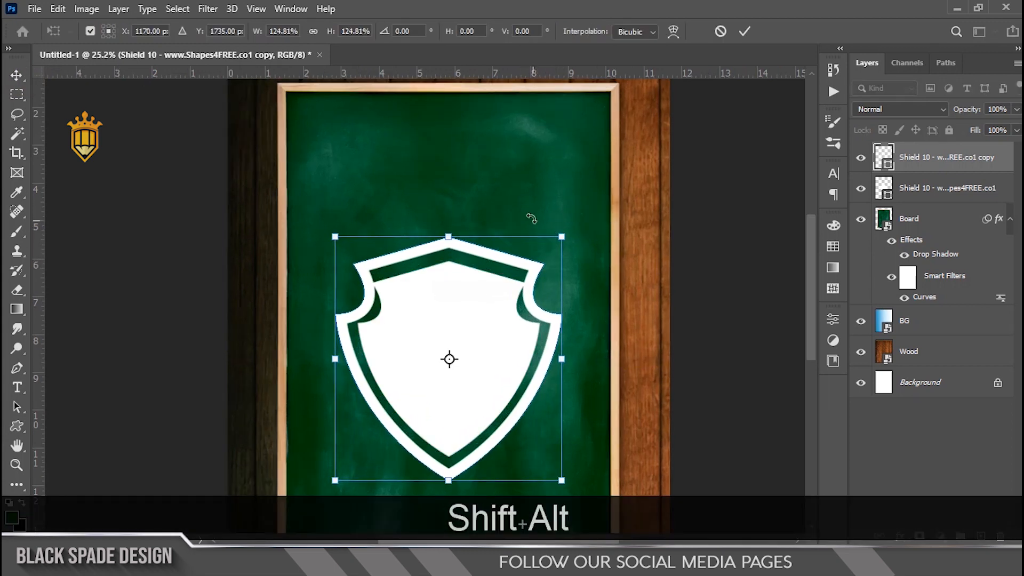
key("Return")
Reduce the stroke width of the outlined shield copy to about 27 px.
scroll(400, 269, "up", 4)
left_click(16, 427)
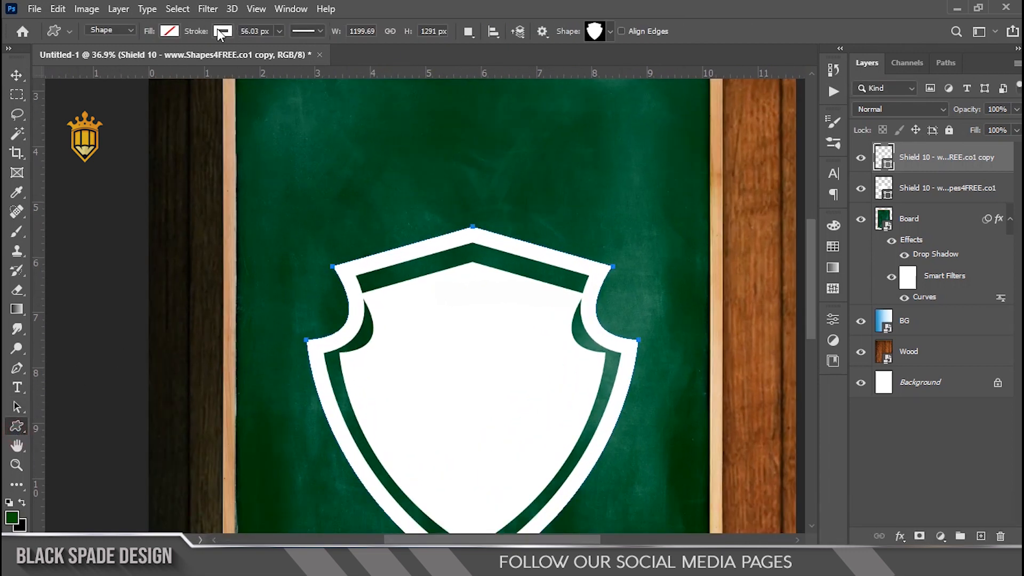
left_click_drag(196, 35, 175, 31)
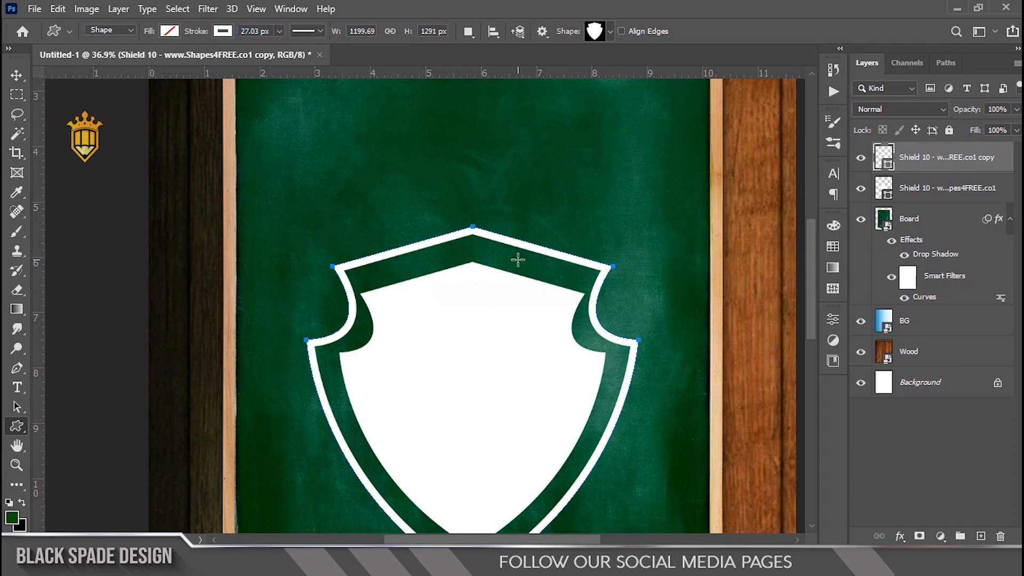
Scale the outlined shield copy proportionally about its centre to about 97%.
key("ctrl+t")
left_click_drag(638, 227, 633, 231)
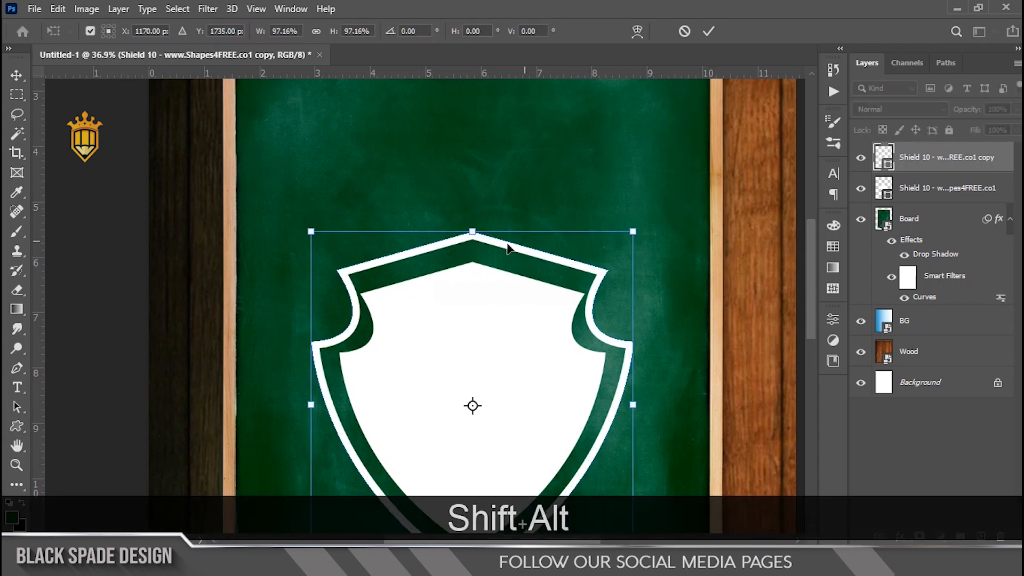
left_click_drag(540, 366, 522, 283)
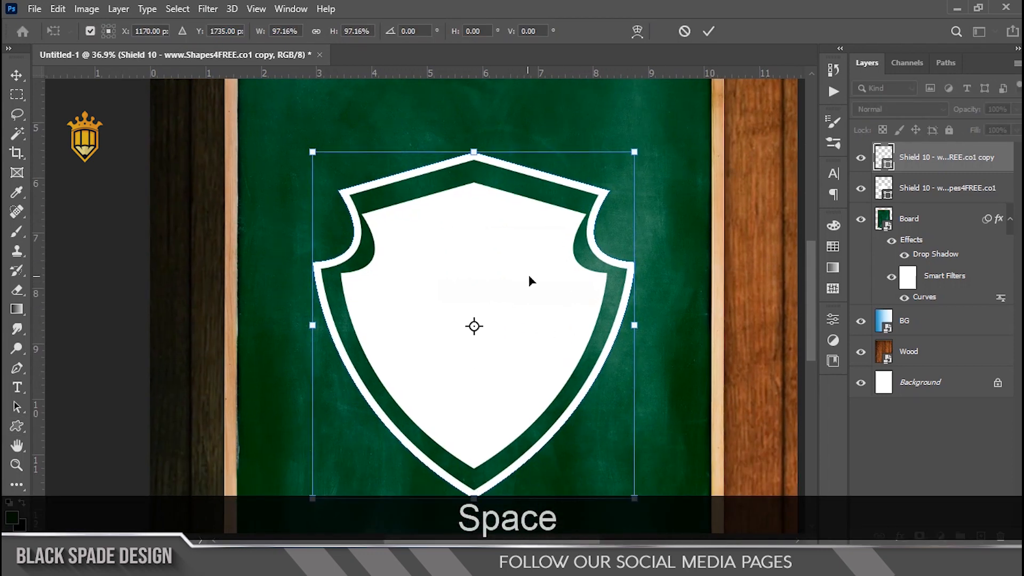
scroll(488, 357, "up", 1)
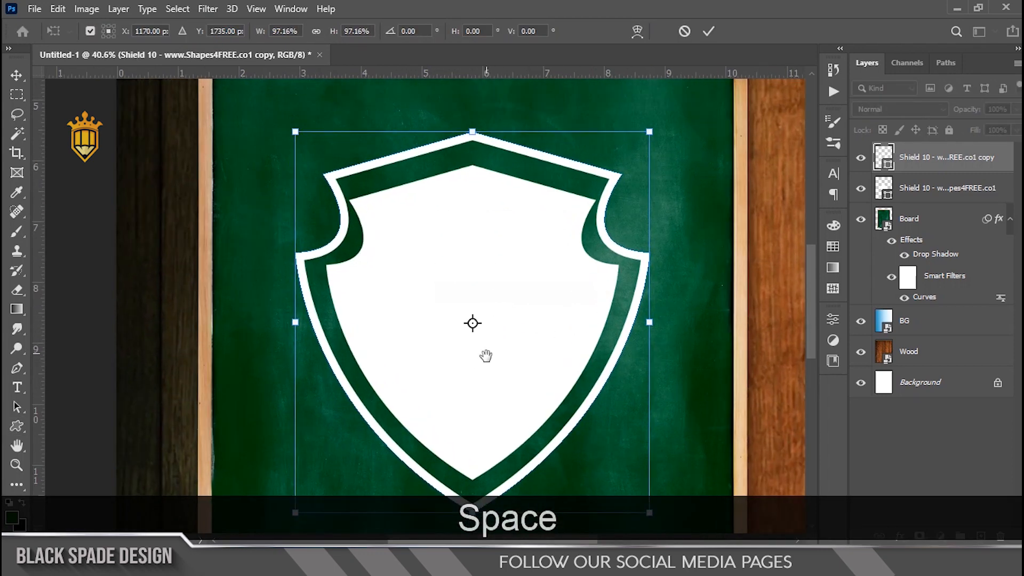
left_click(709, 31)
Transform the inner white shield about its centre to about 98.2% width and 102% height.
key("v")
left_click(490, 283)
left_click(501, 295, "ctrl")
key("ctrl+t")
left_click(498, 229)
key("ctrl+t")
left_click_drag(470, 166, 470, 158)
left_click_drag(470, 479, 470, 482)
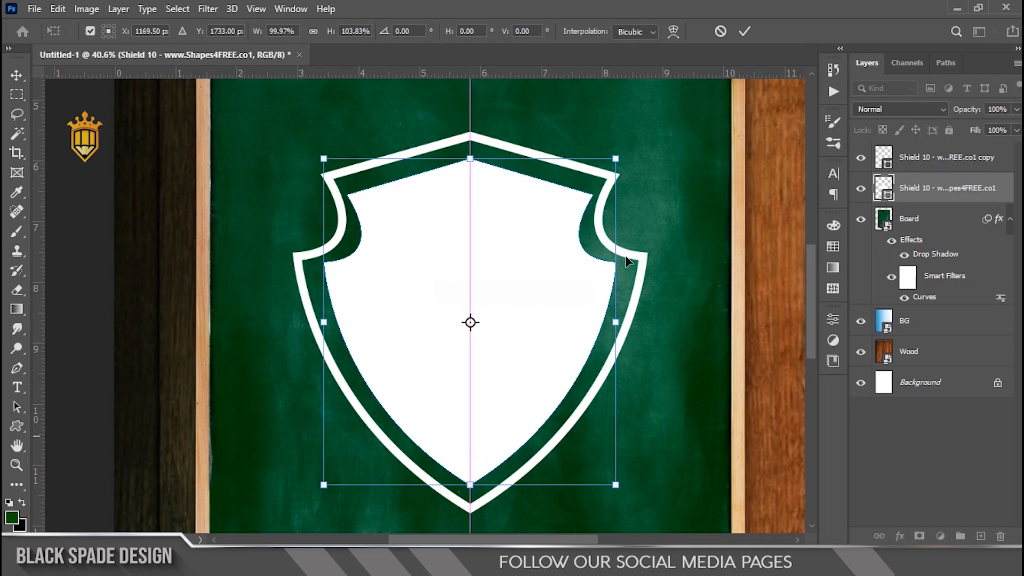
left_click_drag(617, 159, 605, 156)
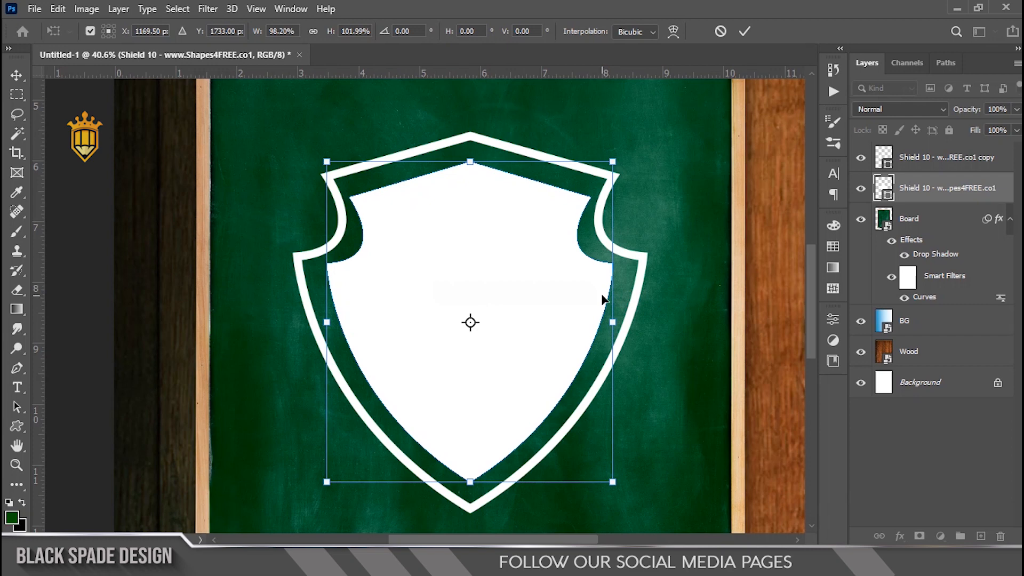
key("Return")
Scale the outlined shield copy proportionally about its centre to about 95.7% to bring it closer to the white shield.
left_click(939, 157)
key("ctrl+t")
left_click_drag(646, 131, 635, 138)
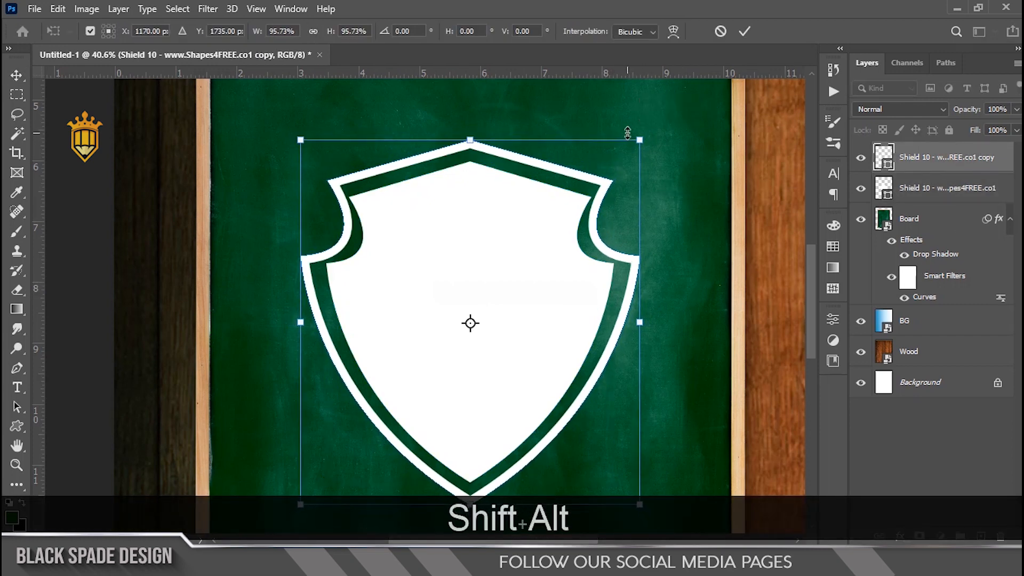
key("Return")
Thin the outlined shield's stroke to about 22 px.
left_click(16, 426)
left_click_drag(206, 33, 200, 35)
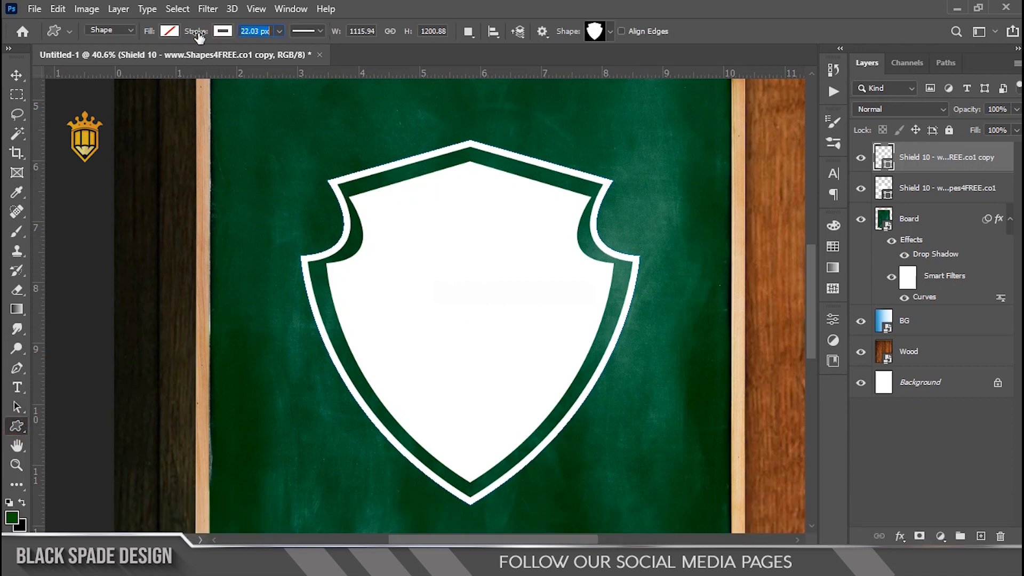
key("v")
Rasterize the inner white shield's shape layer.
scroll(320, 245, "up", 2)
right_click(390, 248)
left_click(416, 259)
right_click(937, 193)
left_click(763, 228)
Draw a closed curved Pen path around the white shield's left notch, cutting slightly into the white edge.
scroll(352, 264, "up", 2)
left_click_drag(367, 294, 345, 387)
key("p")
left_click(374, 216)
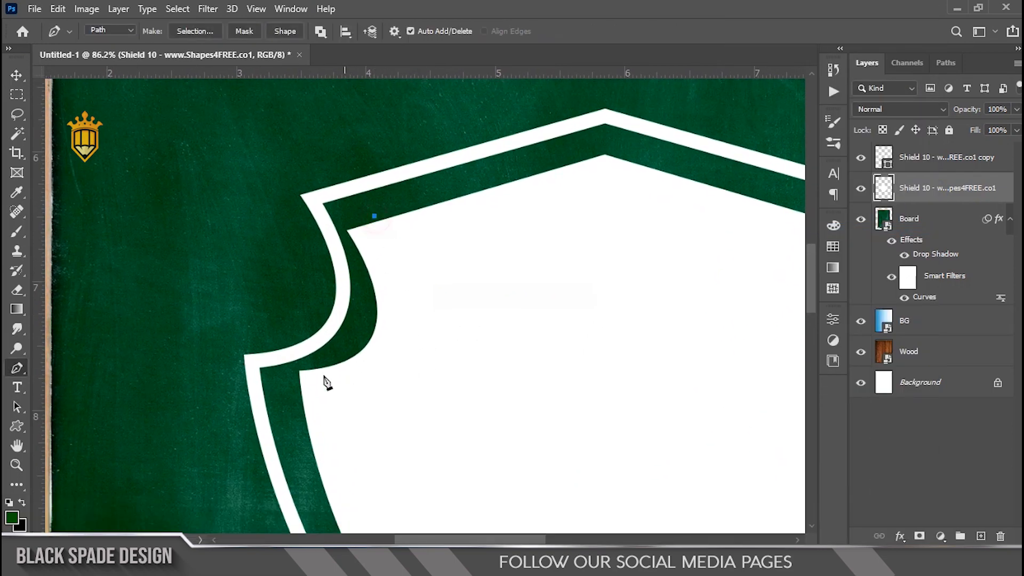
left_click_drag(290, 390, 135, 419)
left_click_drag(162, 281, 173, 243)
left_click_drag(197, 229, 221, 215)
left_click(373, 216)
Convert the left notch path to a selection with 0 px feather and delete the white pixels inside it.
right_click(368, 238)
left_click(393, 274)
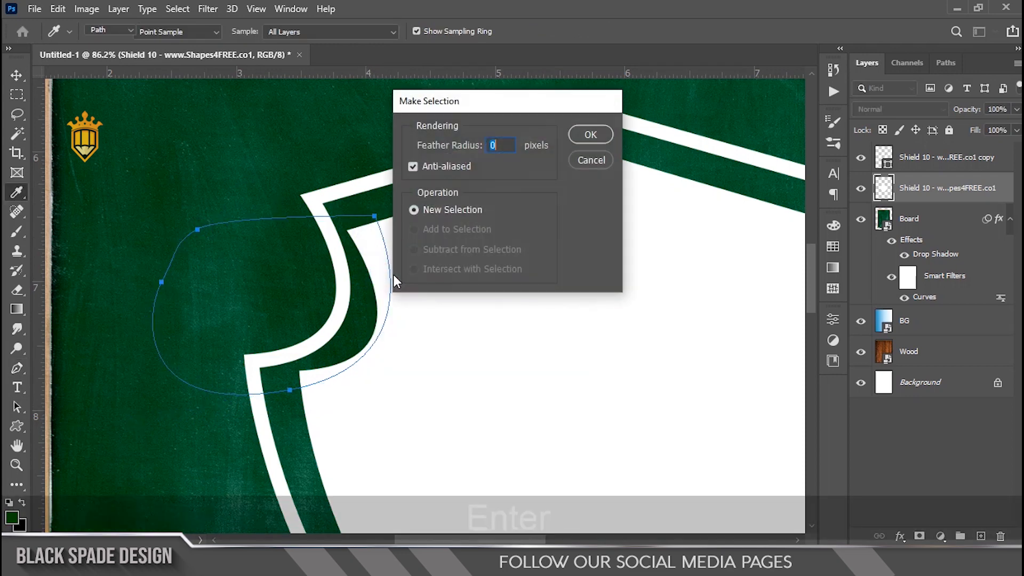
key("Return")
key("Delete")
Draw a matching closed curved Pen path around the white shield's right notch.
scroll(393, 283, "down", 5)
left_click_drag(581, 328, 423, 331)
scroll(480, 320, "up", 1)
left_click(496, 233)
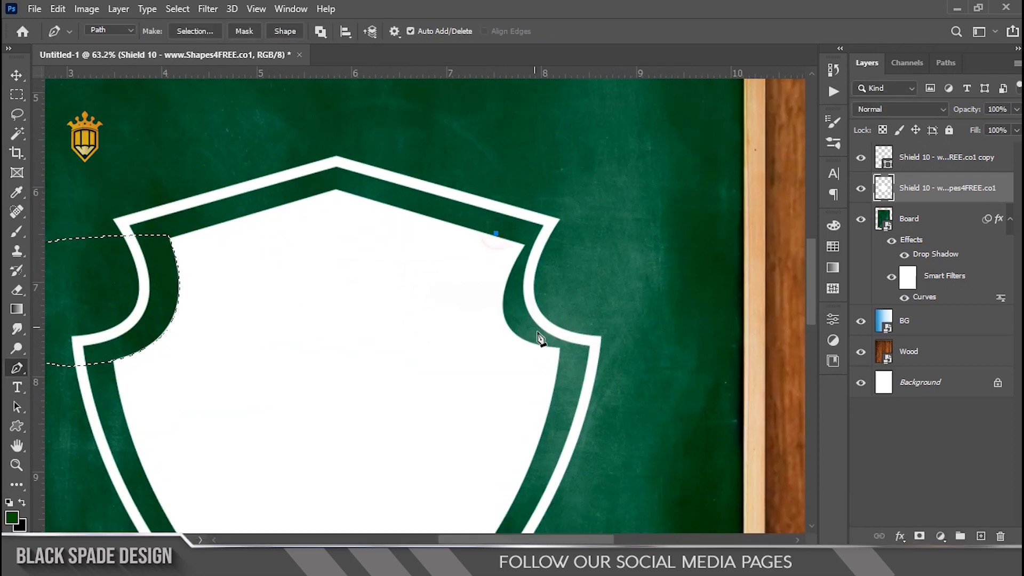
left_click(558, 367)
left_click_drag(585, 383, 656, 382)
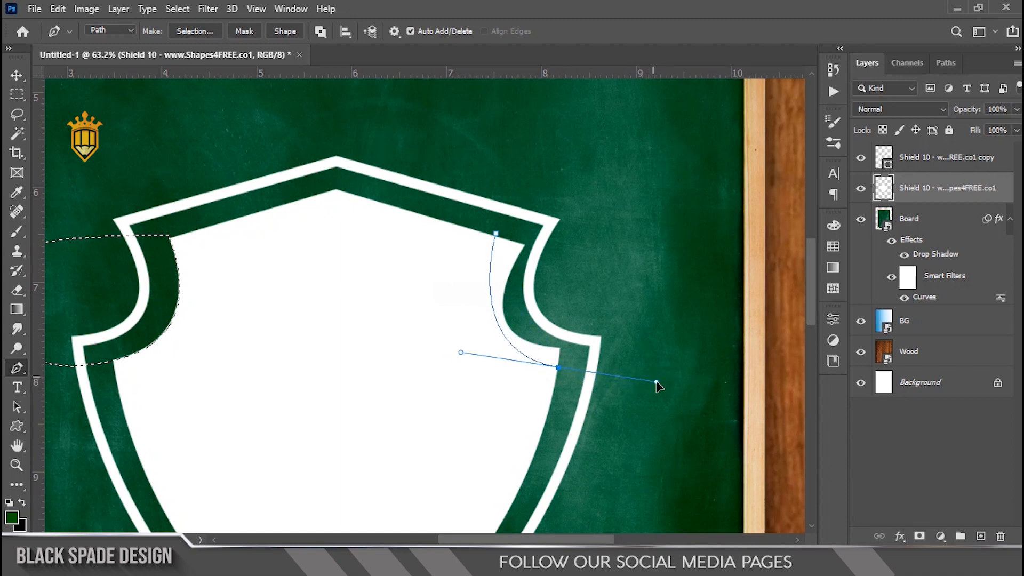
left_click(684, 319)
left_click_drag(635, 231, 590, 212)
left_click(496, 234)
Convert the right notch path to a new selection with 0 px feather, delete the white pixels inside it and deselect.
right_click(500, 202)
left_click(533, 273)
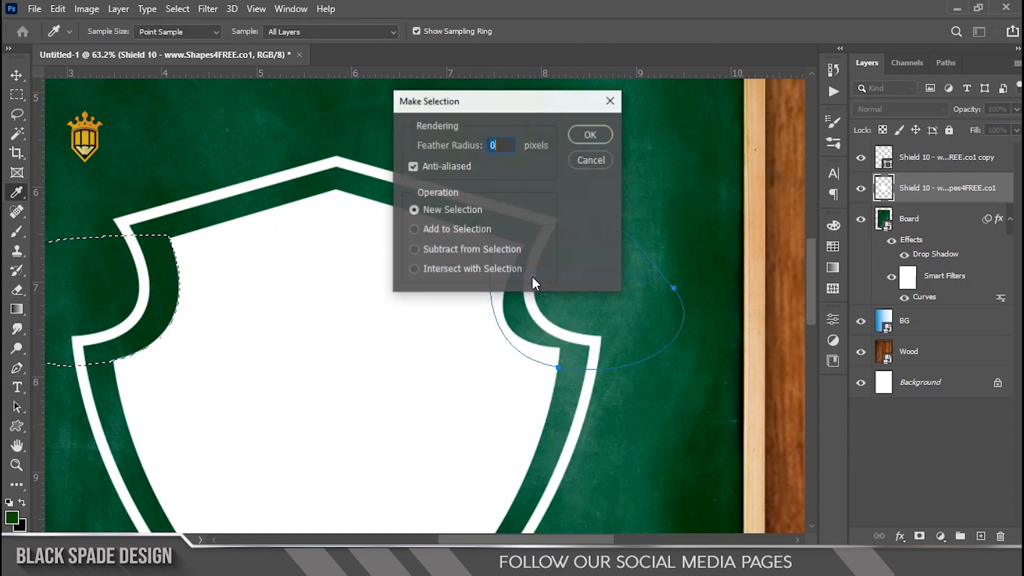
key("Return")
key("Delete")
key("ctrl+minus")
key("ctrl+d")
Fine-tune the trimmed white shield with Free Transform and nudge it down slightly to centre it inside the outline.
key("v")
key("ctrl+0")
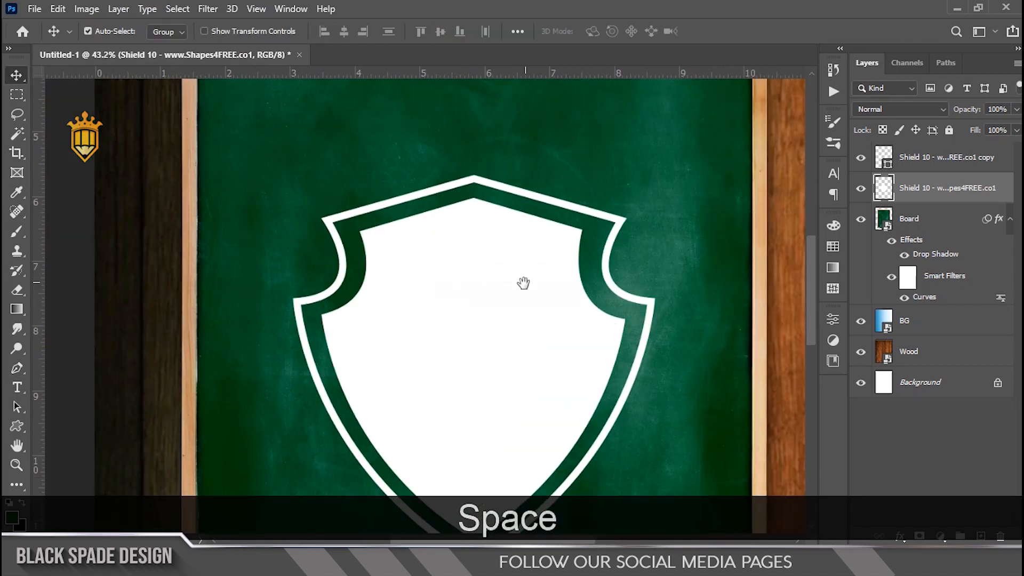
key("v")
scroll(496, 350, "up", 1)
right_click(483, 338)
left_click(501, 351)
key("ctrl+t")
left_click_drag(484, 503, 488, 504)
scroll(496, 275, "up", 3)
key("Return")
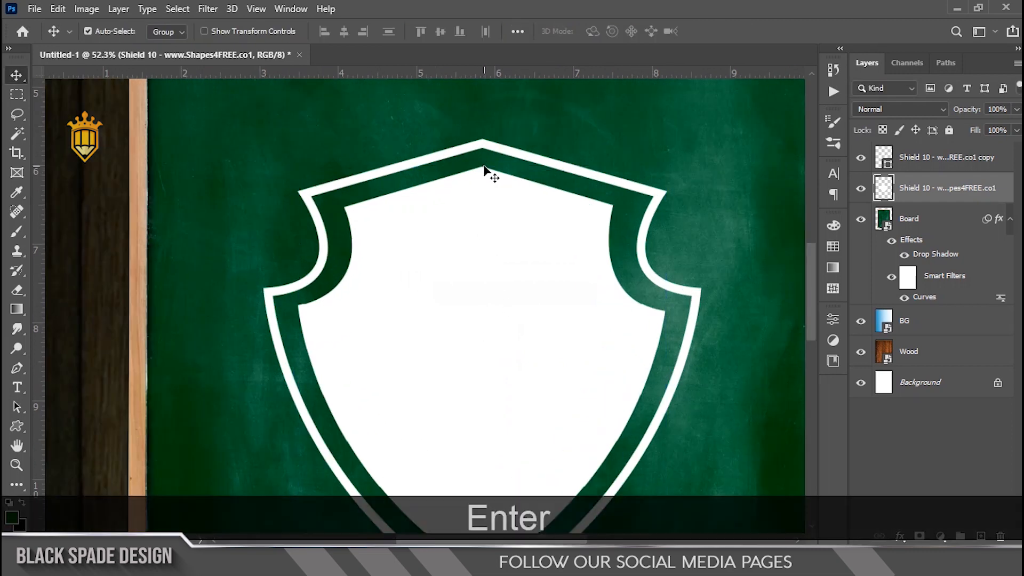
key("Down")
scroll(484, 166, "down", 2)
scroll(484, 166, "down", 2)
key("Down")
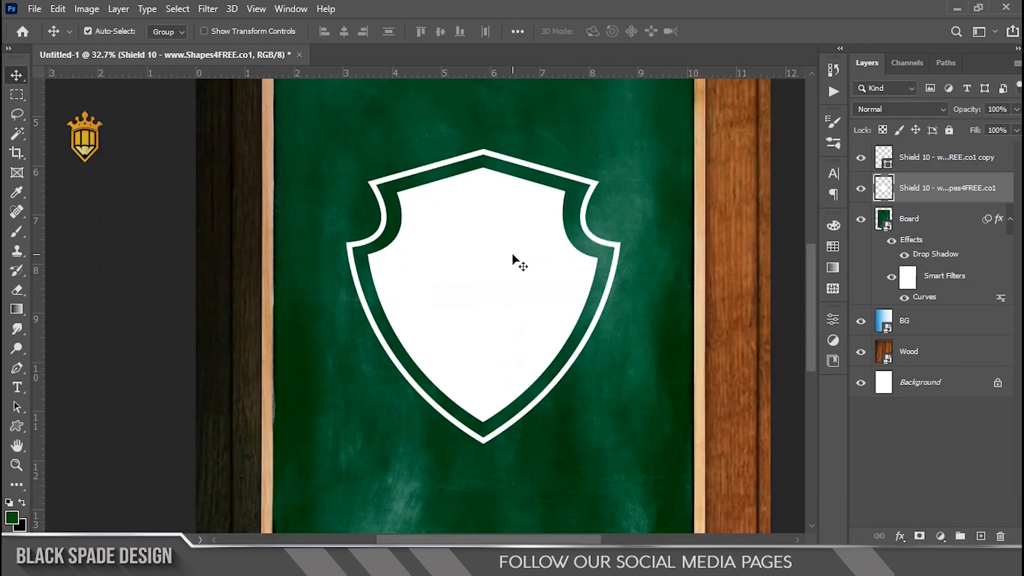
Combine the white shield and outlined shield layers into one smart object.
left_click(939, 157, "shift")
right_click(931, 188)
left_click(747, 423)
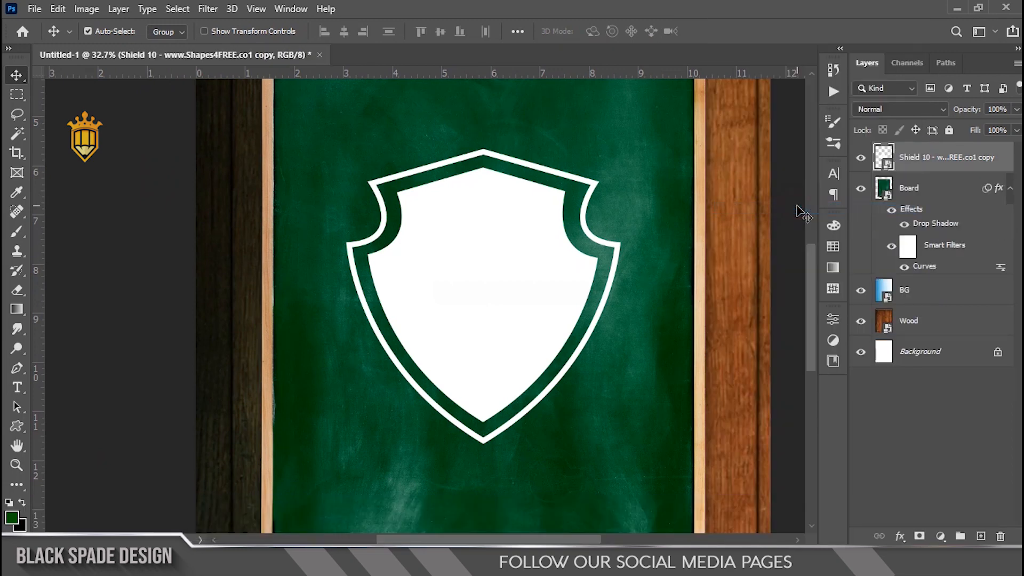
Draw a dark navy rectangle with no stroke, about 1219 × 315 px, across the upper half of the shield.
scroll(472, 244, "down", 2)
scroll(477, 246, "up", 3)
key("space")
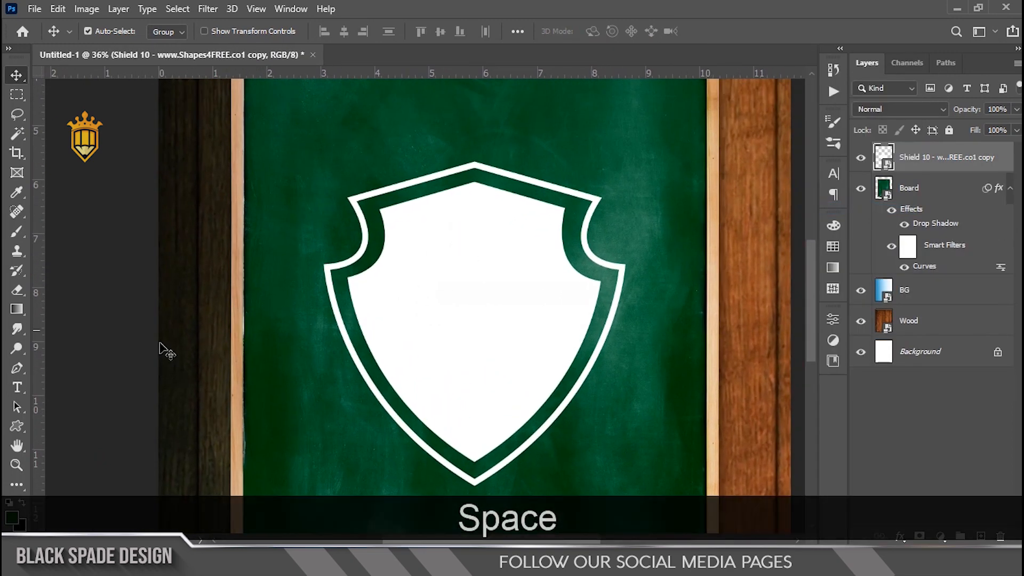
right_click(13, 425)
left_click(64, 427)
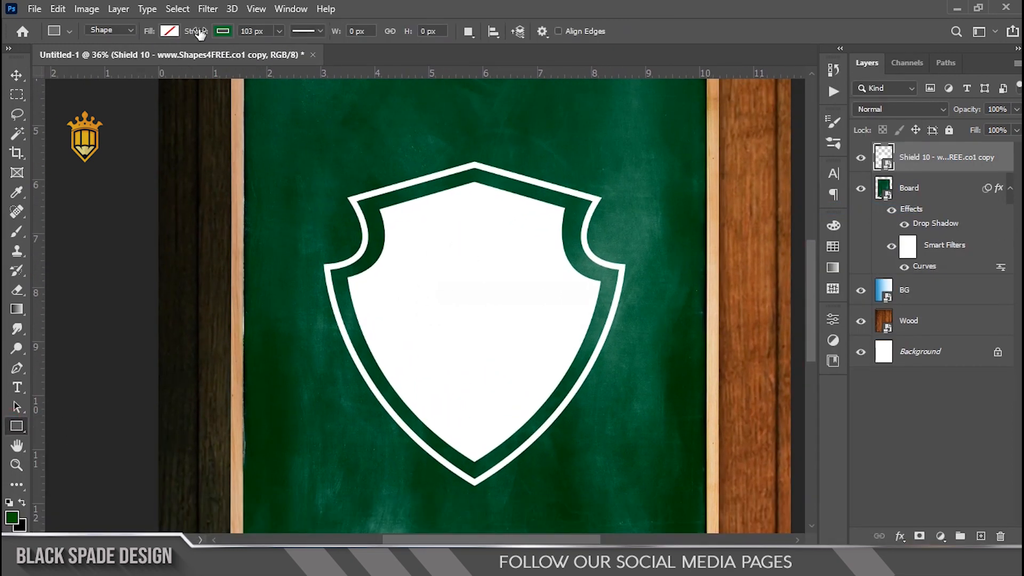
left_click(219, 34)
left_click(134, 61)
left_click(169, 31)
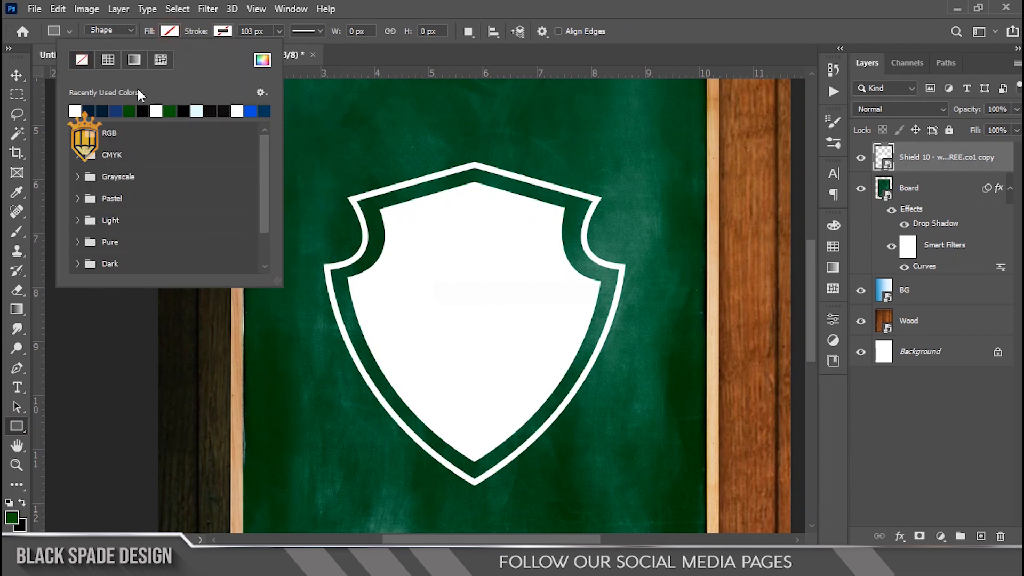
left_click(88, 111)
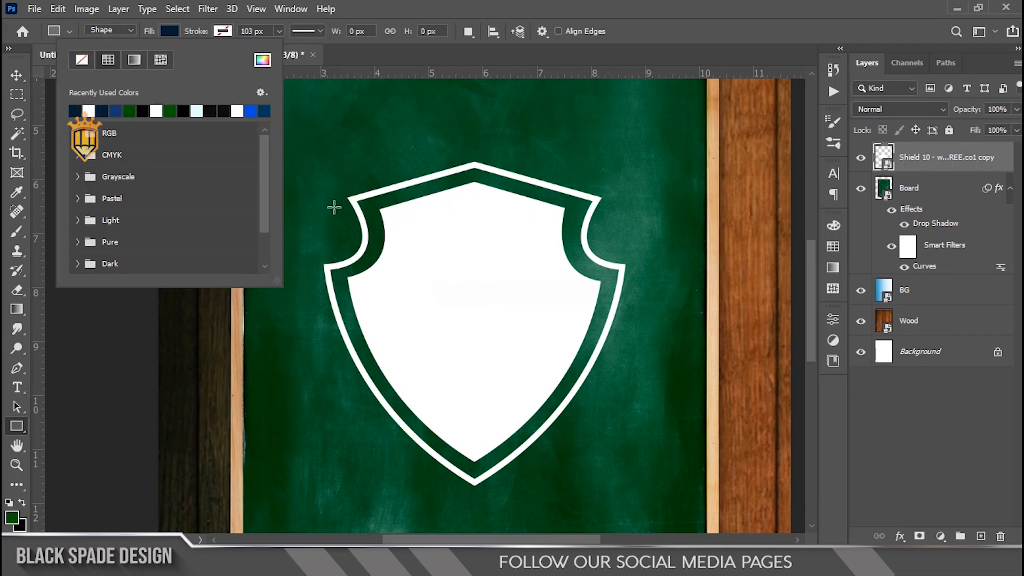
left_click_drag(307, 216, 637, 301)
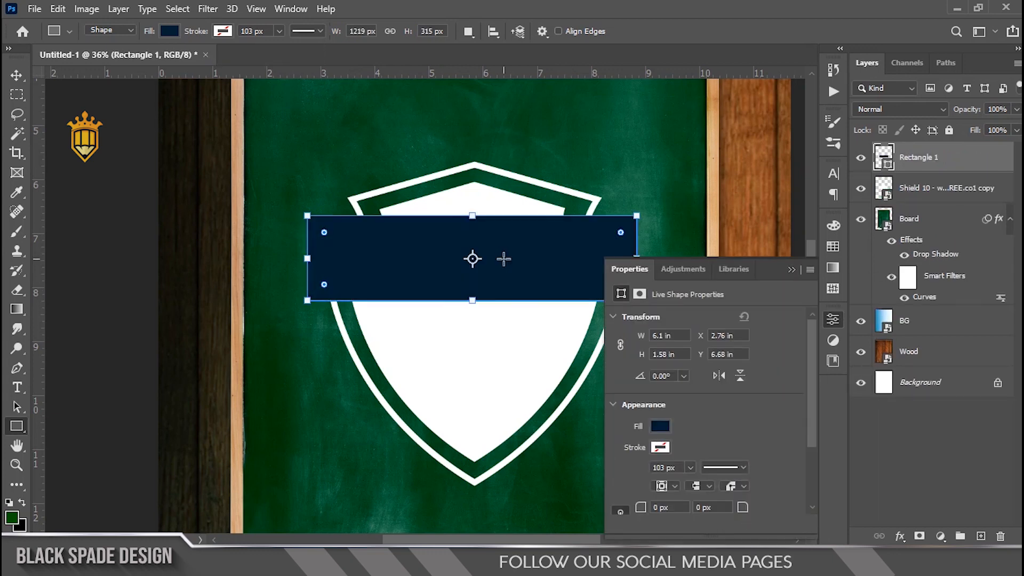
Nudge the navy rectangle slightly down over the shield.
scroll(491, 259, "up", 2)
key("space")
left_click_drag(508, 258, 472, 275)
key("v")
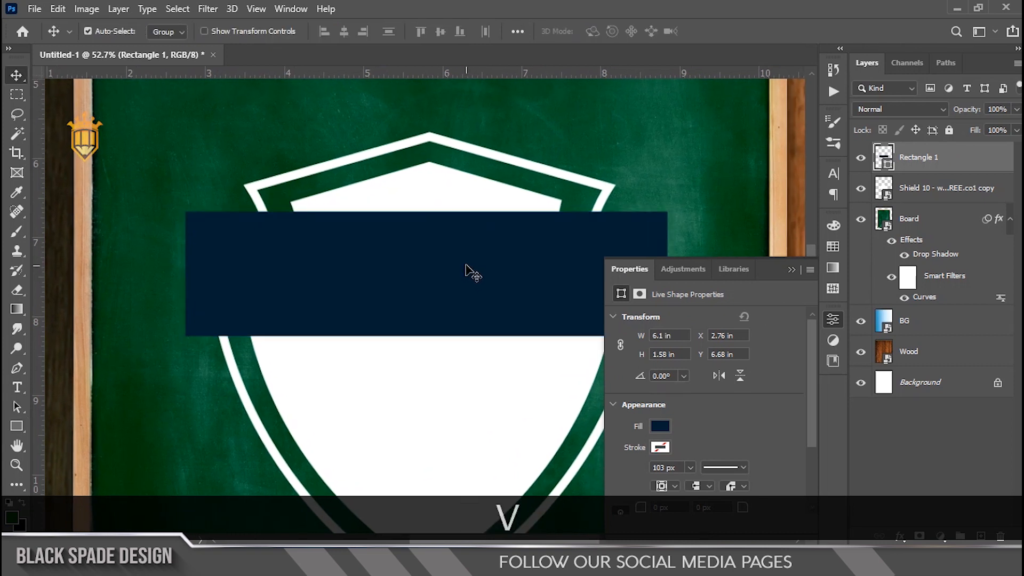
left_click(791, 270)
key("Down")
key("Down")
key("Down")
key("Down")
key("Down")
key("Down")
key("Down")
key("Down")
key("Down")
key("Down")
key("Down")
key("Down")
key("Down")
key("Down")
key("Down")
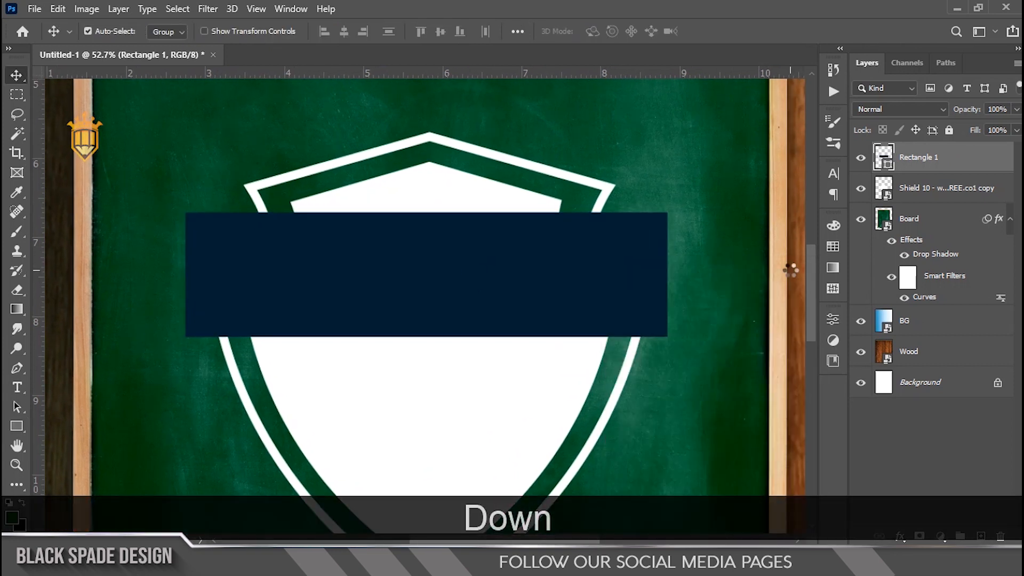
key("Down")
key("Down")
key("Down")
key("Down")
key("Down")
key("Down")
key("Down")
key("Down")
key("Down")
key("Down")
key("Down")
key("Down")
key("Down")
key("Down")
key("Down")
key("Down")
key("Down")
key("Down")
key("Down")
key("Down")
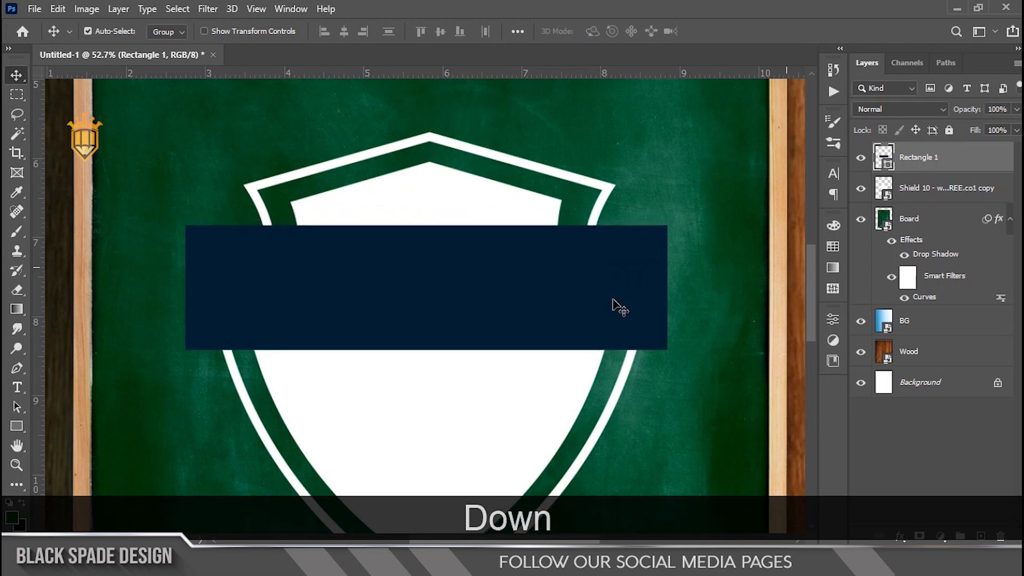
Centre the navy rectangle horizontally on the shield using the shield's outline as a selection, and deselect.
scroll(373, 328, "down", 1)
left_click(885, 190, "ctrl")
left_click(344, 32)
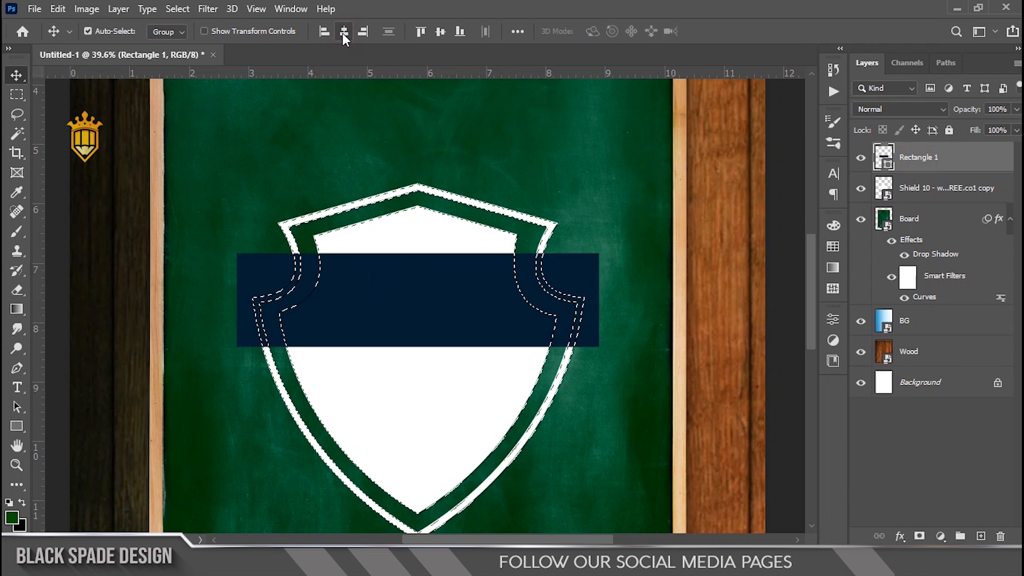
key("ctrl+d")
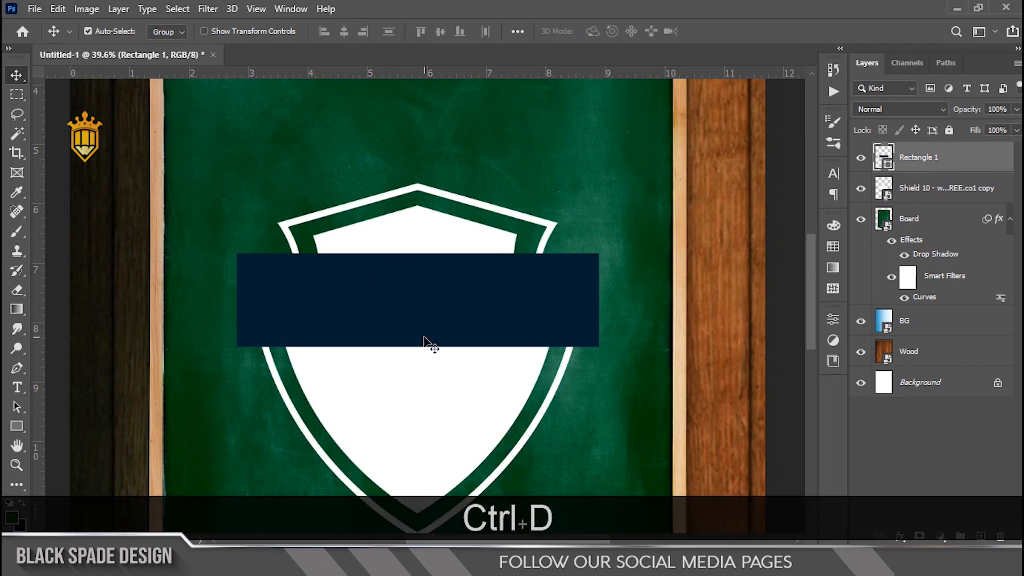
Warp the navy rectangle with the Arc Lower style at a bend of about 24.2%.
scroll(425, 342, "up", 3)
key("space")
left_click_drag(398, 334, 434, 336)
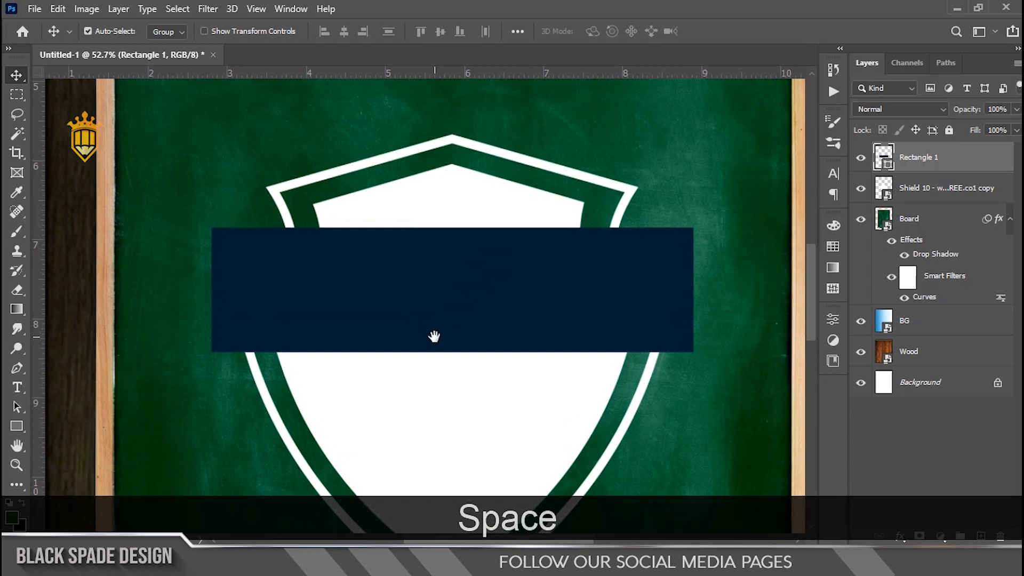
scroll(434, 342, "down", 1)
left_click_drag(435, 337, 431, 335)
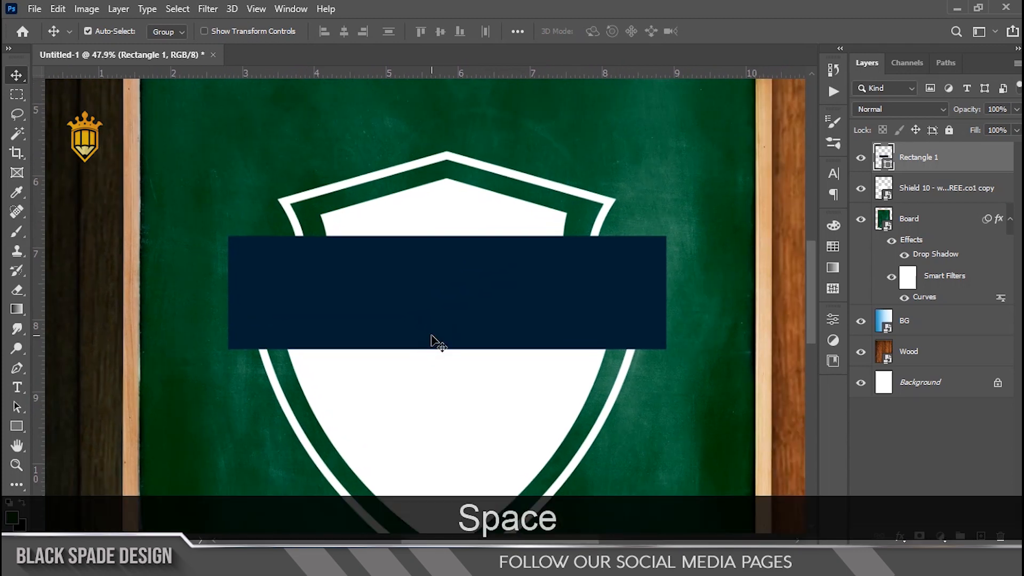
key("ctrl+t")
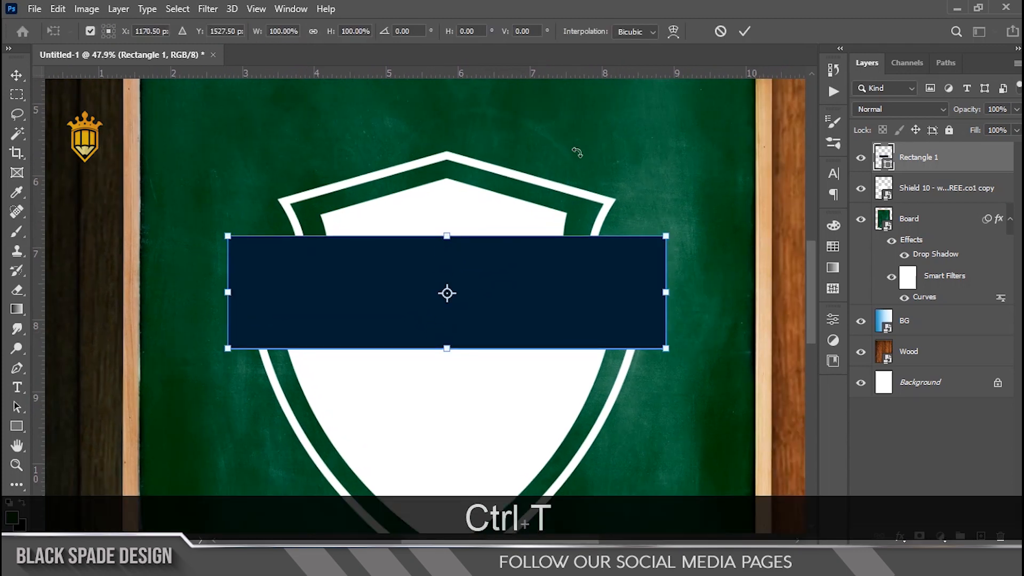
left_click(673, 32)
left_click(327, 31)
left_click(350, 63)
left_click_drag(420, 37, 260, 66)
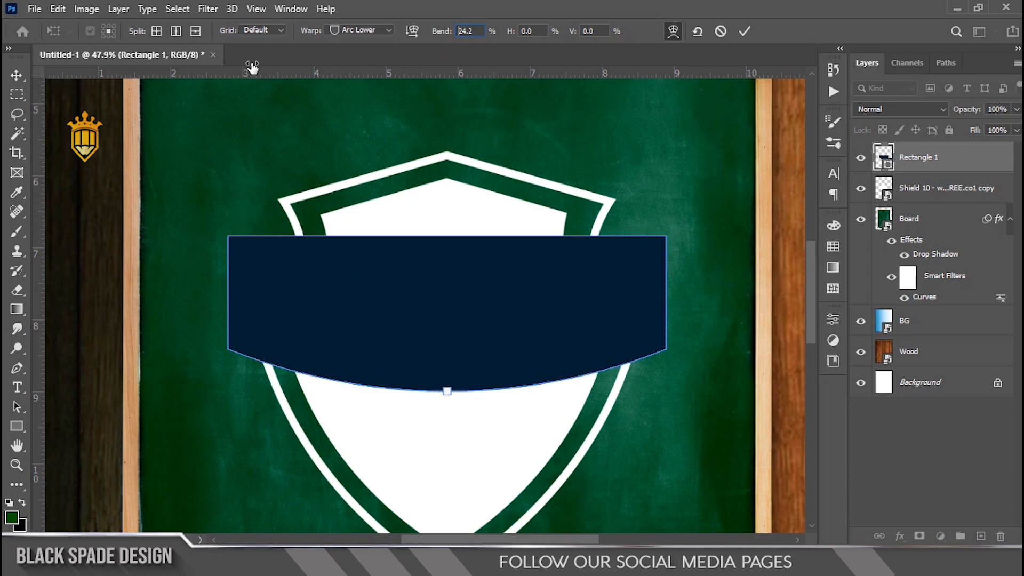
left_click(746, 31)
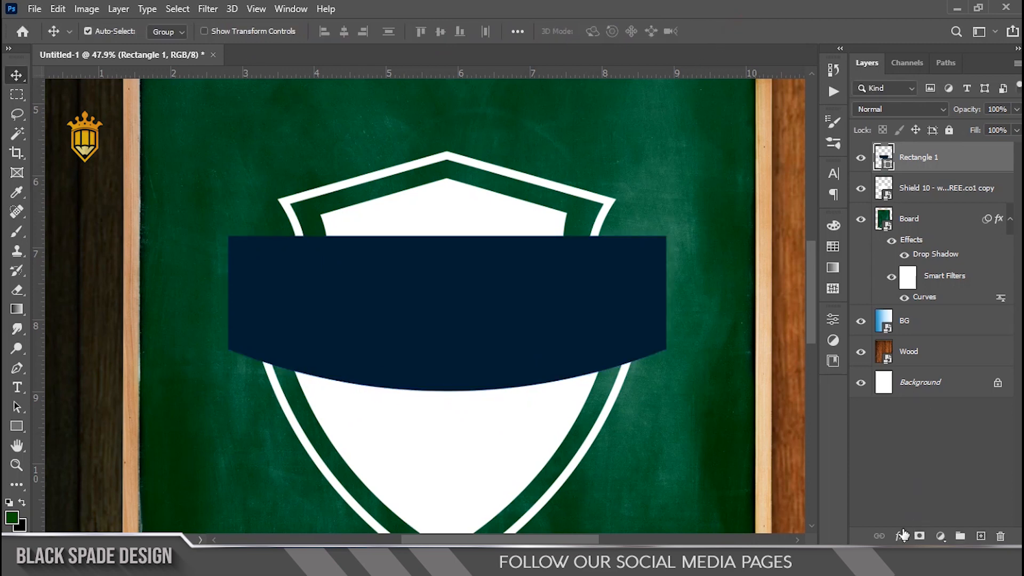
Add a Gradient Overlay to the warped banner using the bright yellow-to-orange preset.
left_click(902, 535)
left_click(923, 486)
left_click(780, 269)
scroll(663, 426, "down", 5)
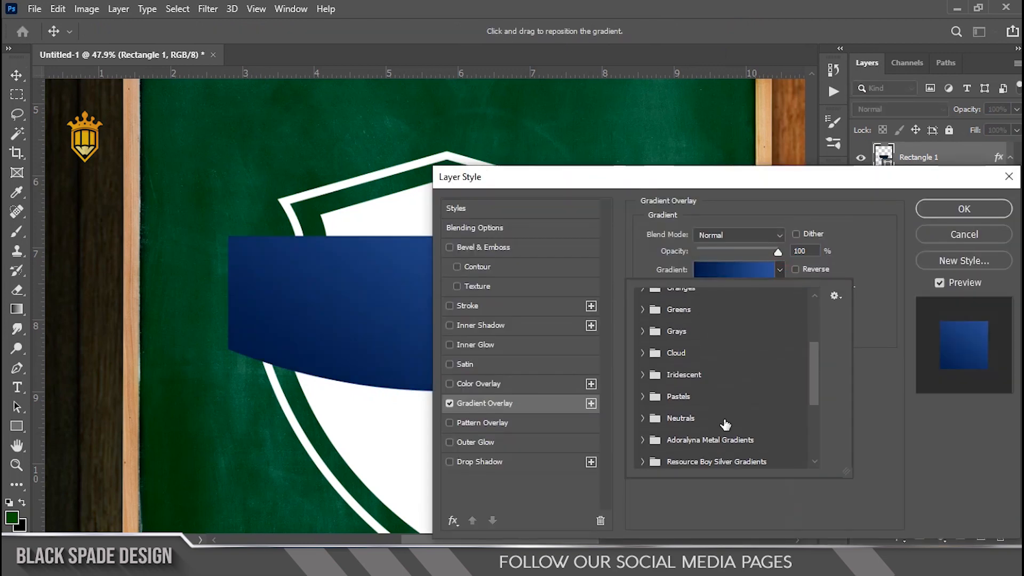
left_click(670, 410)
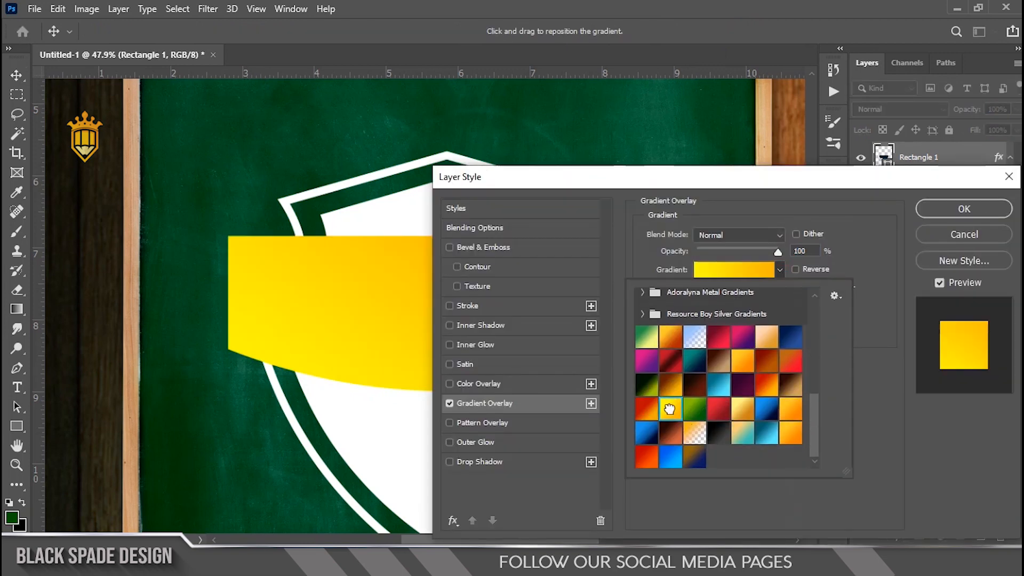
Reverse the banner's gradient, set its angle to 90° and apply the layer style.
left_click(833, 268)
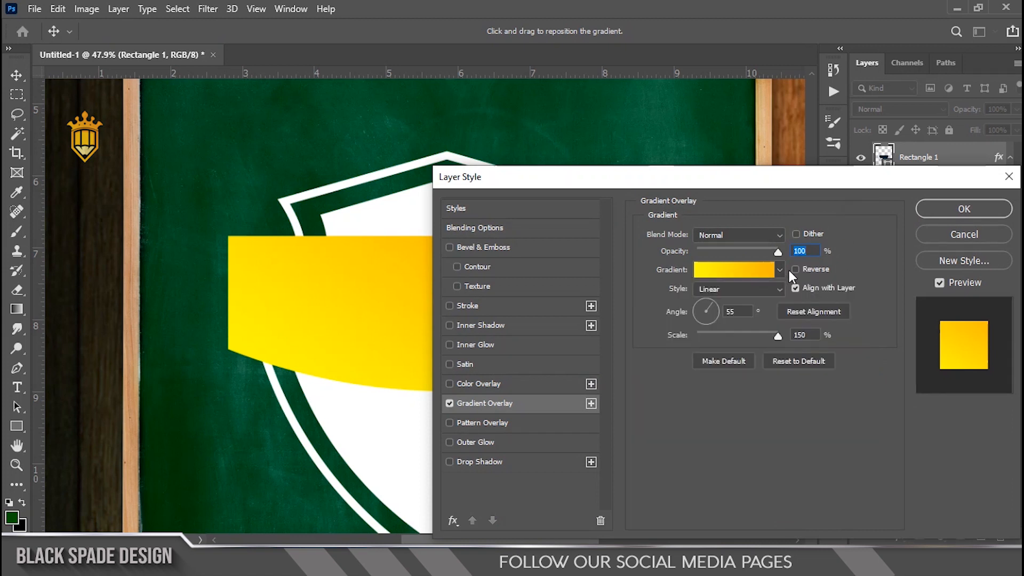
left_click(796, 270)
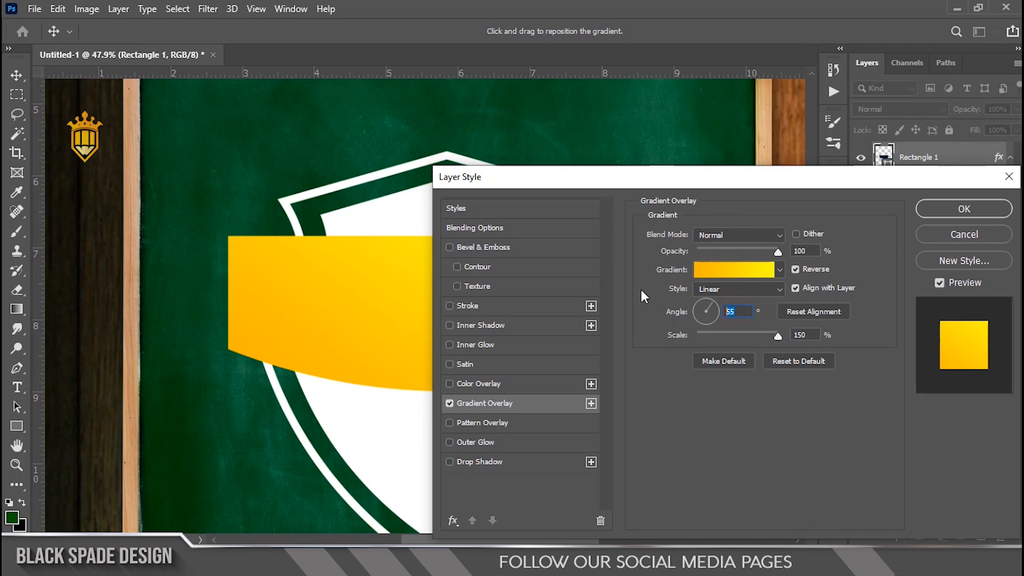
type("0")
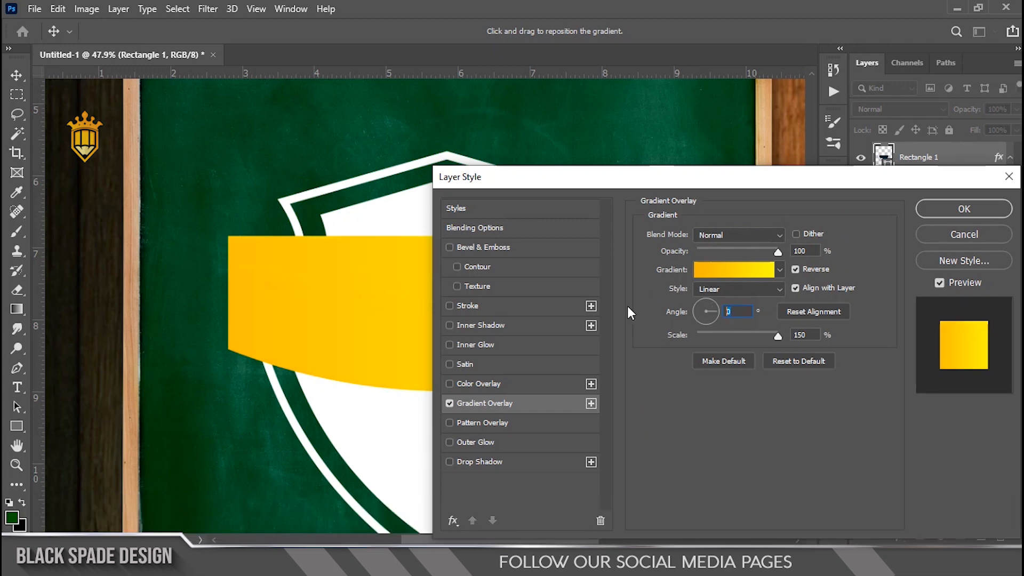
type("90")
left_click(965, 209)
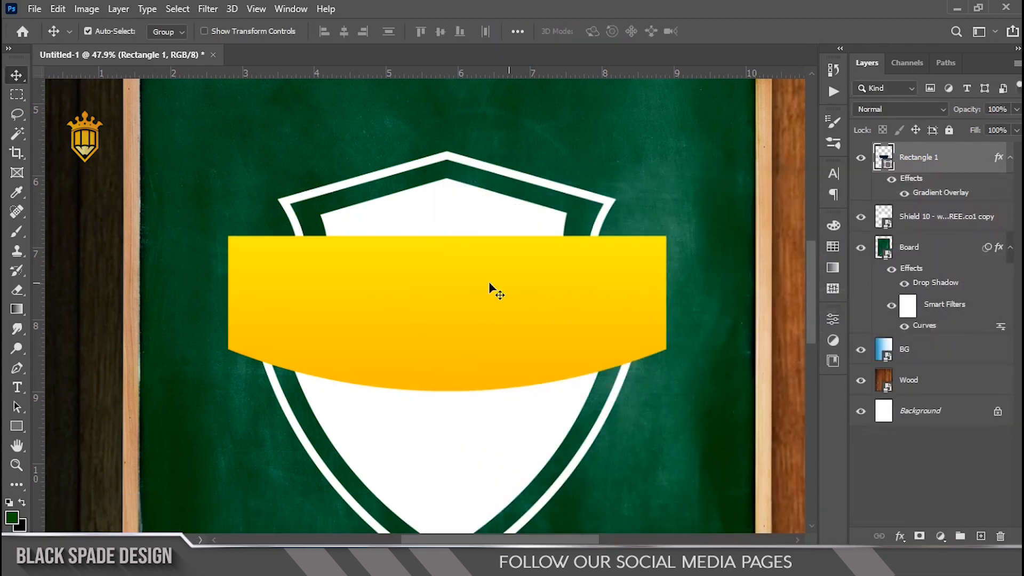
With the shield layer active, outline a fold with the Polygonal Lasso, from the banner's lower-left corner down across the shield's edge and back over the banner.
scroll(457, 273, "down", 3)
scroll(397, 342, "up", 5)
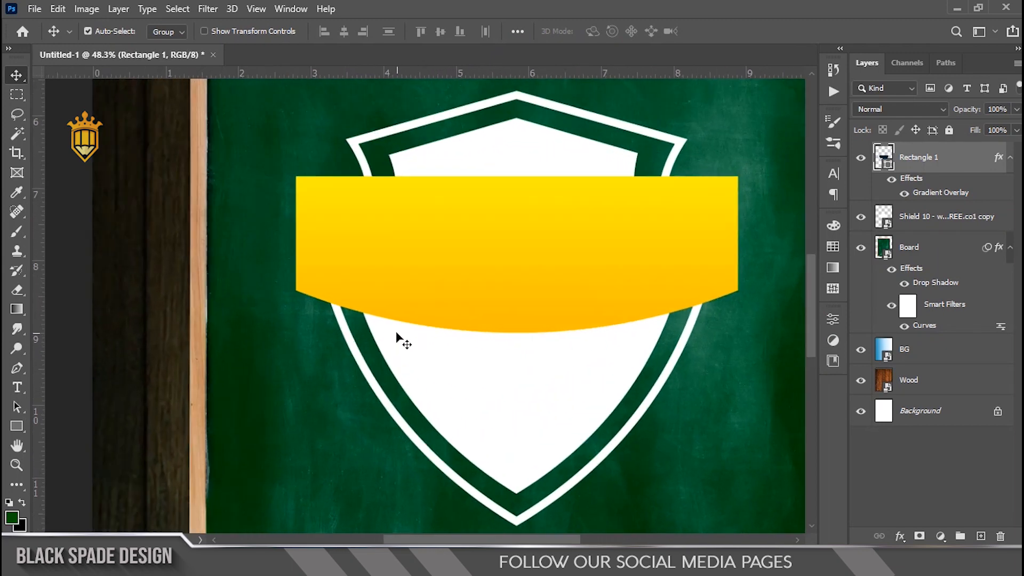
key("space")
left_click(933, 217)
scroll(392, 318, "up", 1)
scroll(392, 320, "up", 2)
left_click_drag(392, 323, 319, 321)
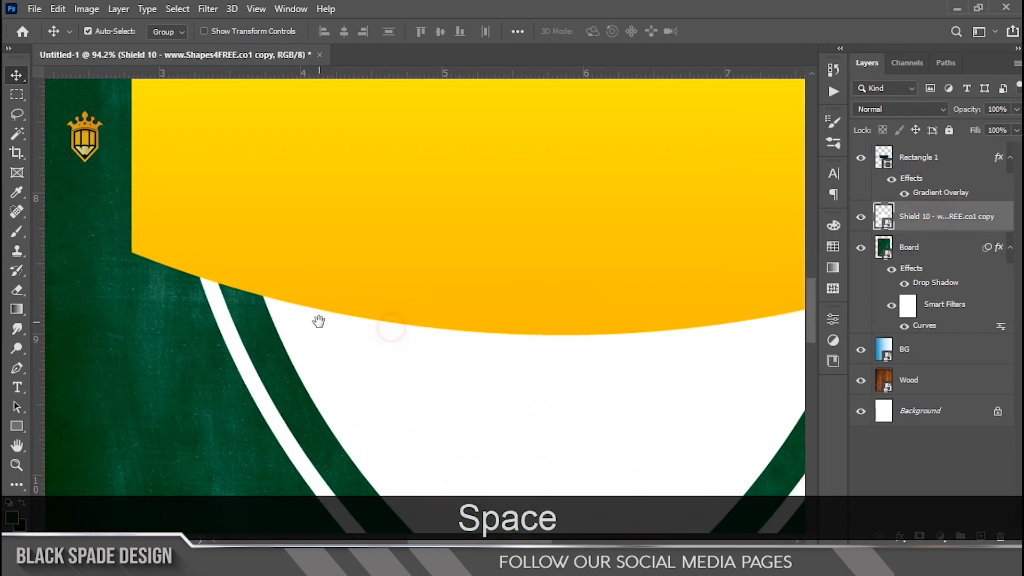
left_click(14, 114)
left_click(45, 140)
left_click(16, 114)
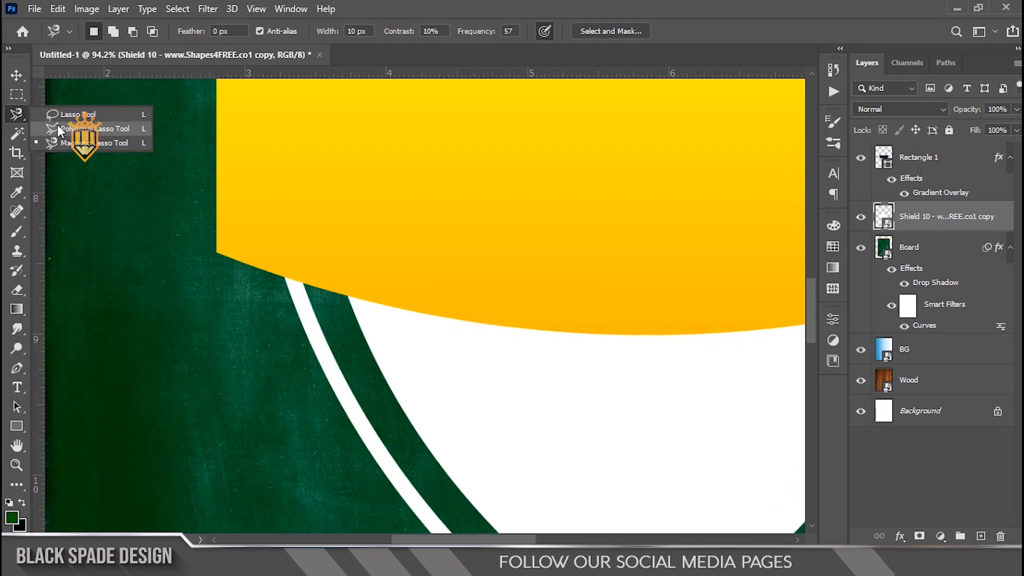
left_click(56, 126)
scroll(305, 258, "up", 2)
key("space")
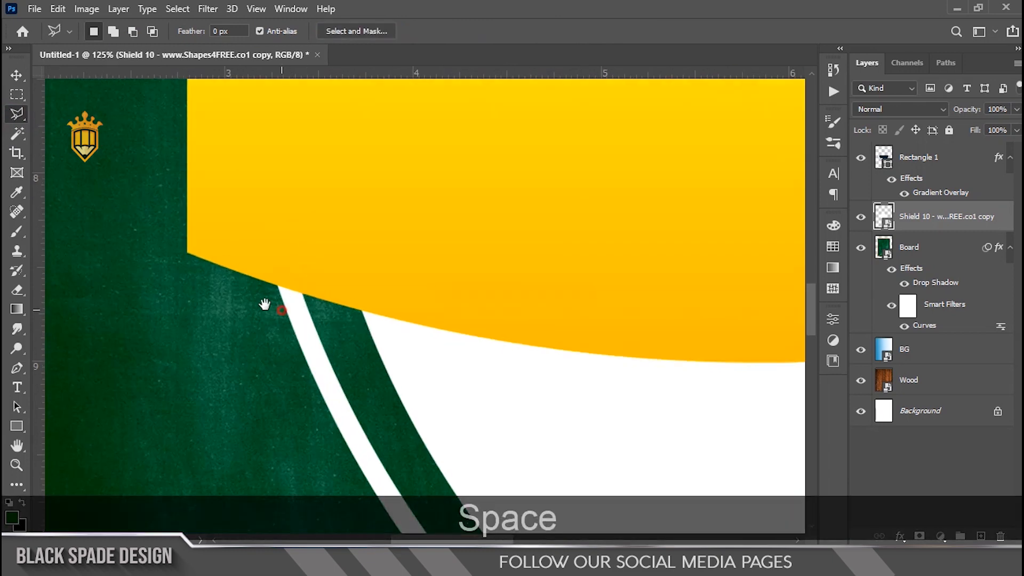
left_click_drag(281, 309, 235, 292)
scroll(140, 239, "up", 4)
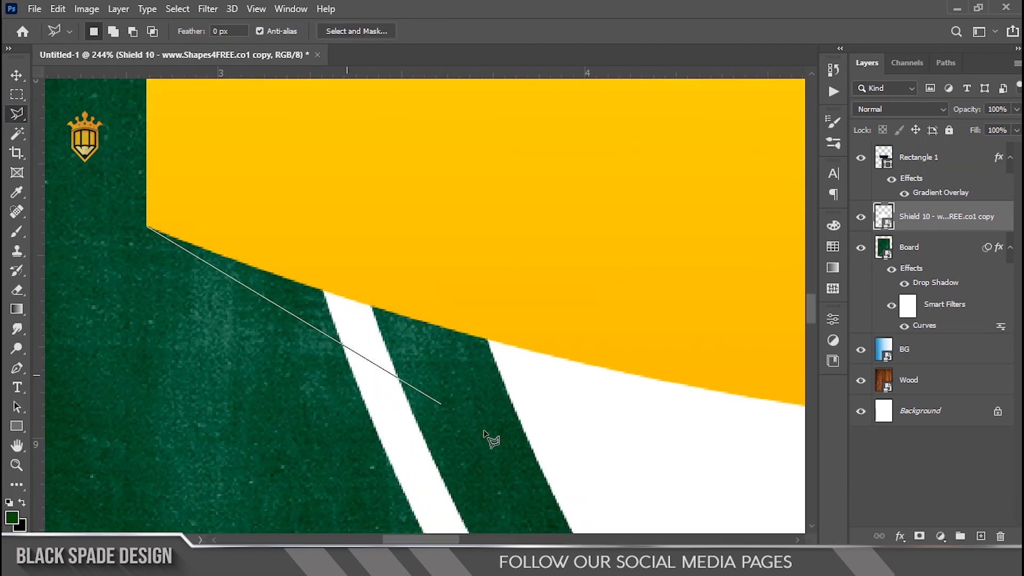
scroll(574, 484, "down", 3)
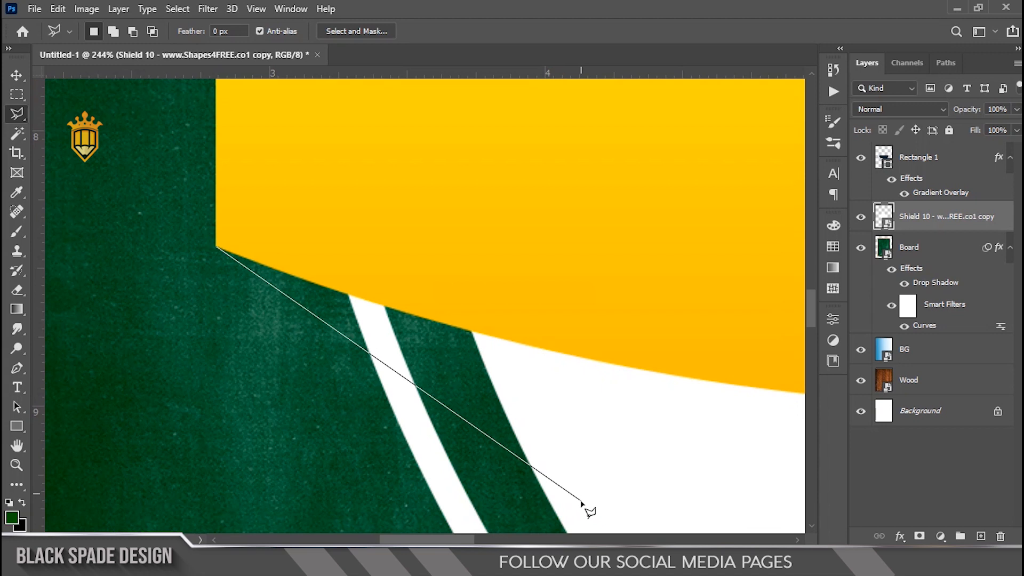
left_click(217, 247)
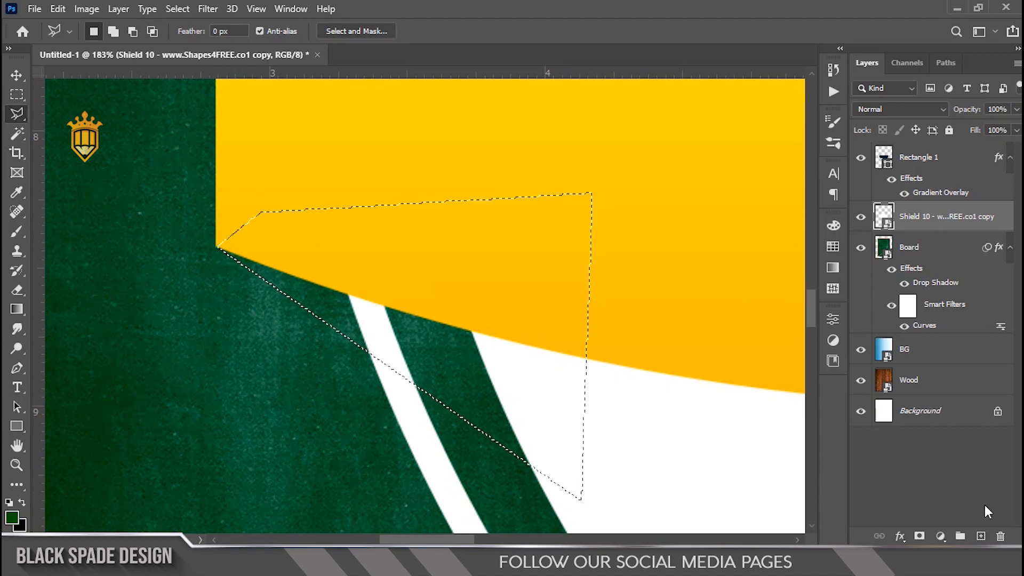
Fill the fold selection on a new layer above the shield with a darkened shade of the banner's yellow, #c89e02.
left_click(981, 536)
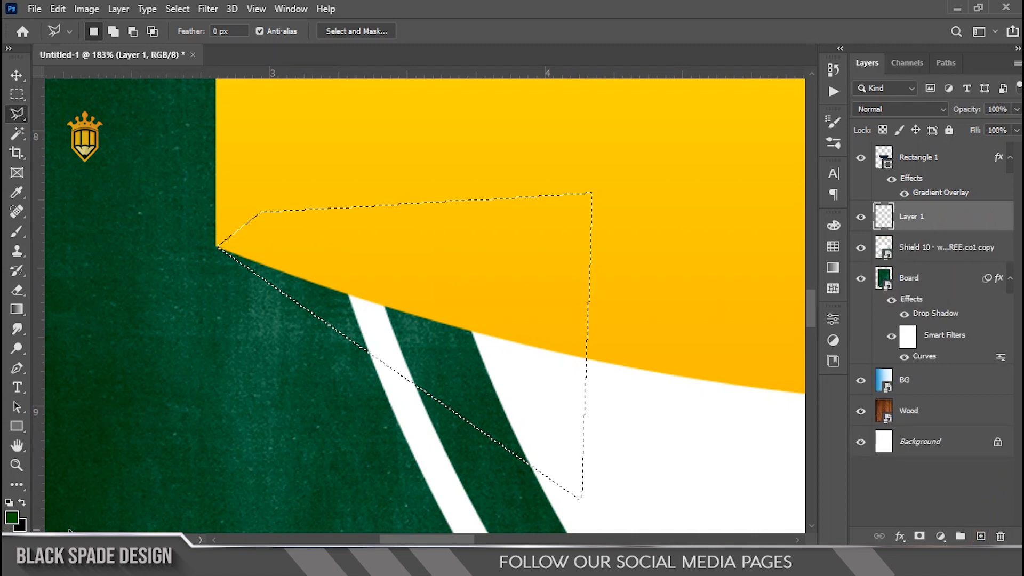
left_click(19, 527)
left_click(481, 229)
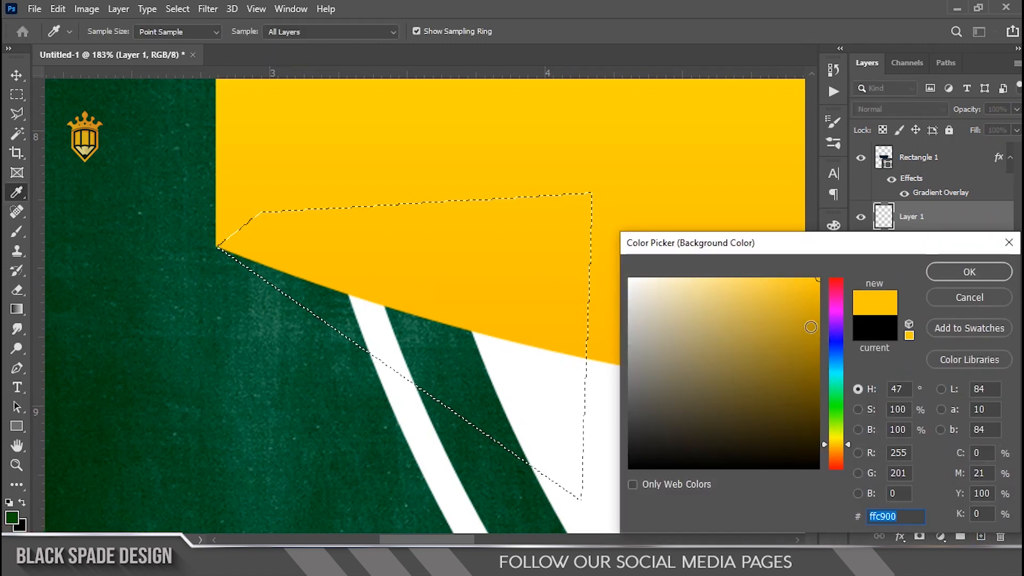
left_click(807, 312)
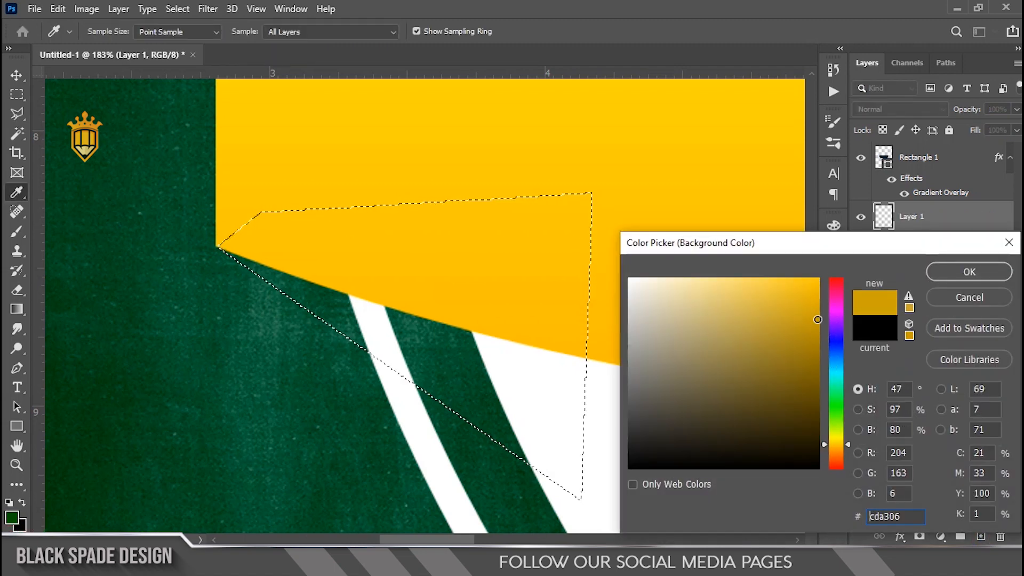
left_click(959, 274)
key("ctrl+BackSpace")
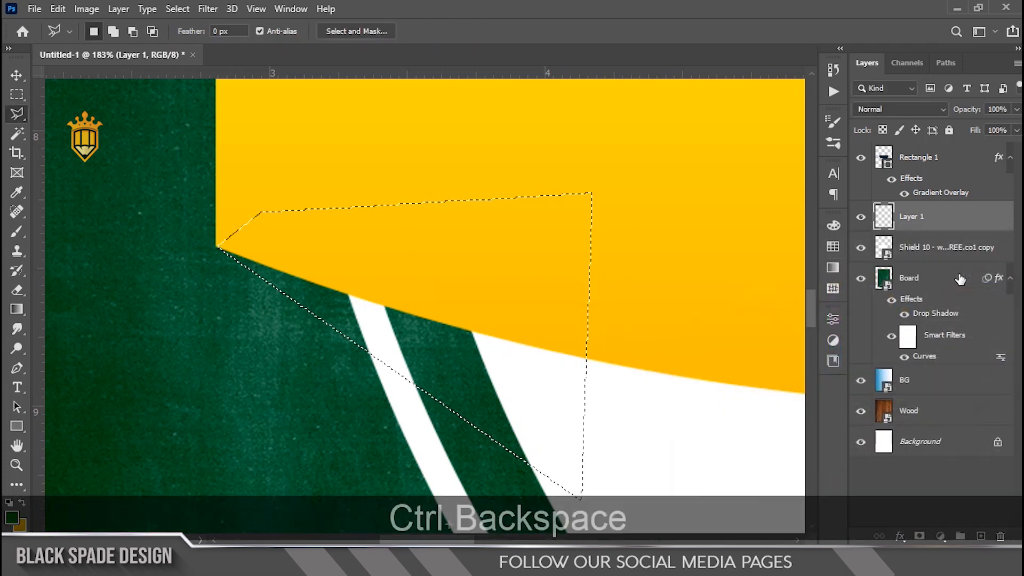
Refill the fold selection with a darker gold, about #a48100, and deselect.
scroll(411, 313, "down", 6)
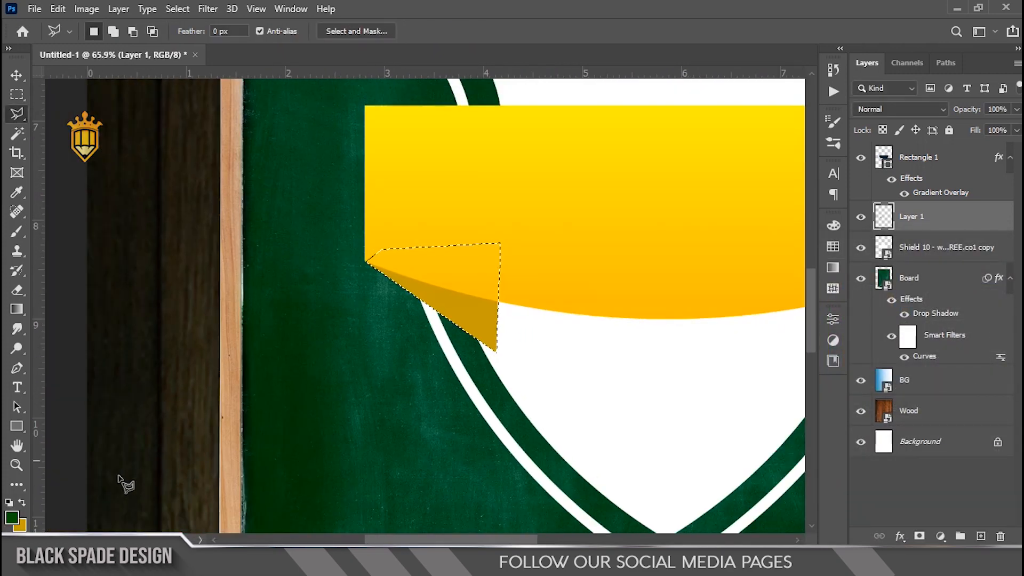
left_click(21, 526)
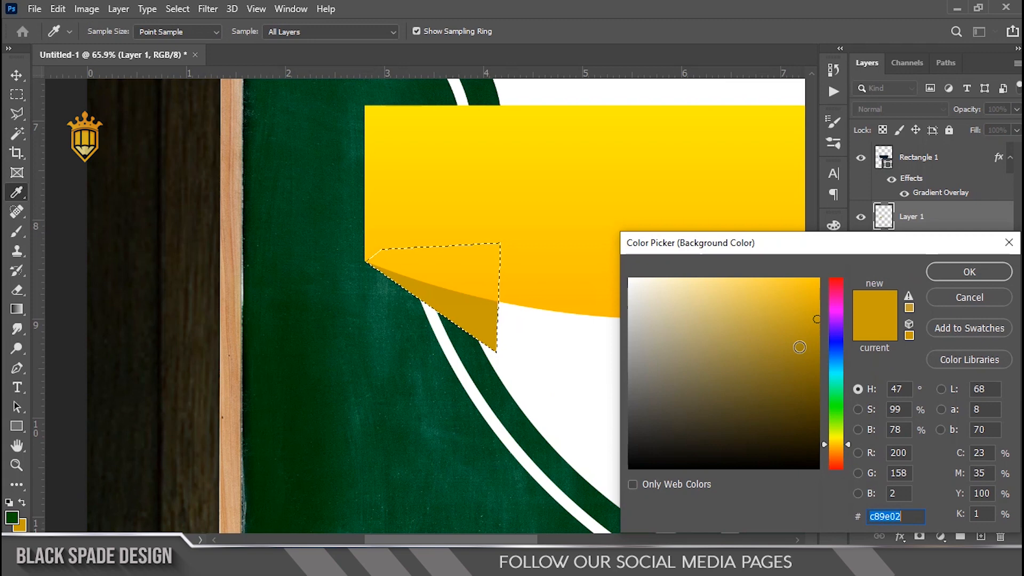
left_click(810, 359)
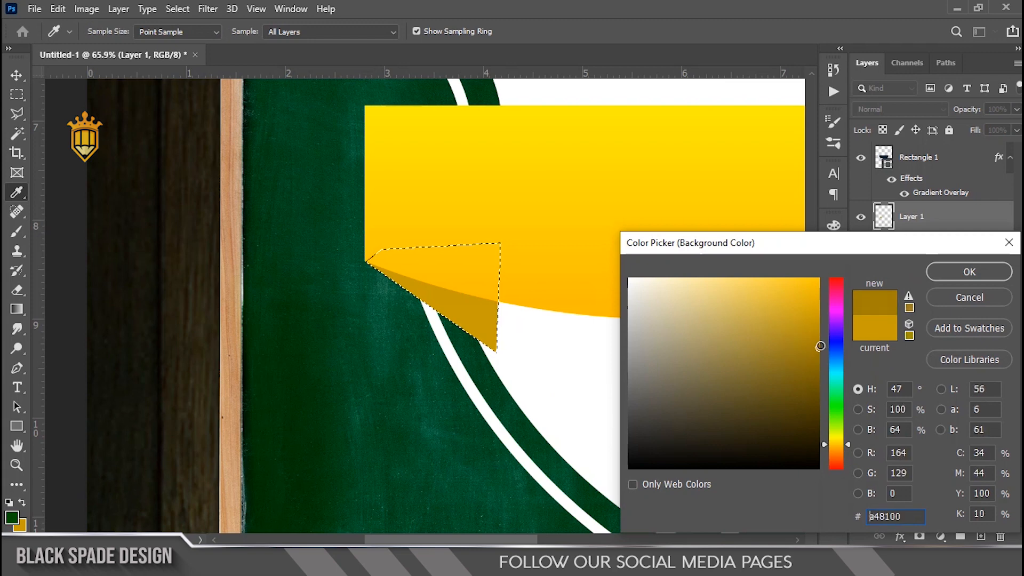
left_click(969, 272)
key("ctrl+BackSpace")
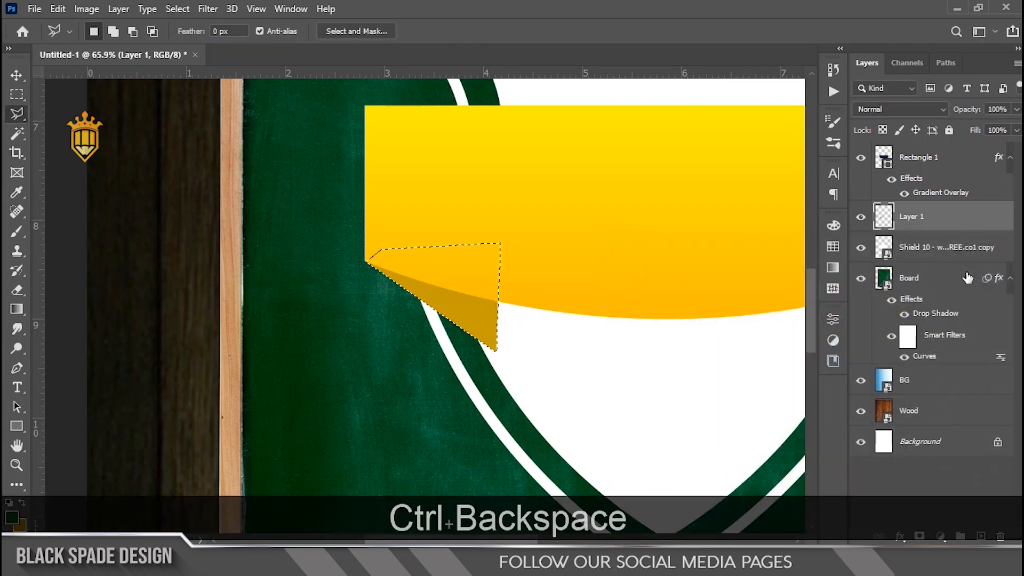
key("ctrl+d")
key("v")
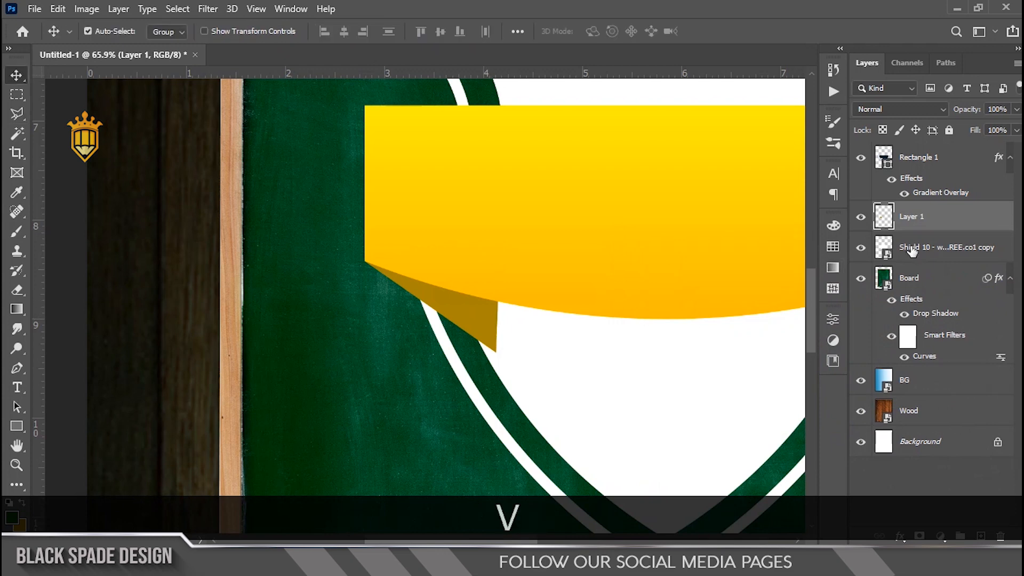
Move the dark gold fold's layer beneath the shield layer.
left_click_drag(914, 247, 914, 250)
scroll(451, 293, "down", 4)
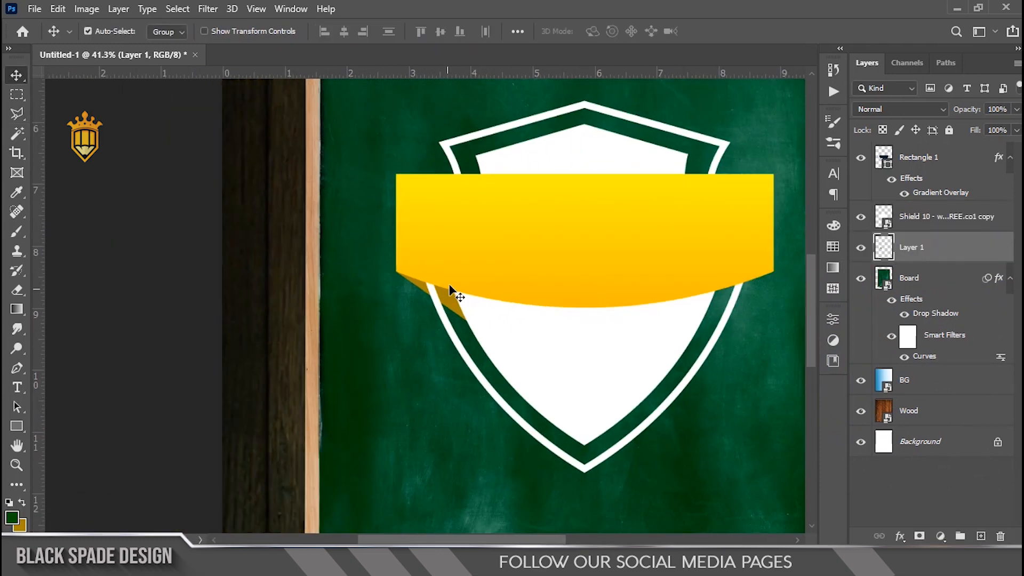
scroll(451, 294, "up", 5)
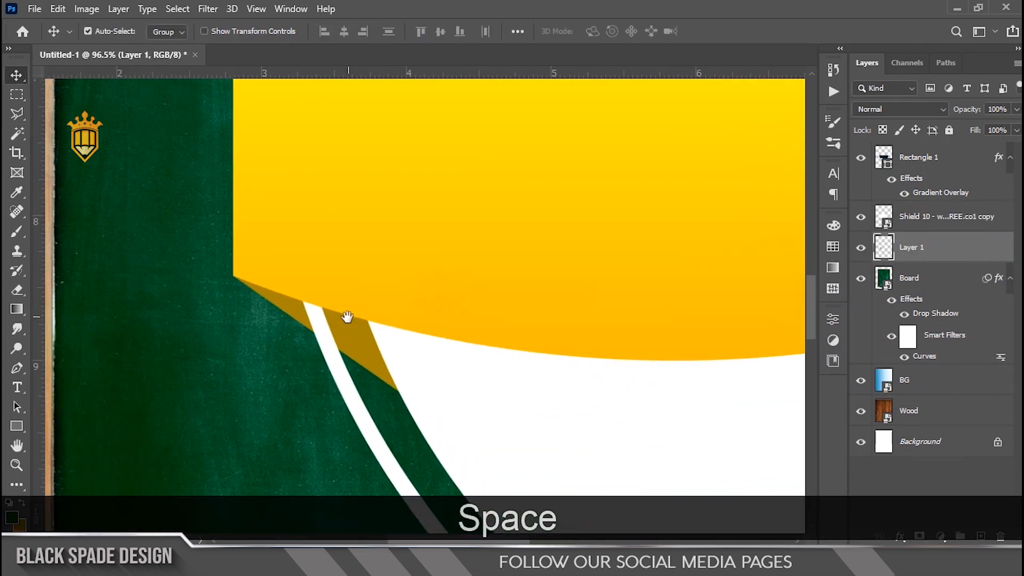
scroll(148, 297, "up", 6)
scroll(176, 296, "down", 9)
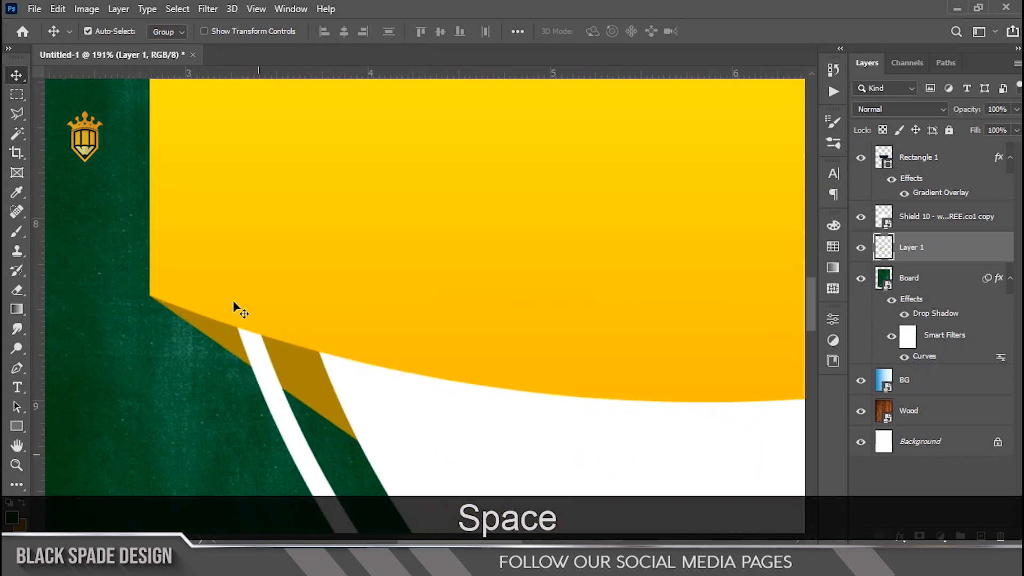
left_click_drag(409, 318, 406, 330)
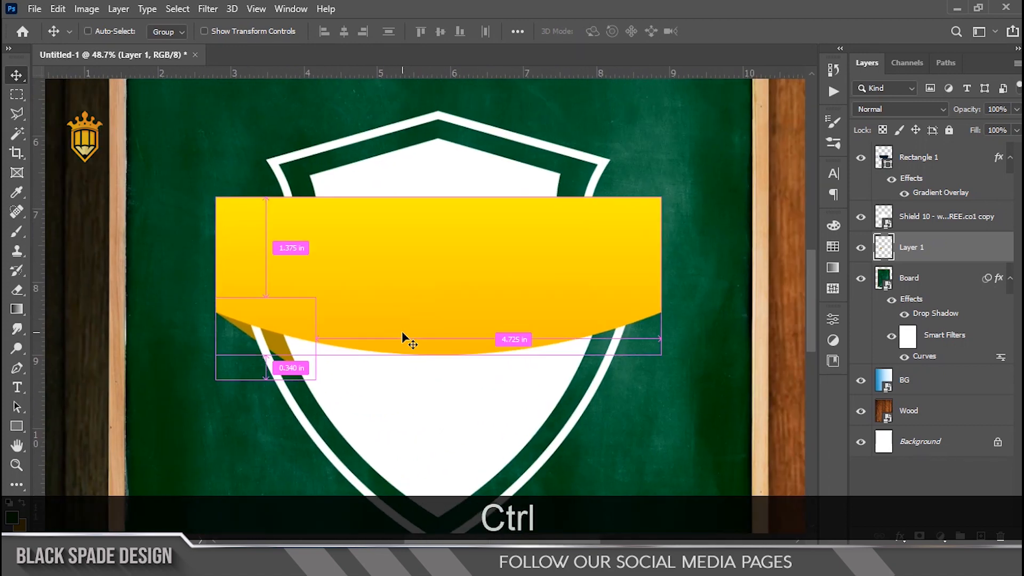
Duplicate the fold, flip the copy horizontally and align it with the banner's lower-right corner.
key("ctrl+j")
key("ctrl+t")
right_click(270, 338)
left_click(315, 313)
left_click_drag(295, 323, 640, 303)
scroll(651, 324, "up", 5)
scroll(622, 318, "up", 5)
key("Return")
scroll(641, 304, "down", 10)
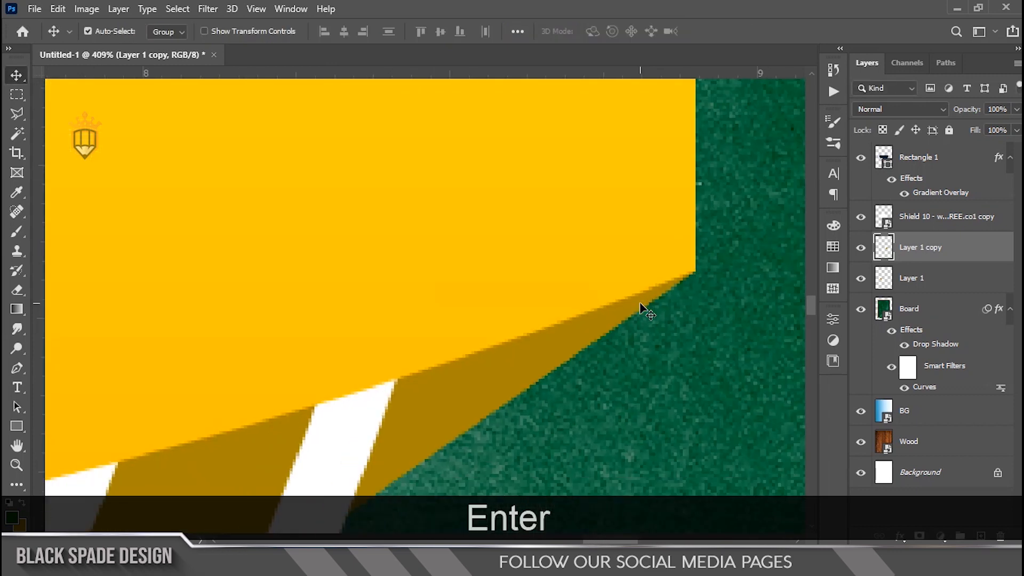
scroll(520, 308, "up", 3)
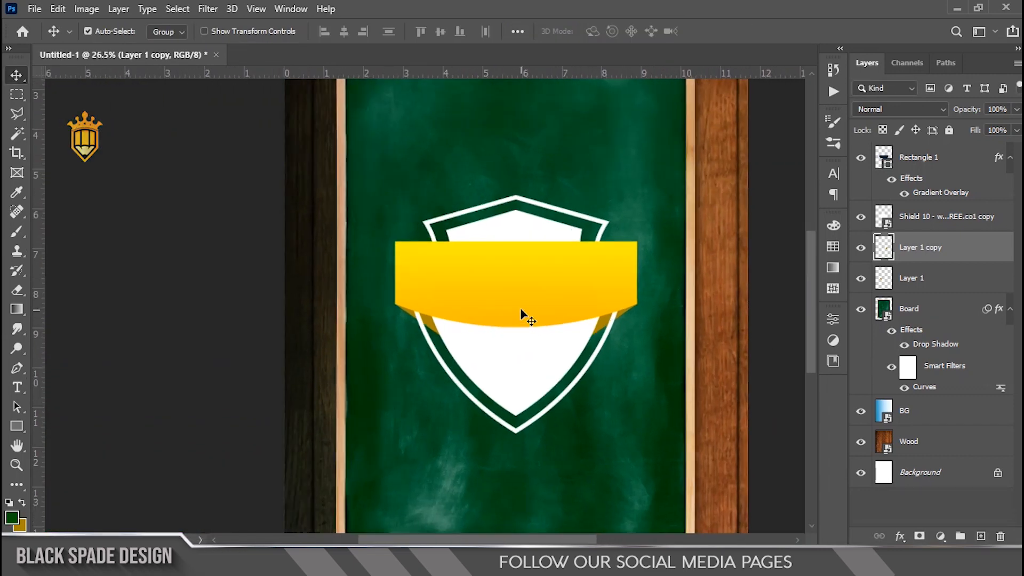
key("space")
left_click_drag(507, 331, 499, 325)
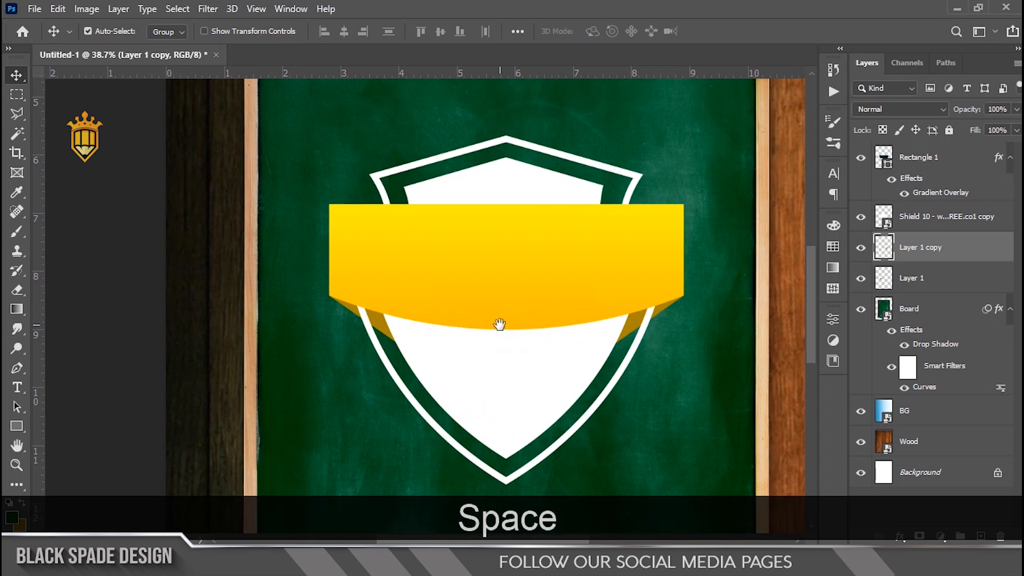
scroll(514, 359, "up", 1)
right_click(514, 359)
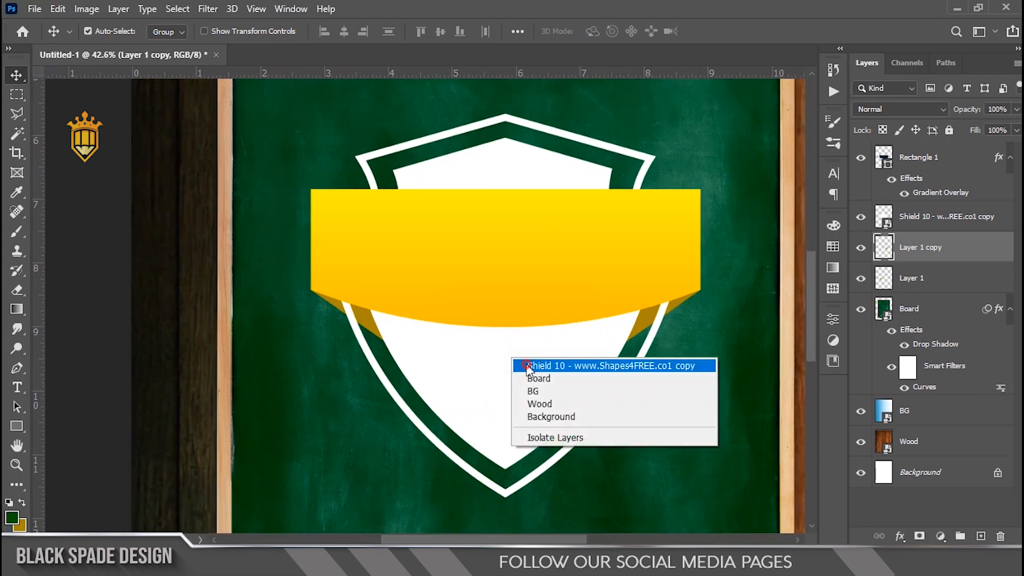
left_click(555, 362)
scroll(492, 268, "up", 2)
key("space")
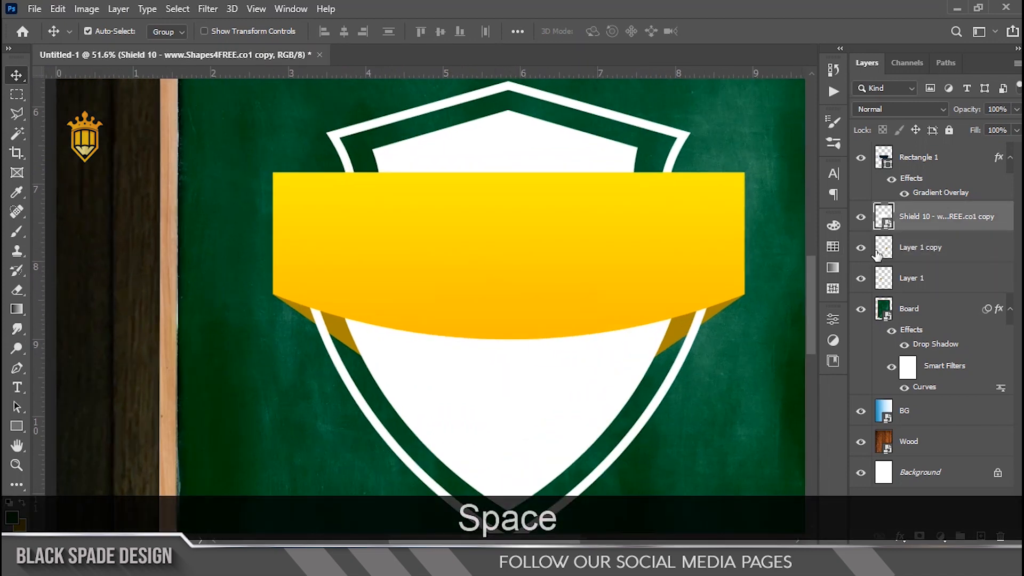
Select the banner together with both fold layers and nudge them slightly down over the shield.
left_click(901, 255)
left_click(913, 291)
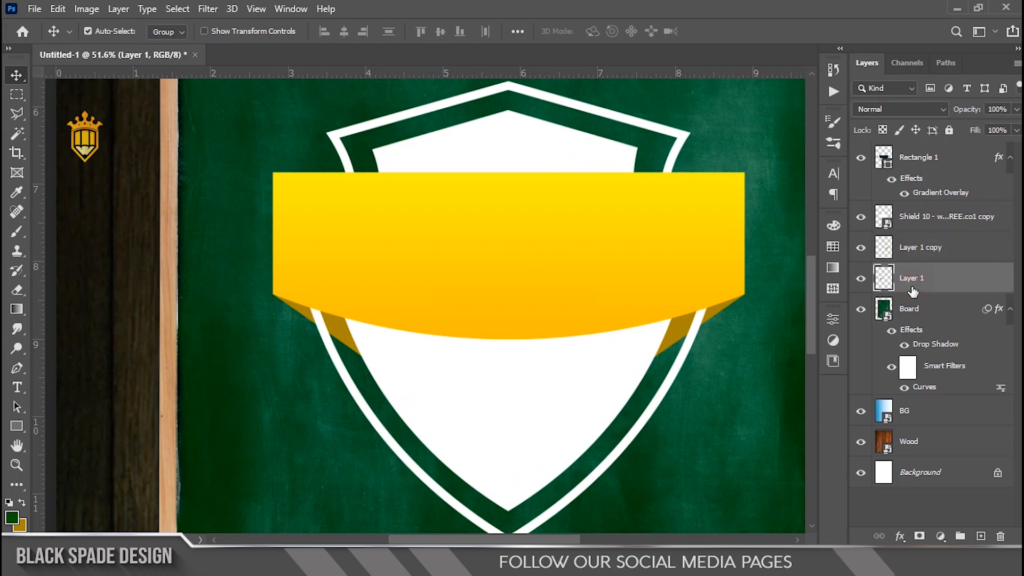
left_click(927, 222, "shift")
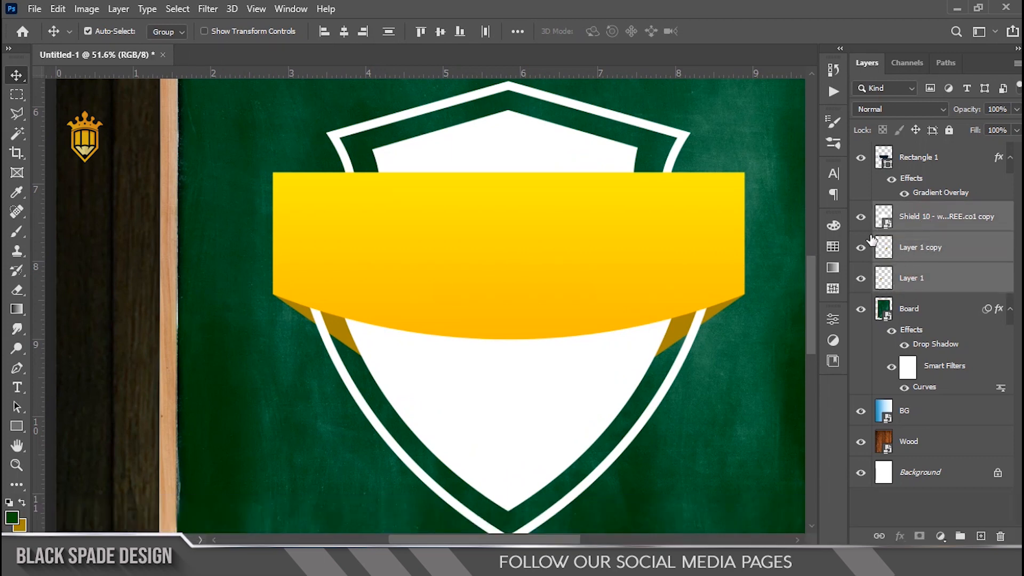
left_click(858, 225)
left_click(858, 226)
left_click(918, 218, "ctrl")
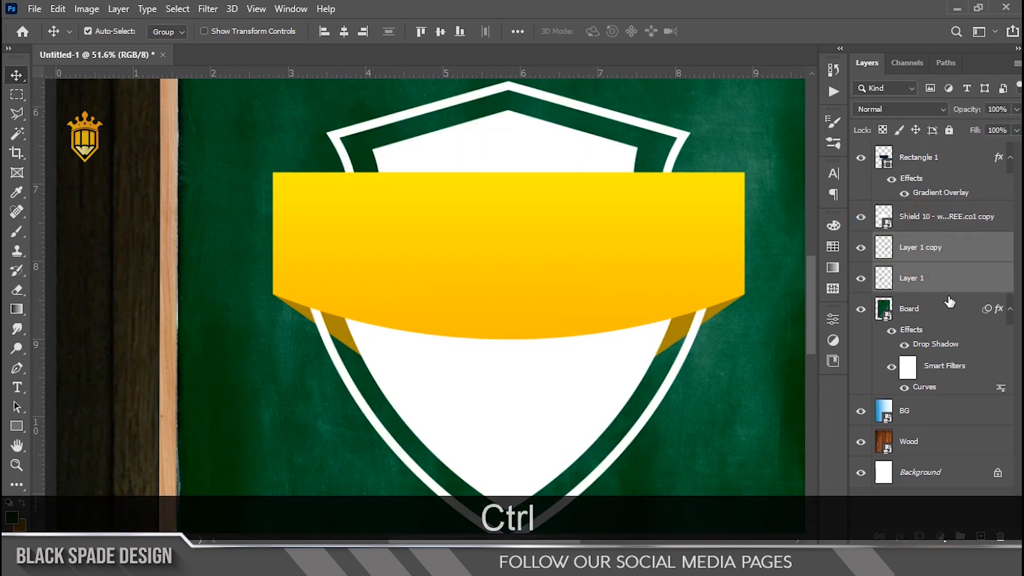
left_click(920, 156, "ctrl")
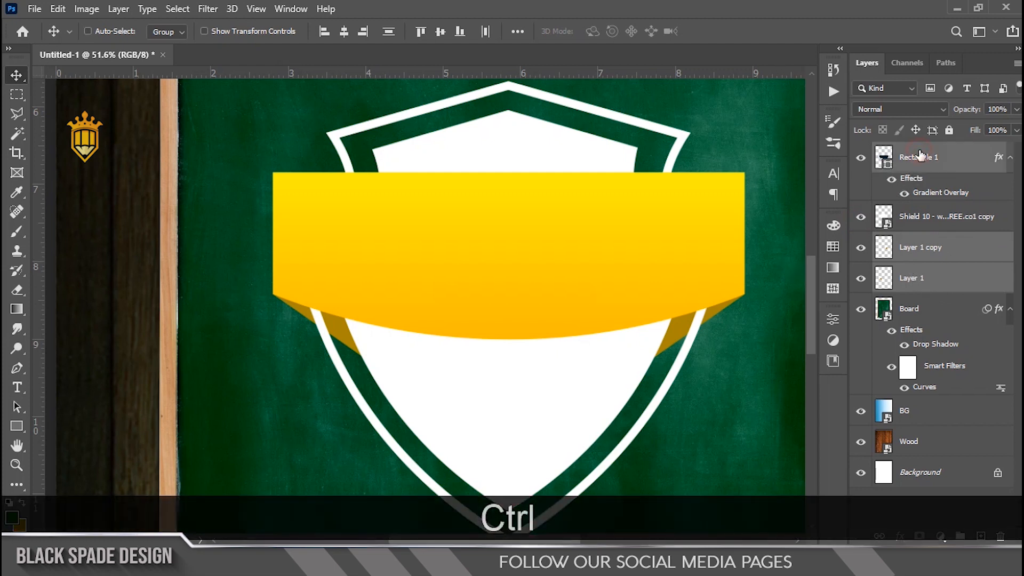
key("Down")
key("Down")
key("Down")
key("Down")
key("Down")
key("Down")
key("Down")
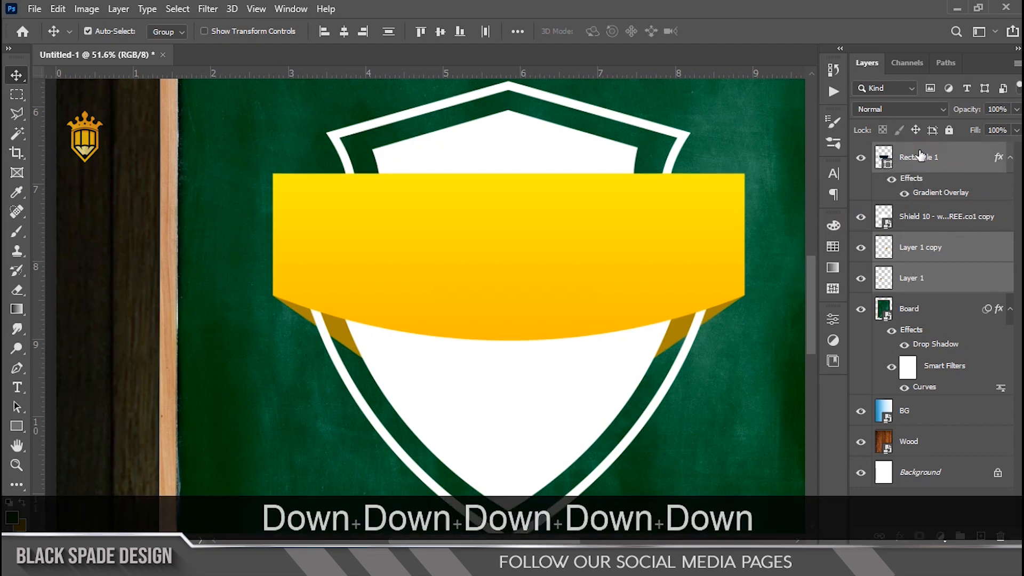
key("Down")
key("Down")
key("Down")
key("Down")
key("Down")
key("Down")
key("Down")
key("Down")
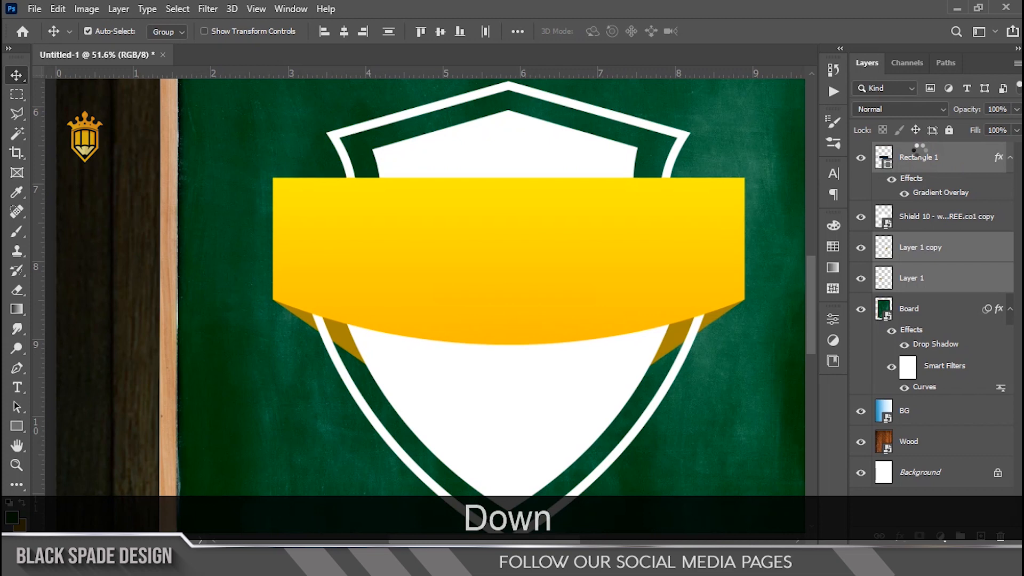
Place the Teacher illustration on a layer directly above the shield and behind the banner.
scroll(584, 265, "down", 3)
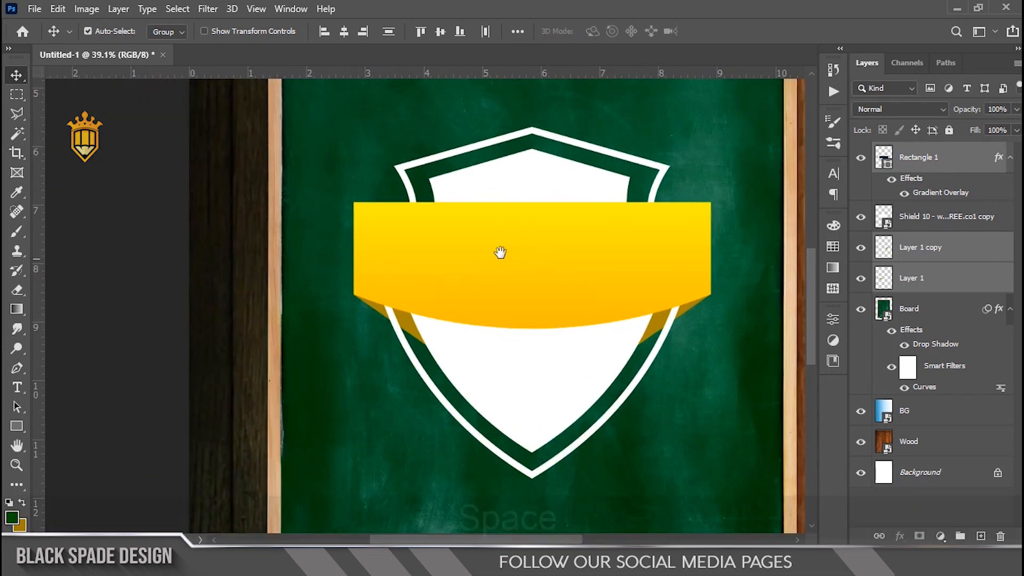
left_click_drag(505, 253, 498, 332)
left_click(904, 226)
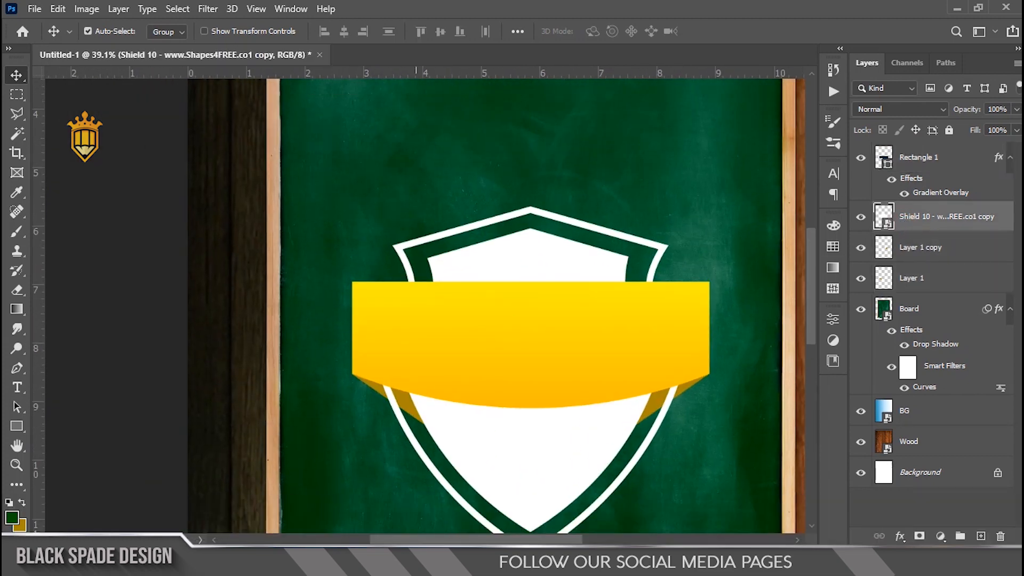
left_click(373, 565)
left_click_drag(644, 145, 506, 260)
mouse_move(534, 308)
left_mouse_down()
mouse_move(560, 204)
mouse_move(548, 313)
left_mouse_up()
key("space")
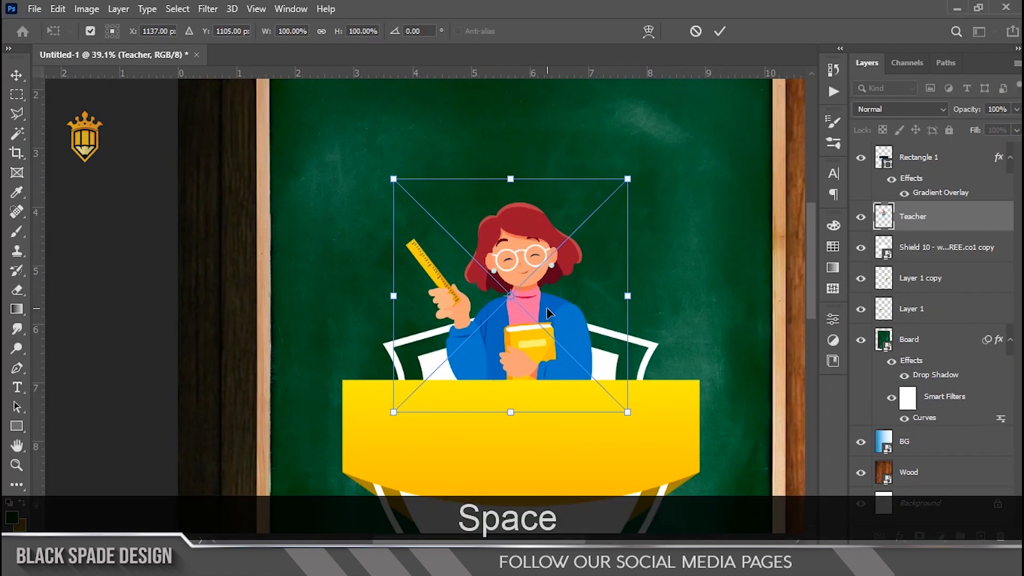
Scale the teacher illustration to 106.25% and position it rising from behind the banner's upper edge.
scroll(548, 313, "down", 2)
left_click_drag(613, 201, 616, 192)
scroll(545, 334, "up", 3)
key("space")
left_click_drag(547, 339, 537, 383)
left_click_drag(520, 410, 511, 379)
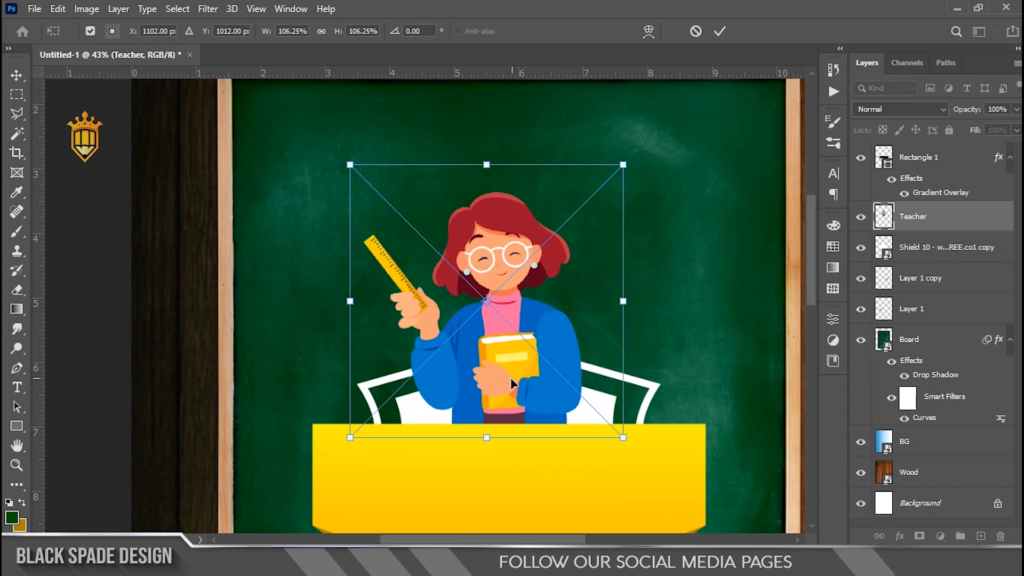
key("Return")
Set the shield layer's Blend If black threshold for the underlying layer to 21.
scroll(519, 341, "down", 6)
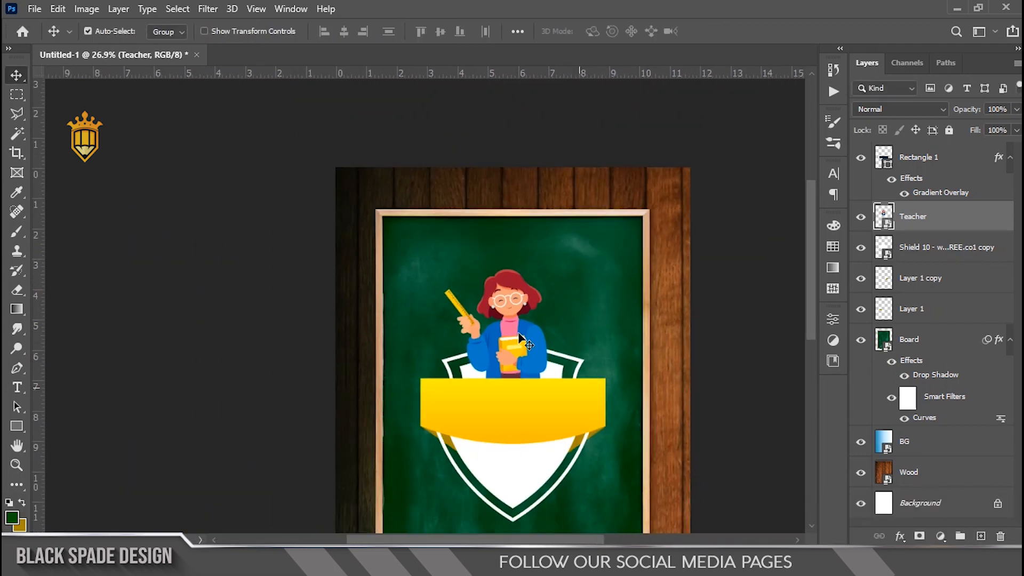
scroll(518, 416, "up", 4)
key("space")
scroll(518, 416, "up", 4)
right_click(558, 374)
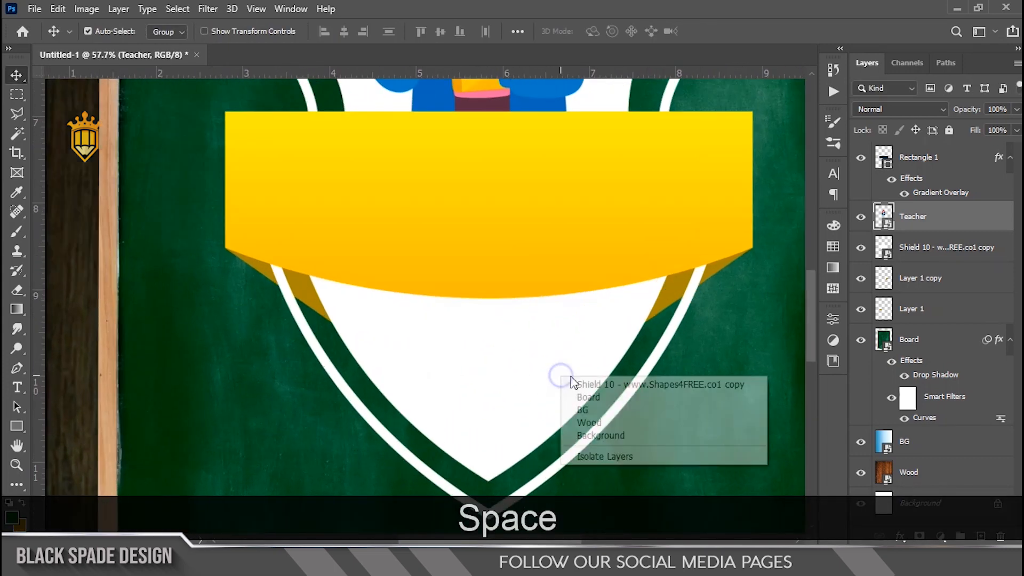
left_click(582, 384)
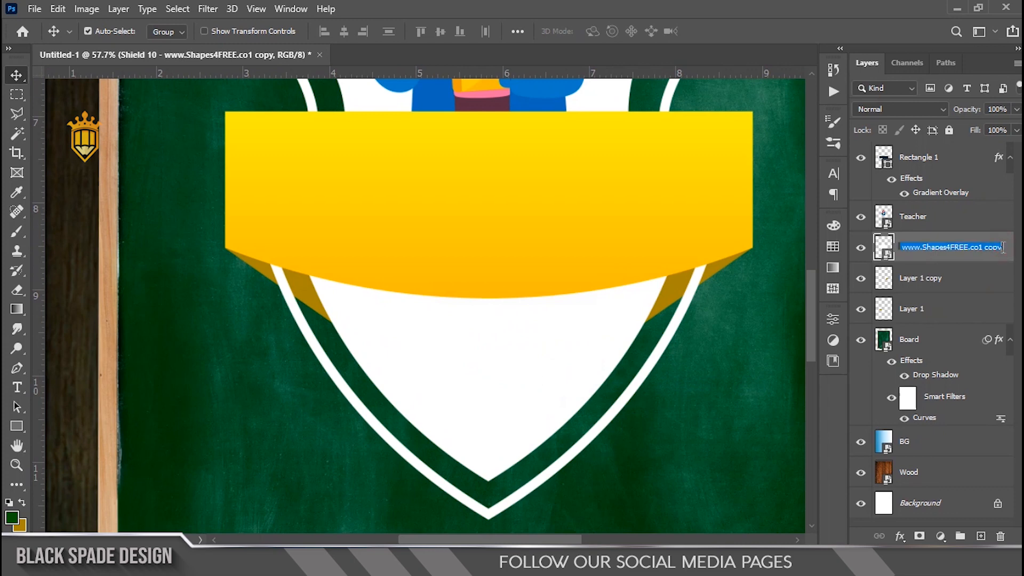
double_click(990, 260)
left_click_drag(643, 473, 661, 472)
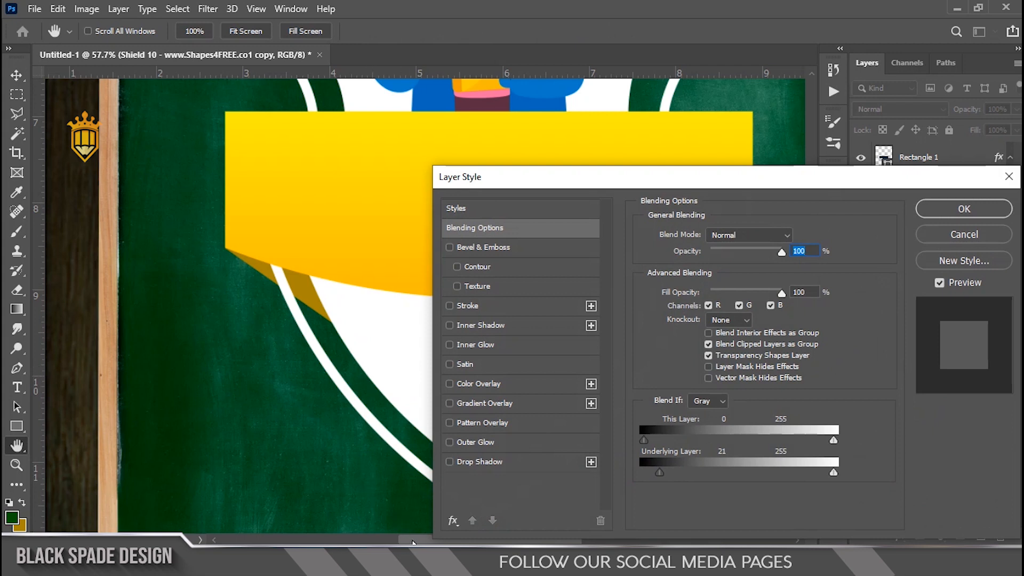
Split the underlying layer's Blend If black threshold to 21 / 63 to give the shield a chalky texture.
left_click_drag(412, 541, 444, 541)
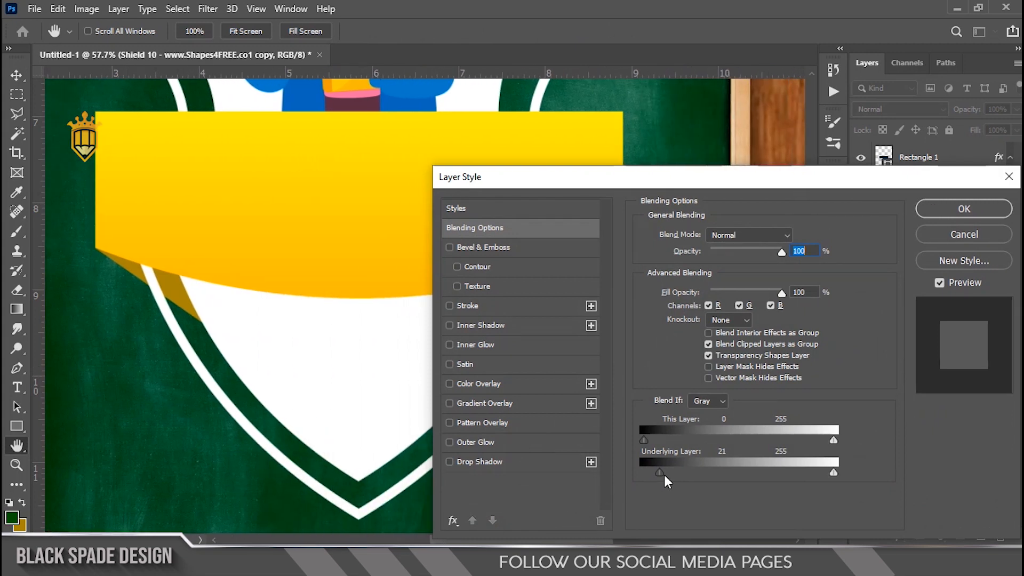
key("alt")
left_click_drag(664, 475, 692, 475)
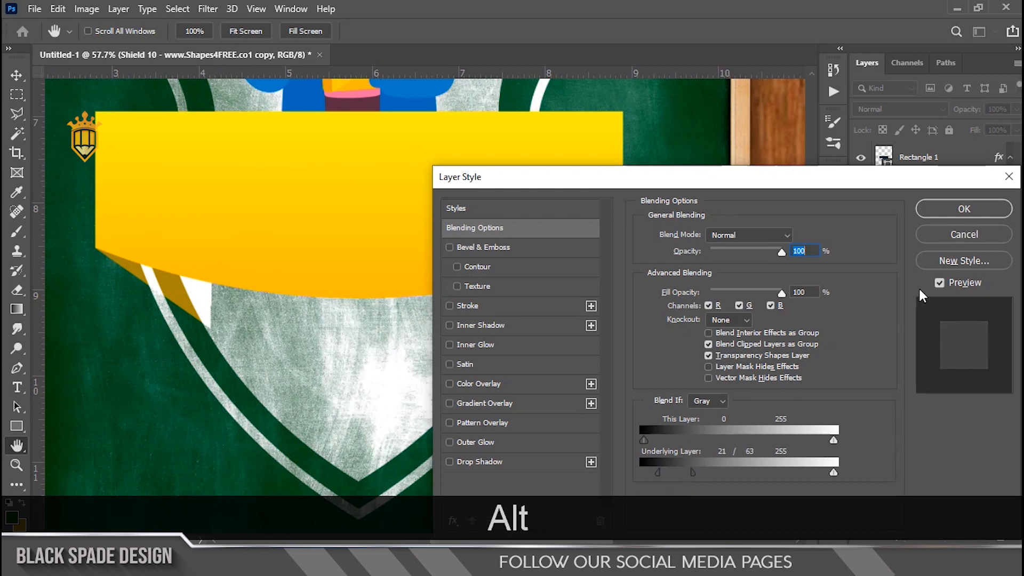
left_click(961, 211)
Merge the two fold layers beneath the shield into one layer.
key("space")
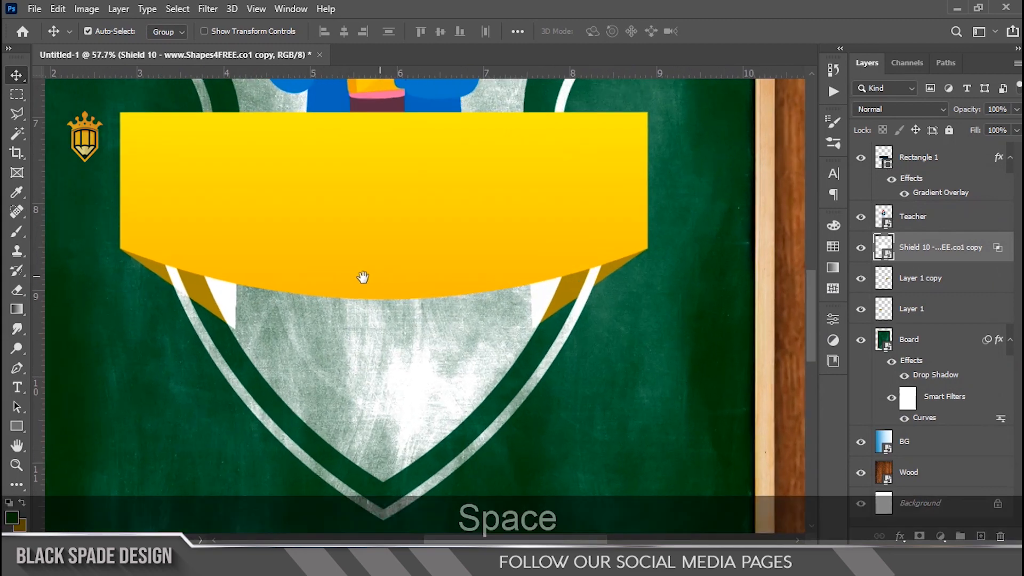
left_click_drag(364, 277, 390, 322)
left_click(908, 288)
left_click(909, 319, "ctrl")
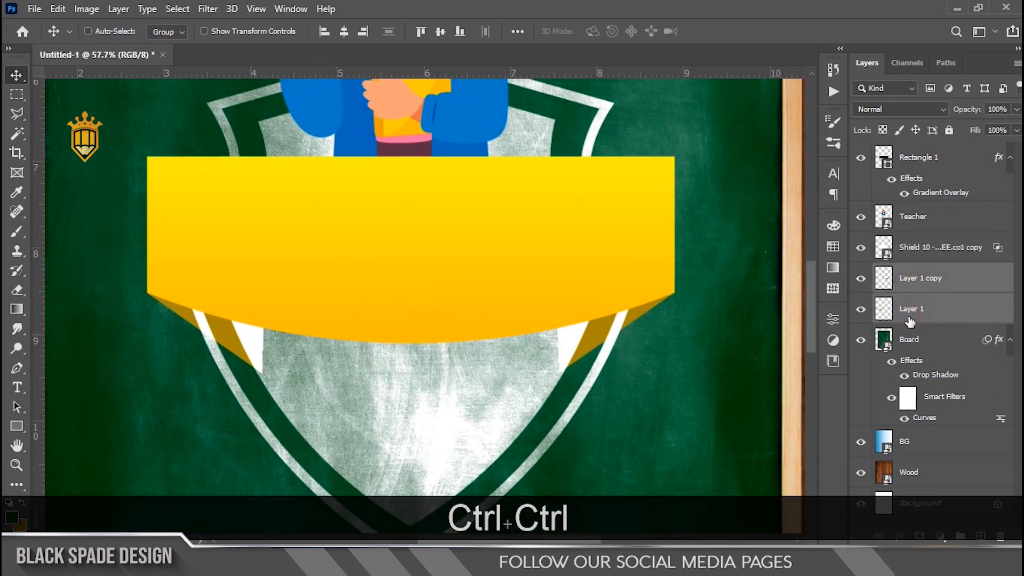
key("ctrl+e")
Mask the merged folds with the shield's outline and invert the mask to hide them behind the shield.
key("ctrl")
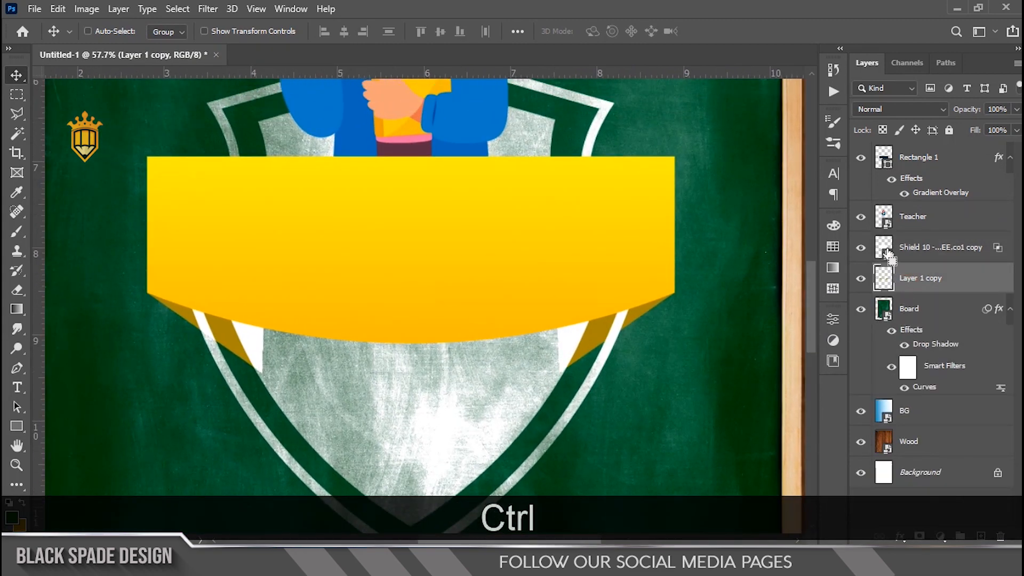
left_click(885, 249, "ctrl")
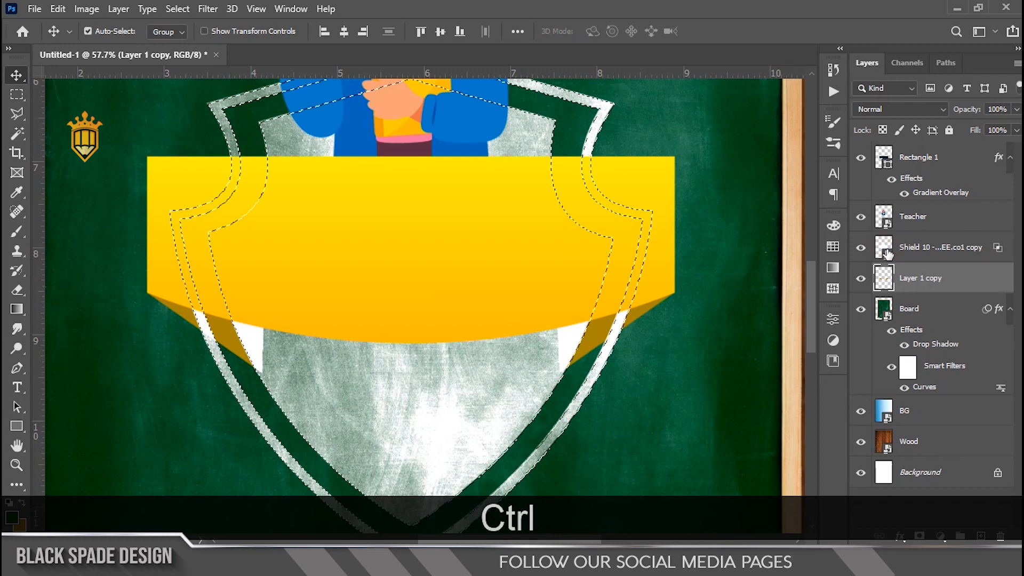
left_click(920, 537)
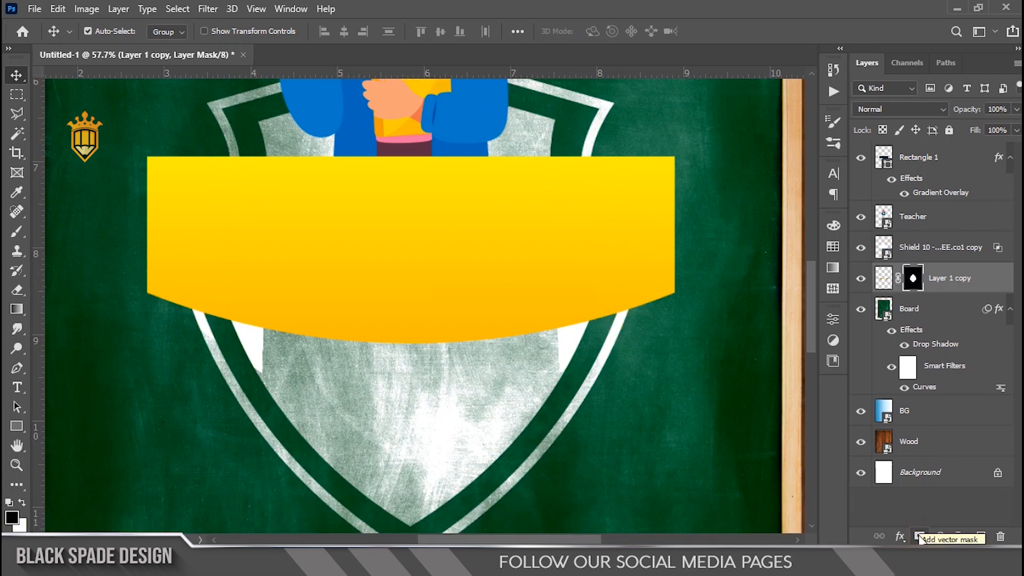
key("ctrl+i")
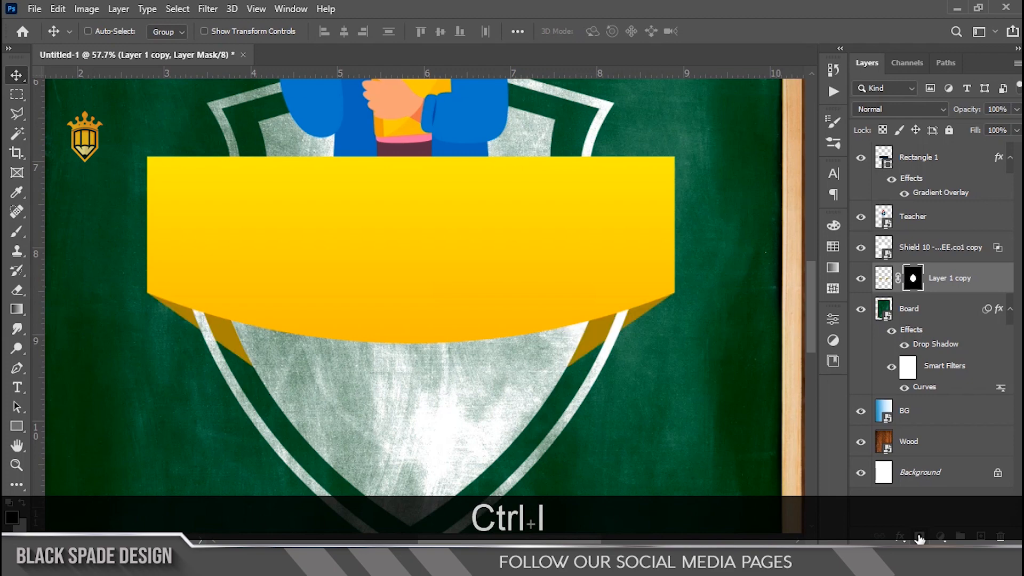
Examine the masked folds, the textured shield and the overall emblem composition.
scroll(381, 328, "down", 2)
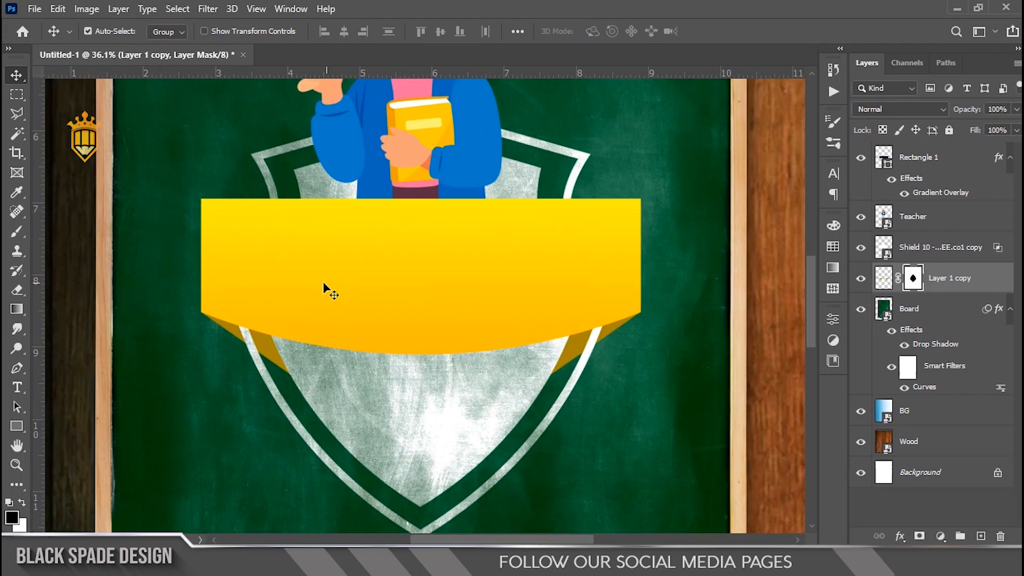
scroll(327, 291, "up", 2)
left_click_drag(336, 251, 322, 379)
scroll(355, 303, "down", 2)
scroll(354, 302, "down", 3)
left_click_drag(361, 451, 371, 372)
scroll(376, 381, "up", 2)
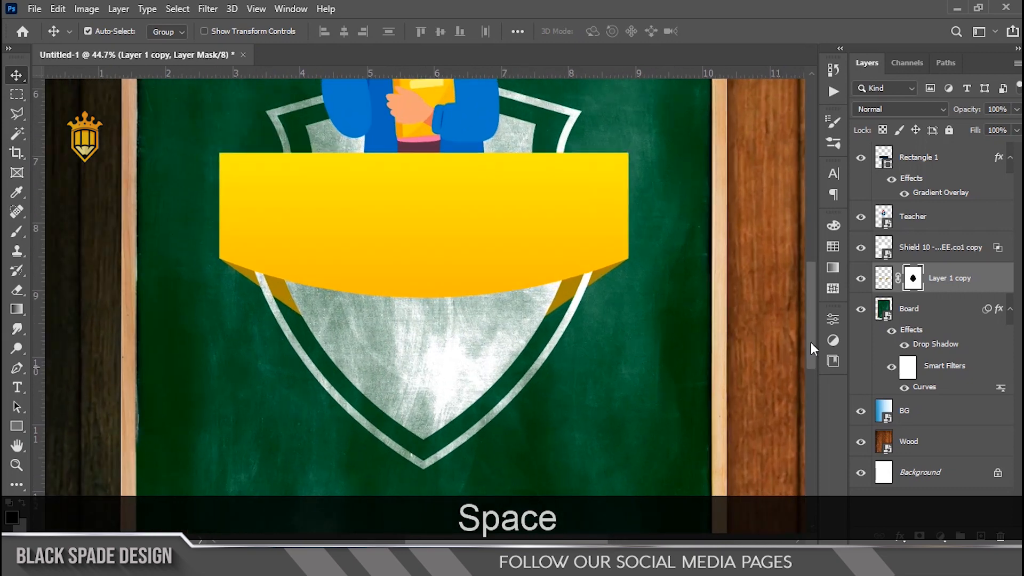
scroll(410, 372, "up", 3)
mouse_move(409, 372)
left_mouse_down()
mouse_move(407, 336)
mouse_move(414, 379)
left_mouse_up()
scroll(415, 379, "down", 6)
left_click_drag(435, 291, 435, 368)
Enlarge the teacher illustration slightly and adjust its position behind the banner.
right_click(430, 274)
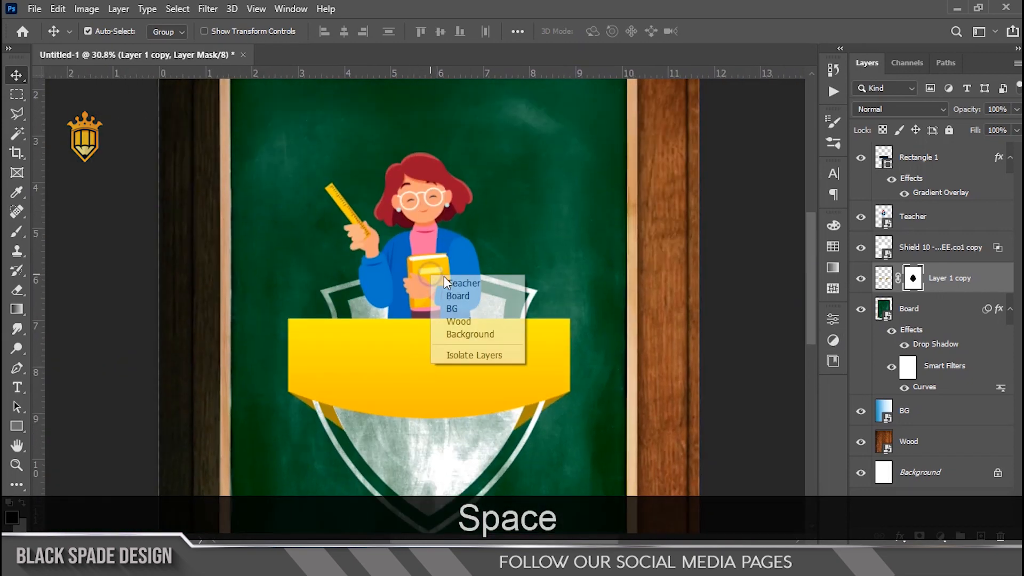
left_click(445, 278)
scroll(450, 268, "down", 3)
key("ctrl+t")
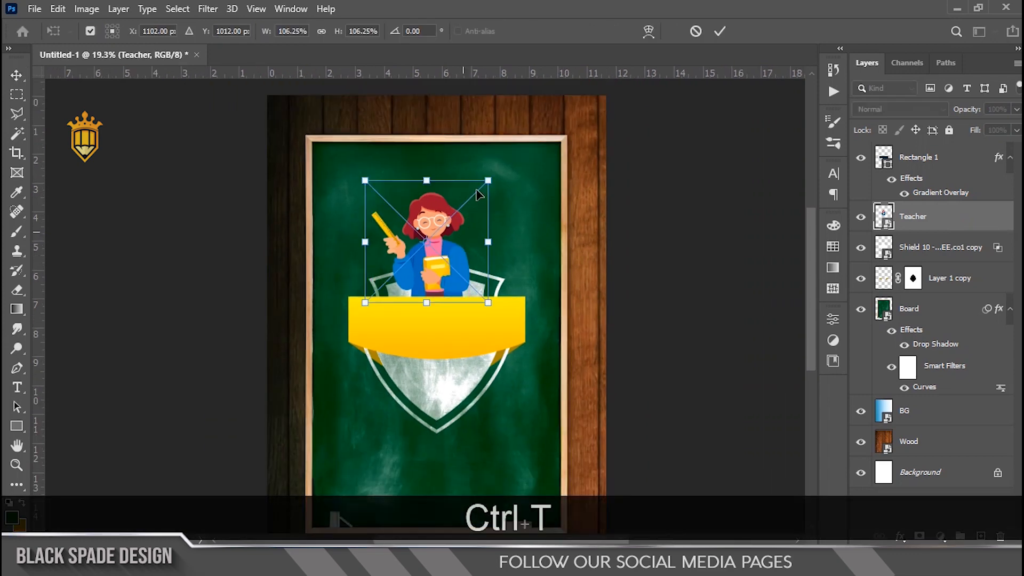
scroll(473, 182, "up", 1)
left_click_drag(493, 175, 496, 173)
scroll(416, 243, "up", 2)
left_click_drag(421, 248, 418, 317)
left_click_drag(432, 373, 431, 370)
key("Return")
Brighten the teacher illustration with a Curves adjustment, setting the white point input to 243.
scroll(439, 334, "up", 2)
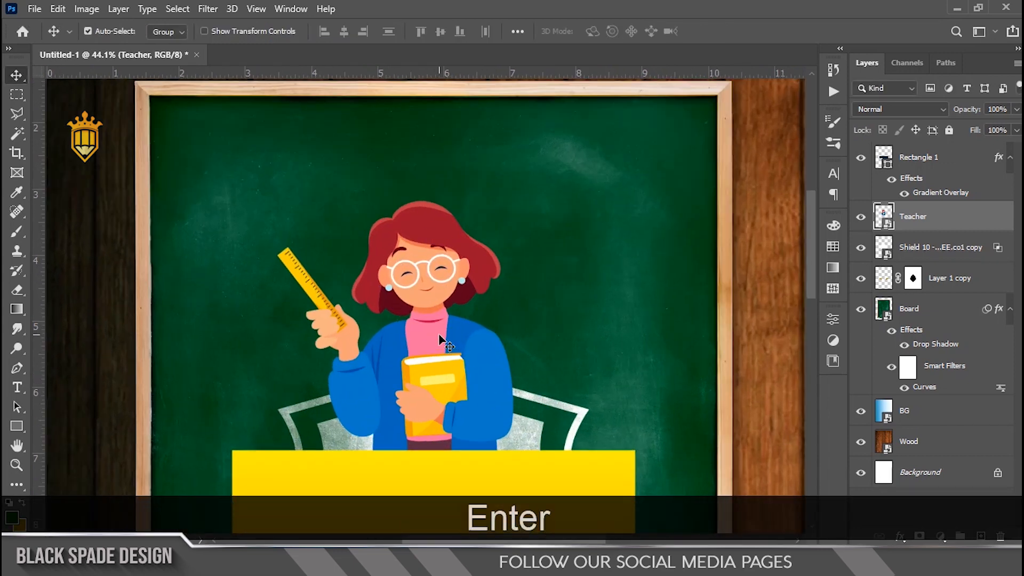
key("ctrl+m")
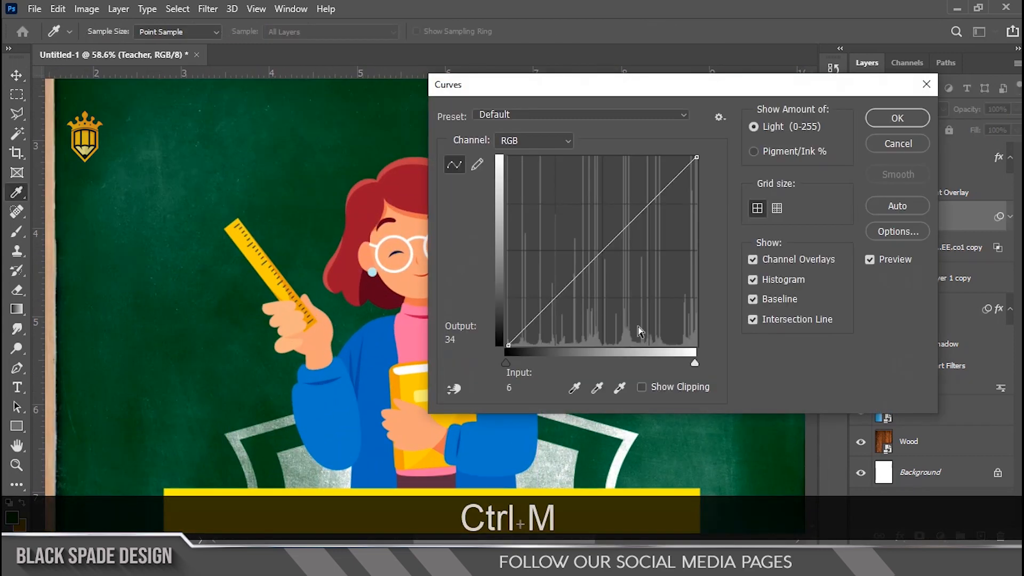
left_click_drag(695, 364, 686, 363)
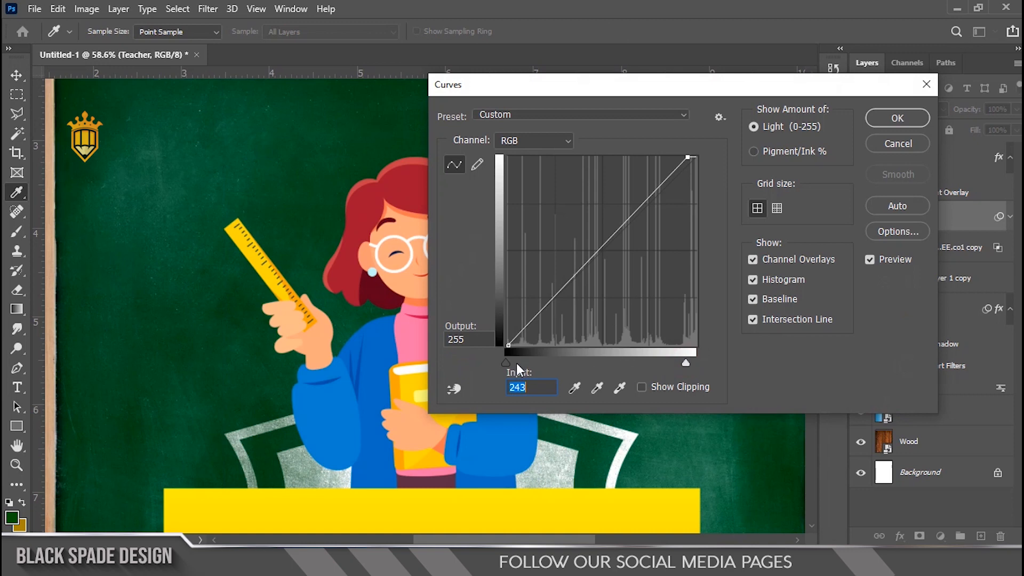
left_click_drag(517, 365, 517, 364)
left_click(886, 117)
Add a smooth Inner Bevel to the teacher illustration with 209% depth, 16 px size and 7 px soften.
scroll(427, 218, "down", 3)
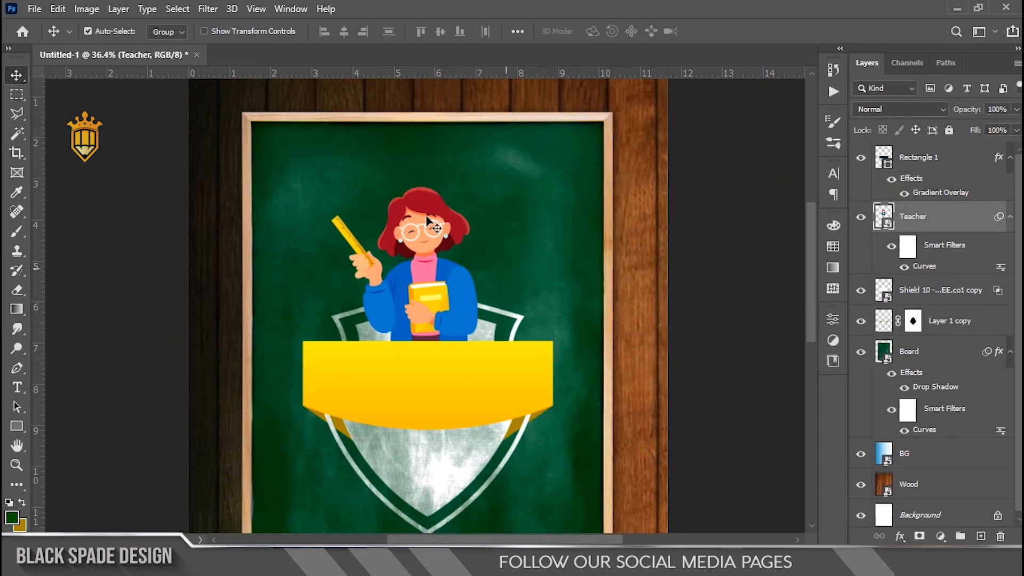
scroll(427, 278, "up", 1)
left_click(900, 536)
left_click(928, 412)
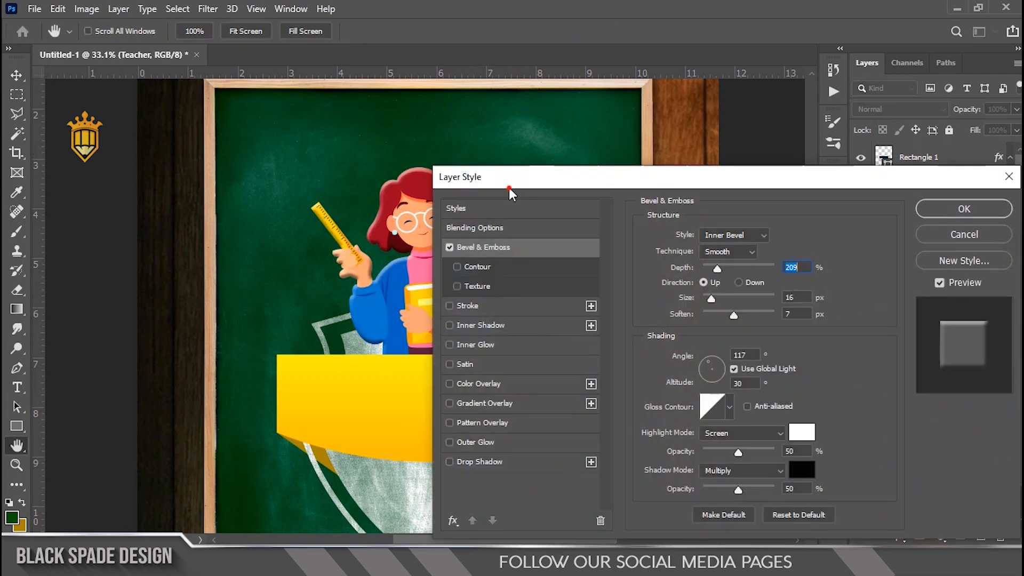
left_click_drag(509, 188, 609, 190)
left_click_drag(906, 182, 683, 235)
left_click(847, 262)
scroll(457, 374, "up", 4)
left_click_drag(452, 390, 451, 304)
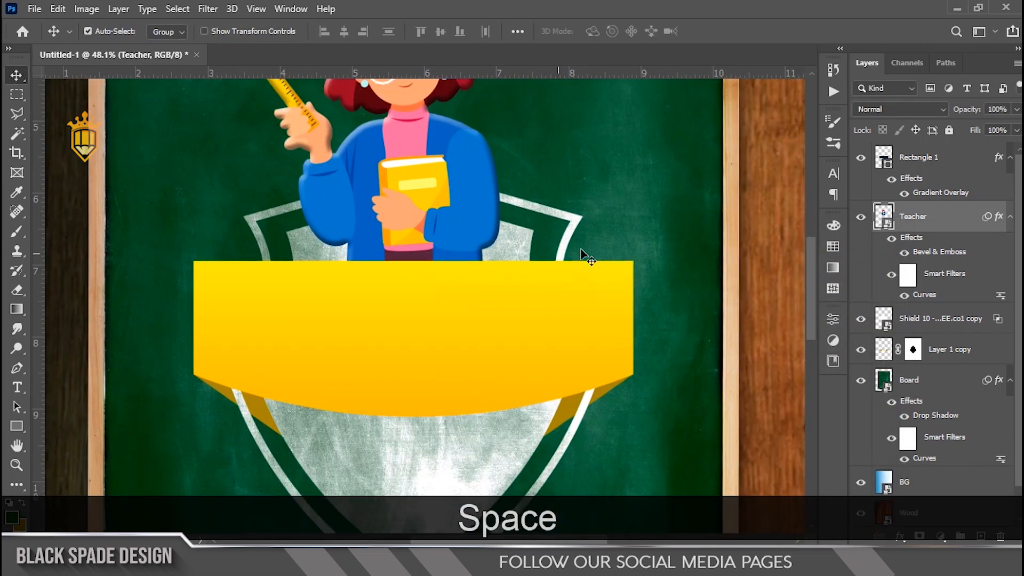
Start a text object on a new layer above the banner rectangle and set its colour to #000054.
left_click(939, 160)
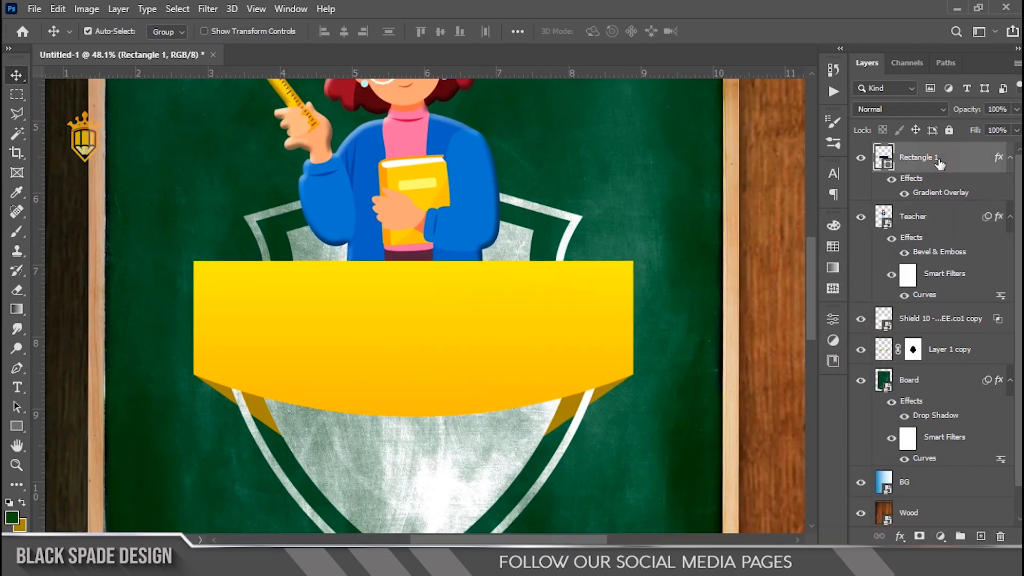
scroll(598, 405, "down", 4)
scroll(577, 380, "up", 3)
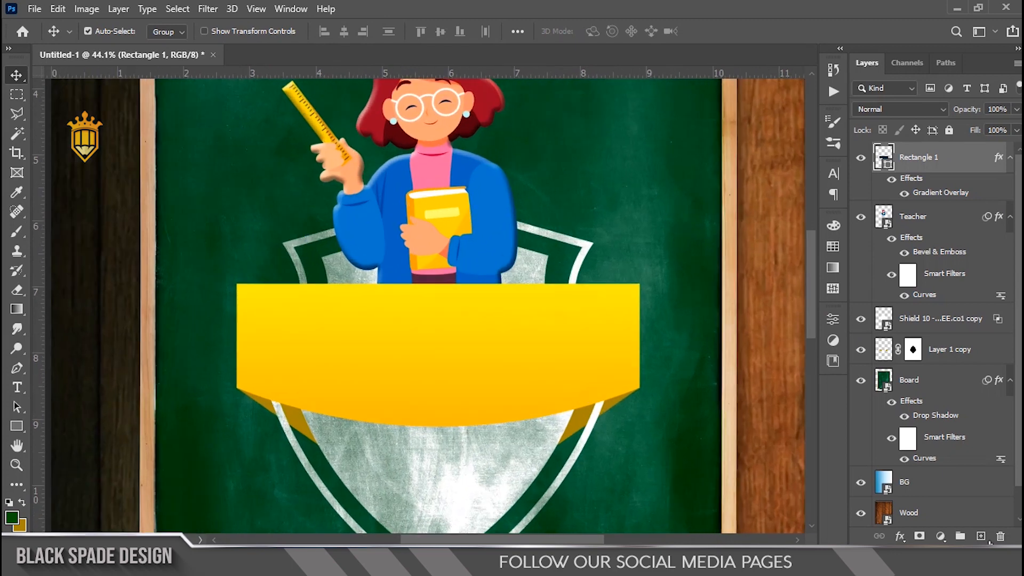
left_click(981, 537)
scroll(446, 391, "up", 4)
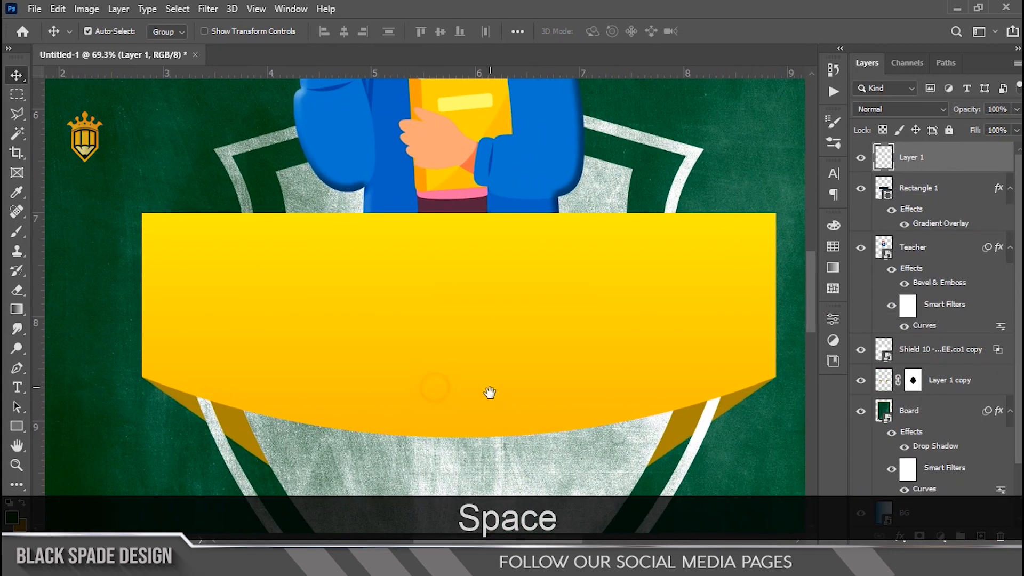
left_click_drag(489, 393, 492, 380)
key("t")
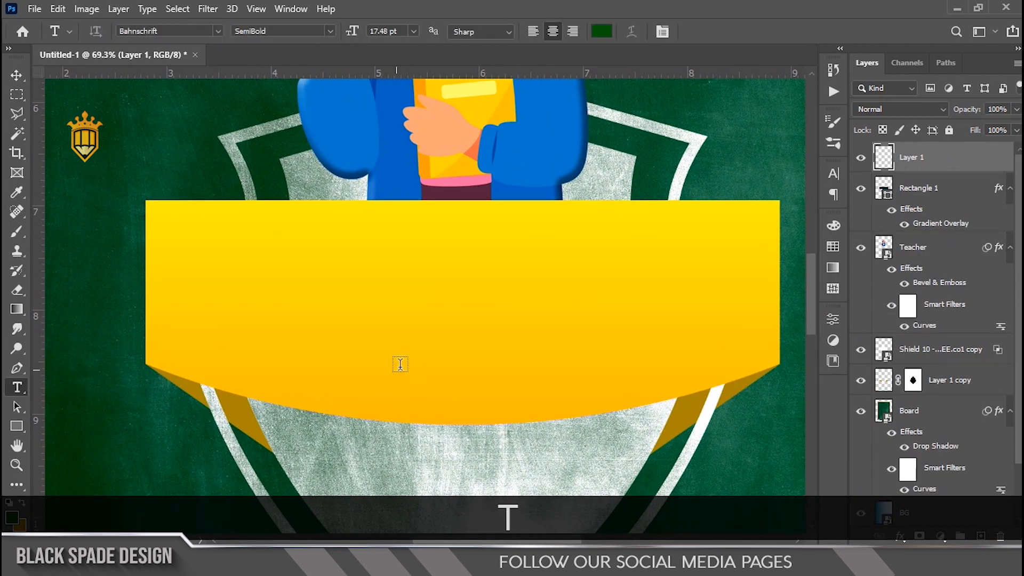
left_click(433, 354)
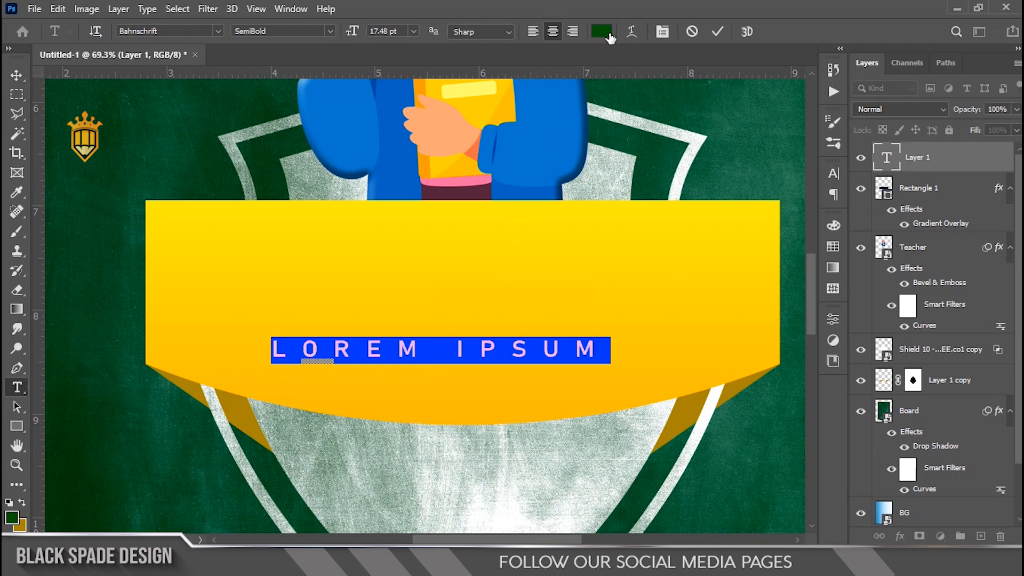
left_click(608, 33)
left_click(824, 342)
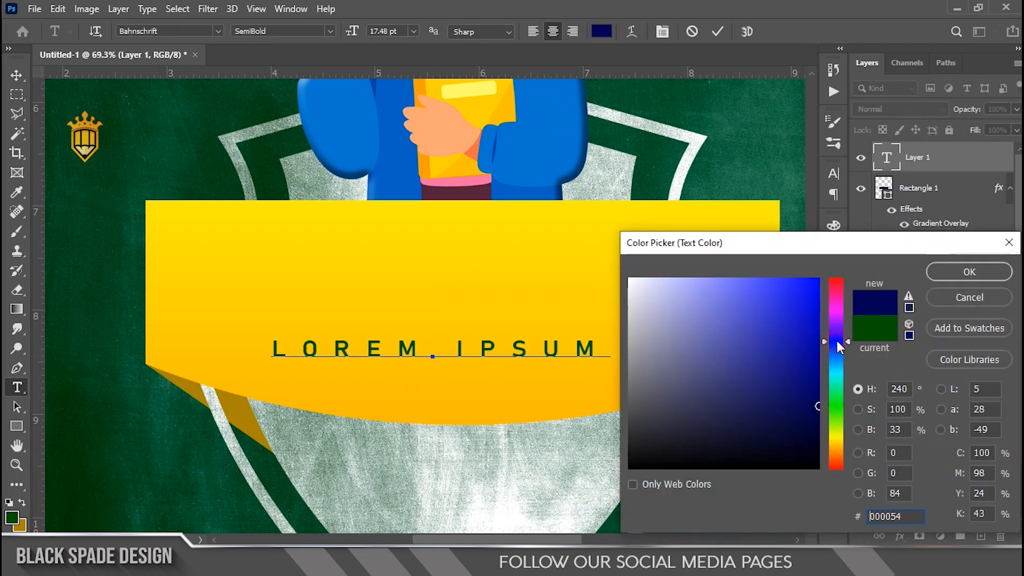
left_click(937, 275)
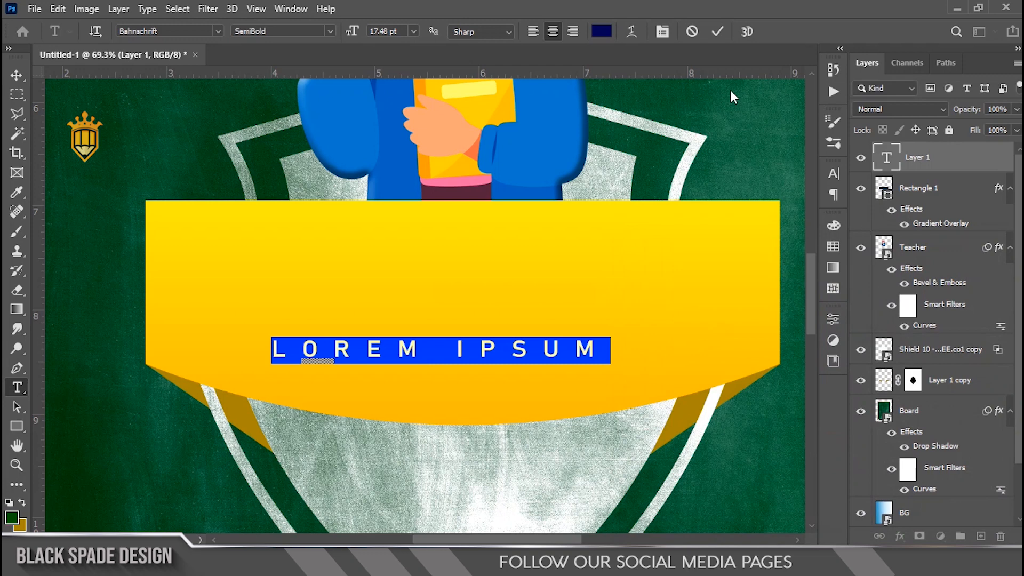
Set the banner text's font to Bebas Neue with tracking 0 and replace the placeholder with "TEACHER'S".
left_click(661, 32)
left_click(745, 195)
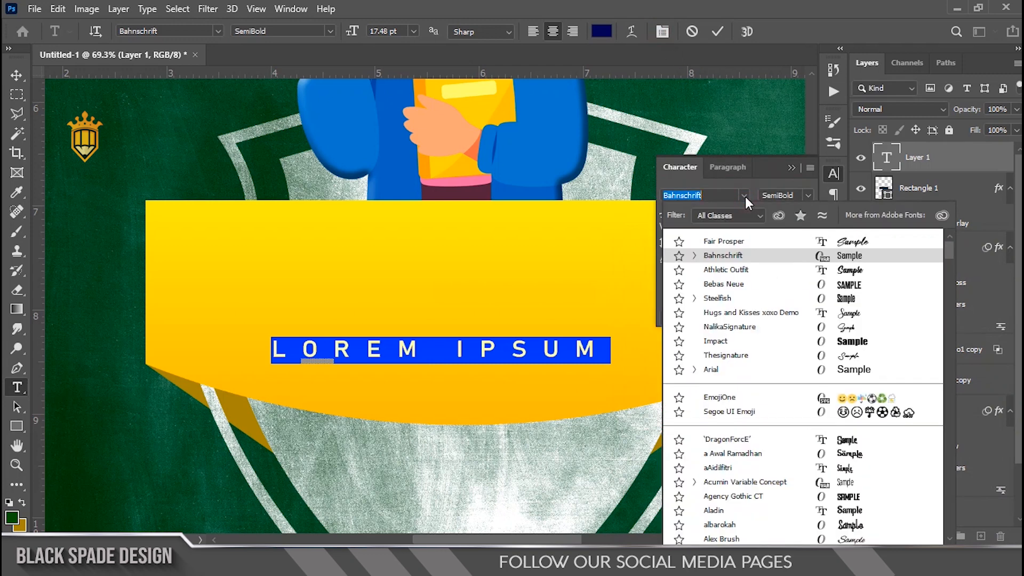
left_click(724, 288)
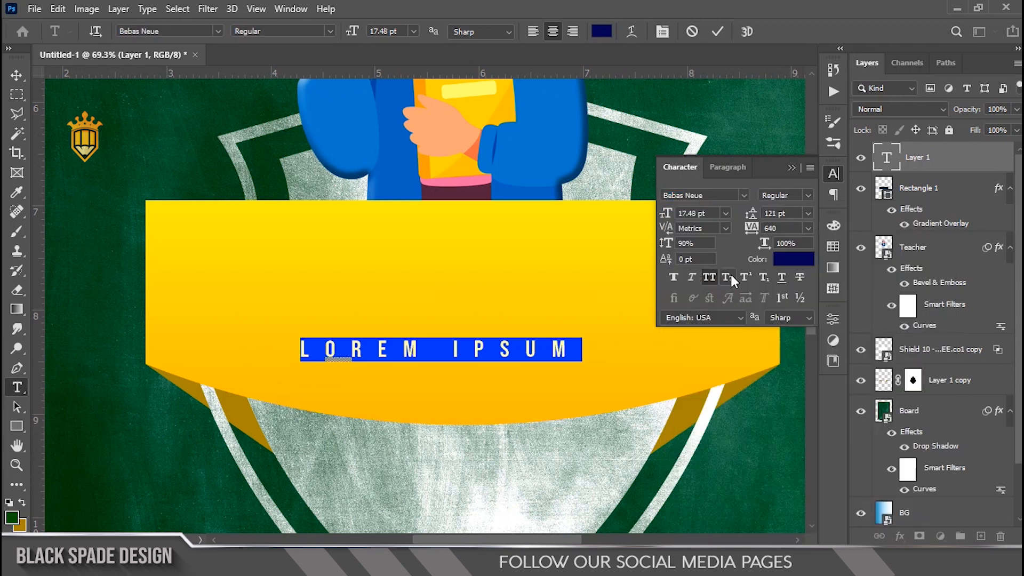
left_click(809, 228)
left_click(795, 317)
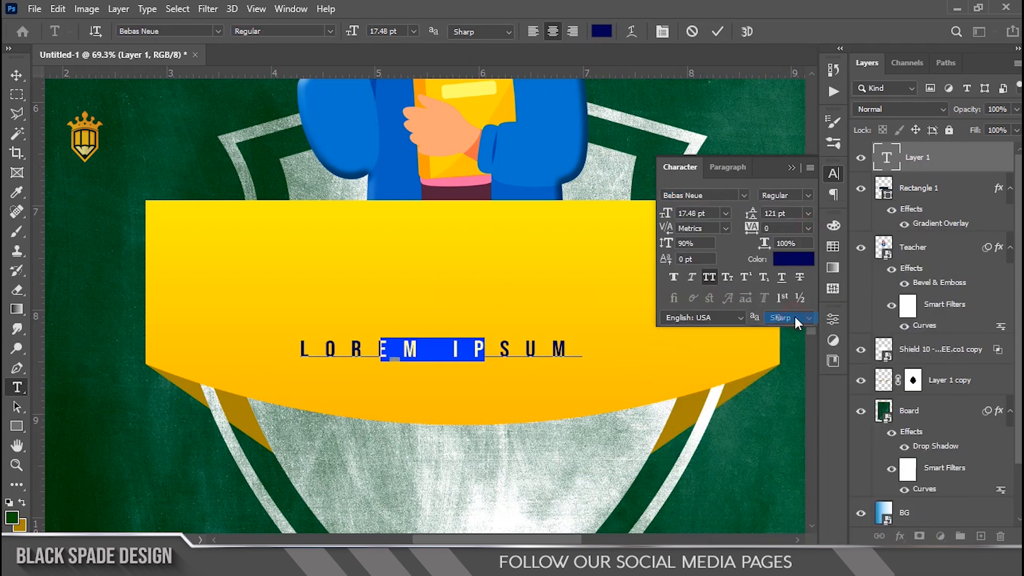
key("BackSpace")
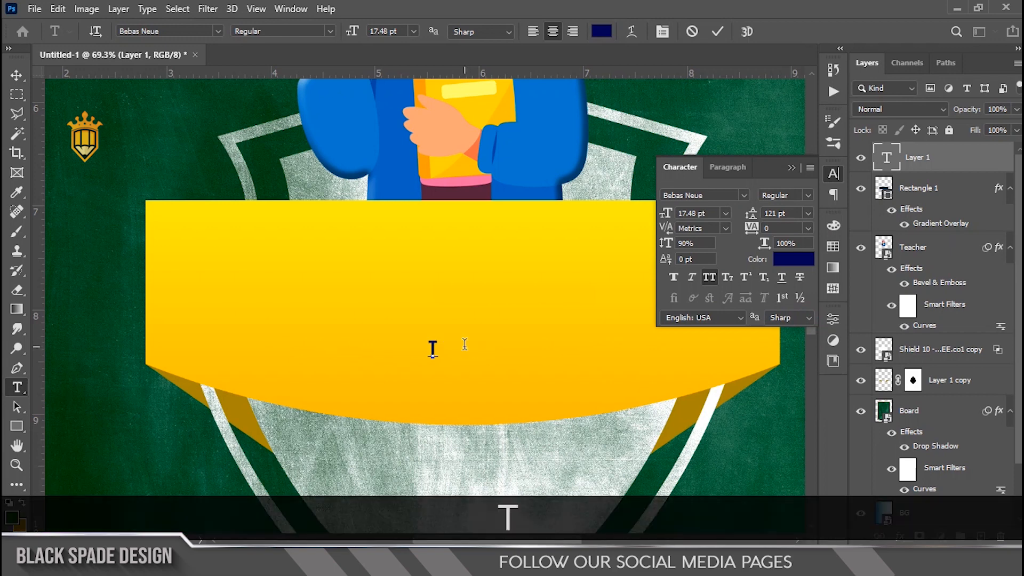
type("TEACHER'S")
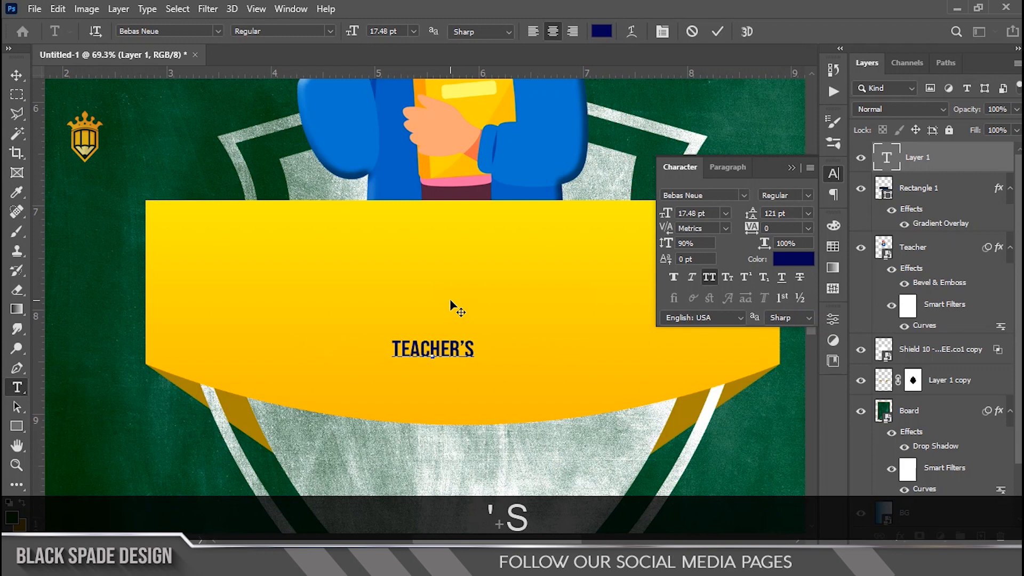
Increase the font size of the "TEACHER'S" text to 93 pt.
key("ctrl+a")
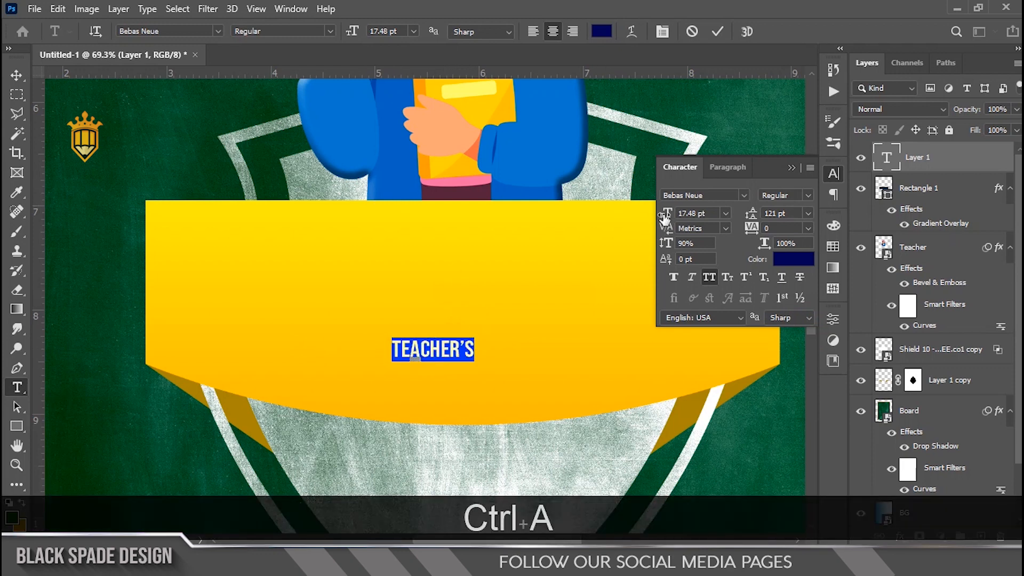
left_click_drag(679, 216, 723, 217)
key("Up")
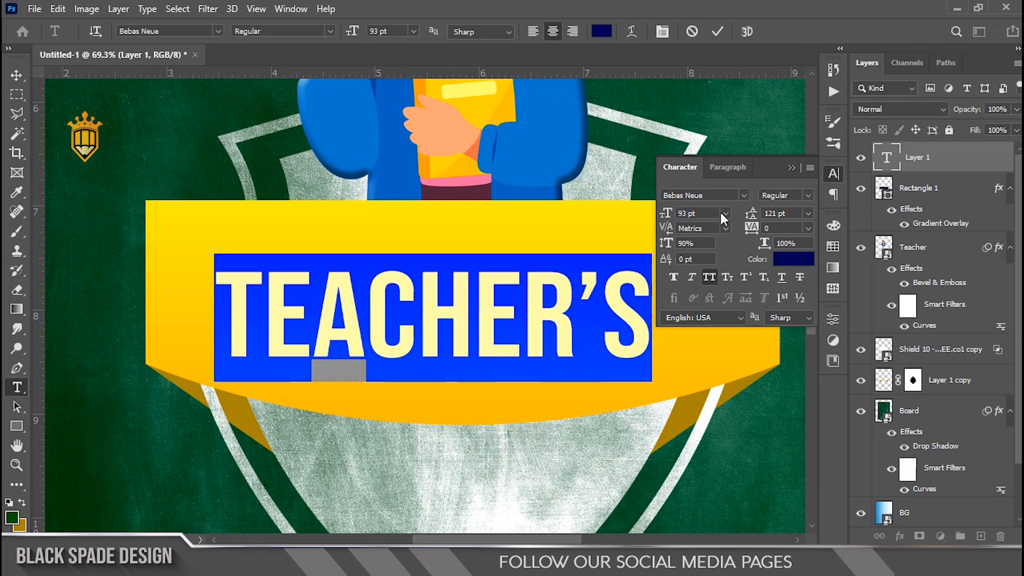
Warp the "TEACHER'S" text with the horizontal Arc Lower style at a bend of +25%.
left_click(664, 32)
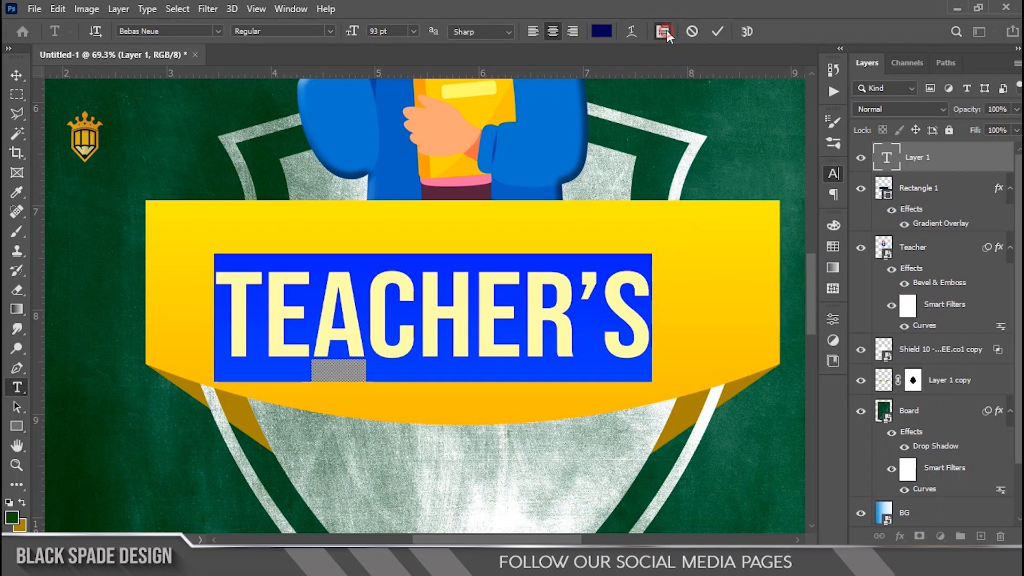
left_click(633, 32)
left_click(760, 171)
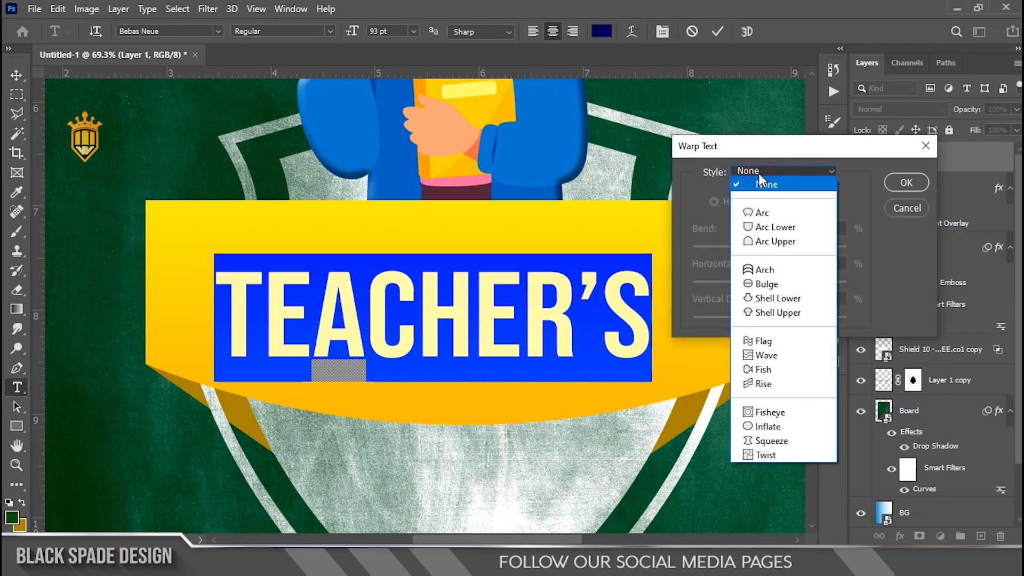
left_click(760, 227)
left_click_drag(802, 245, 789, 245)
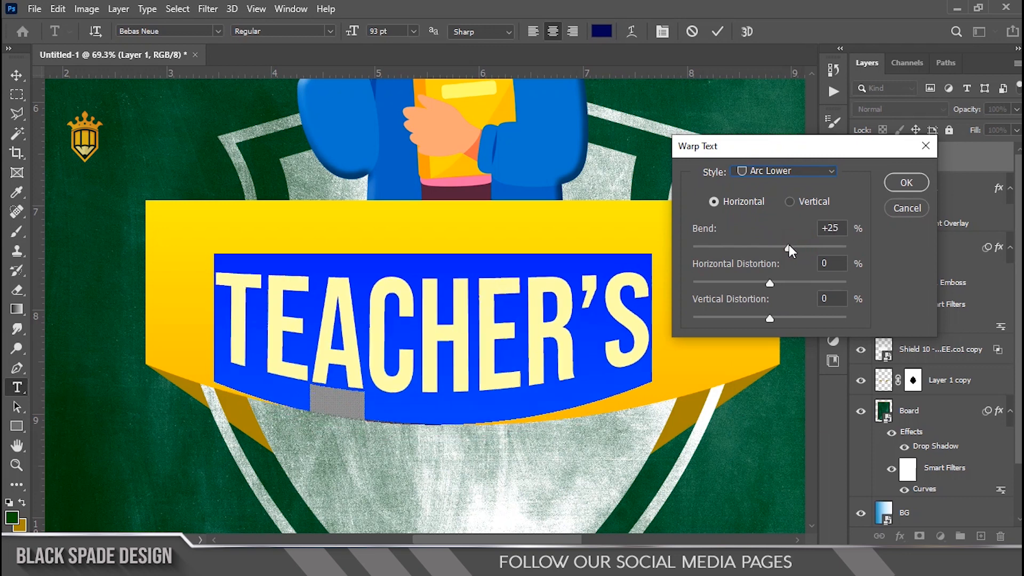
left_click(910, 183)
left_click(718, 32)
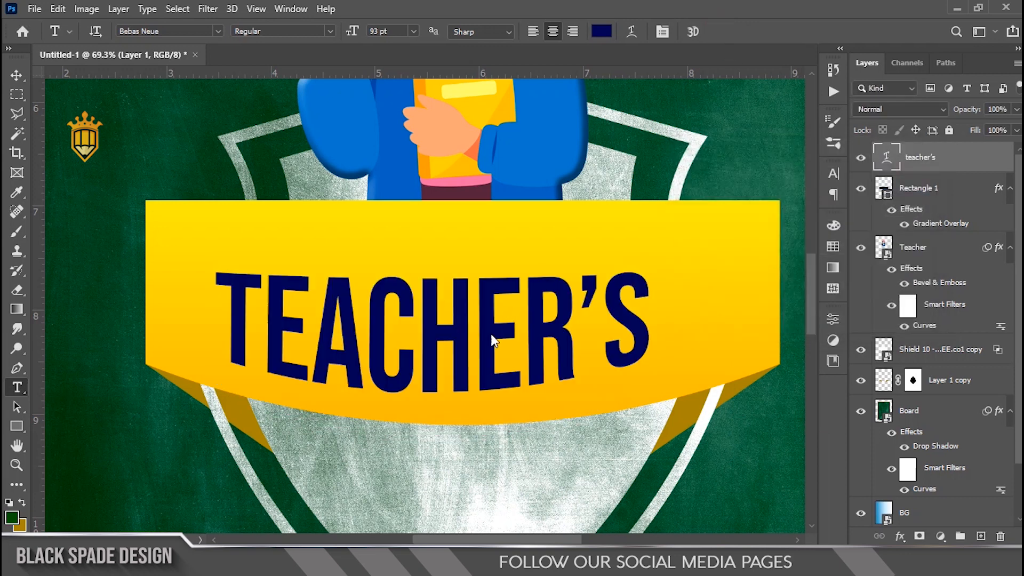
Centre the "TEACHER'S" text on the yellow banner and scale it up slightly to about 98.69 pt.
scroll(498, 319, "down", 2)
key("v")
left_click_drag(500, 330, 516, 334)
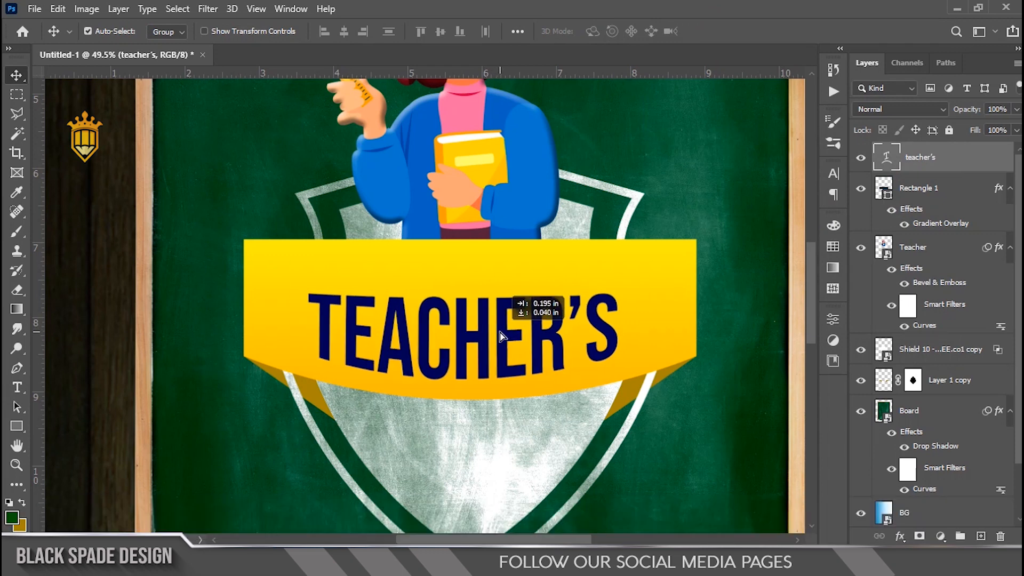
key("ctrl+t")
left_click_drag(614, 285, 630, 281)
scroll(500, 339, "up", 3)
left_click_drag(483, 330, 489, 331)
key("Return")
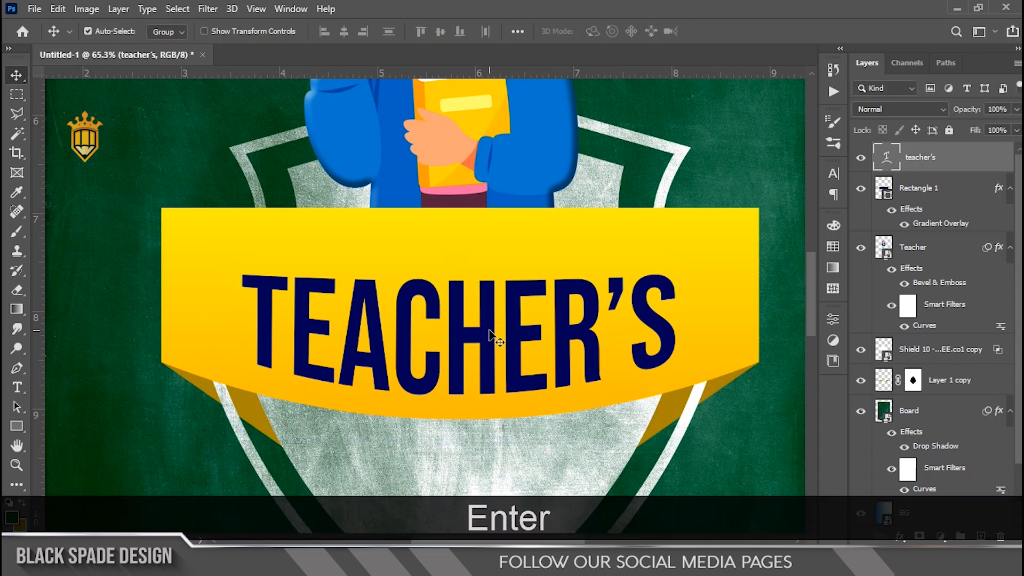
Nudge the "TEACHER'S" text slightly left and down toward the banner's curved lower edge.
key("Left")
key("Down")
key("Down")
key("Left")
key("Down")
key("Down")
key("Down")
scroll(490, 336, "down", 5)
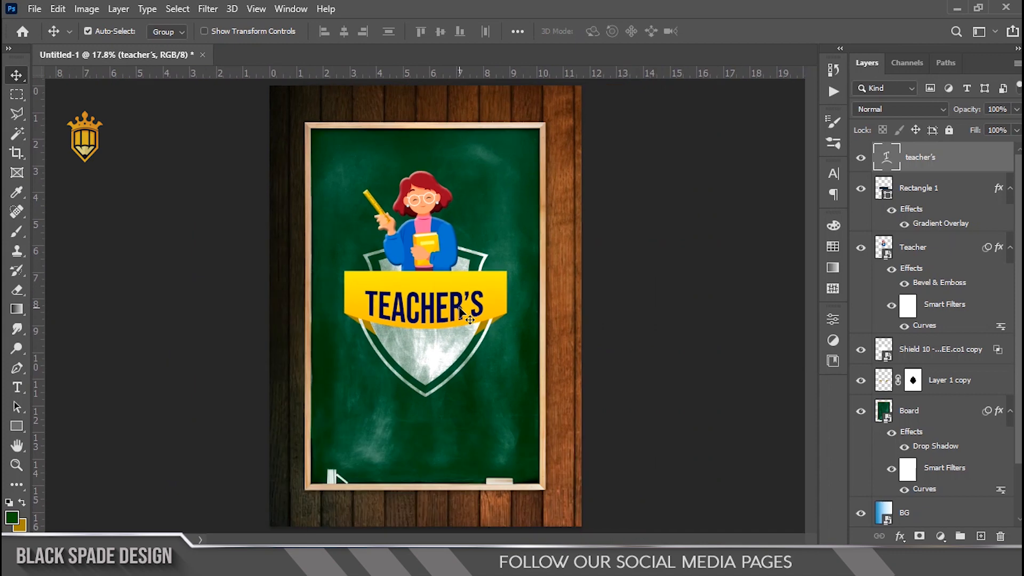
Darken the "TEACHER'S" text colour to navy #030343.
scroll(415, 320, "up", 4)
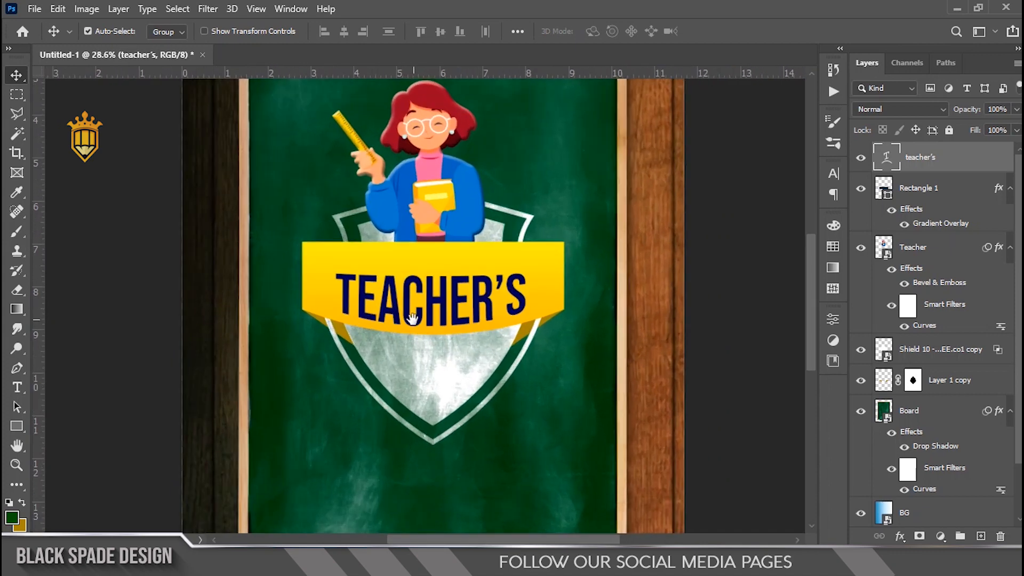
key("space")
scroll(424, 320, "up", 2)
left_click(888, 158)
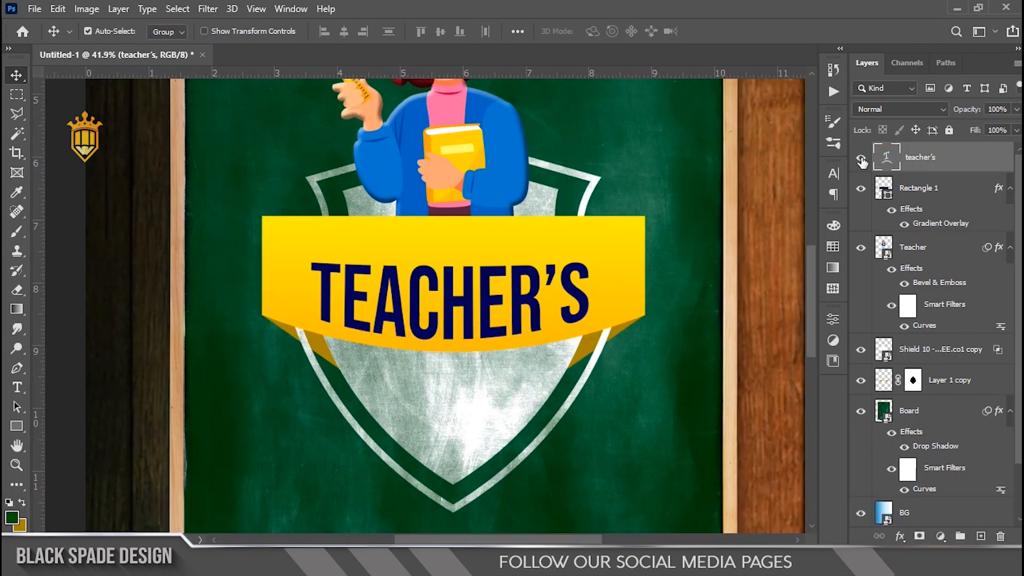
double_click(886, 157)
left_click(601, 31)
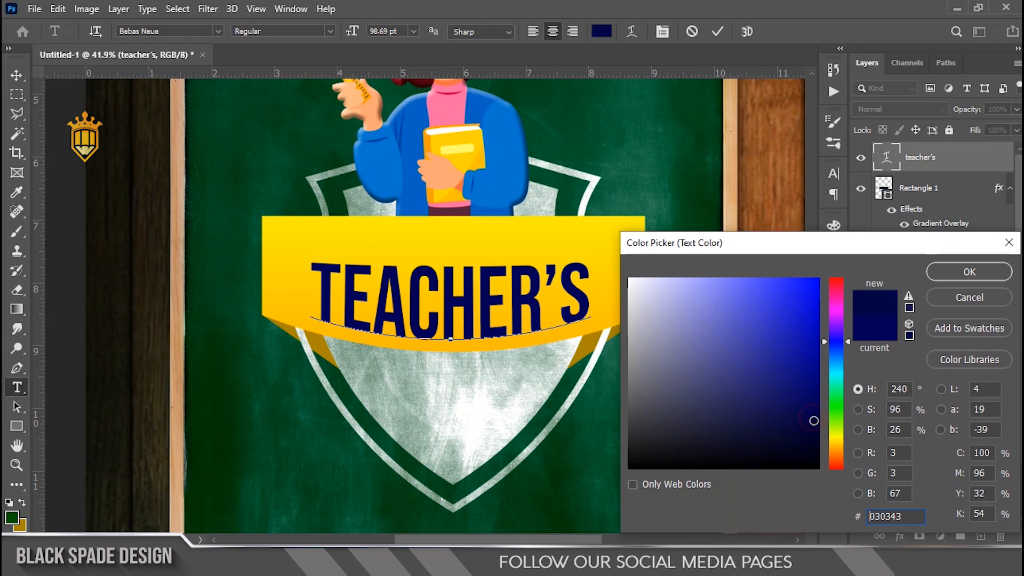
left_click(948, 270)
left_click(714, 31)
Add a new text object reading "HAPPY" over the teacher illustration, just above the banner.
key("space")
scroll(435, 341, "up", 1)
left_click_drag(435, 341, 442, 359)
key("t")
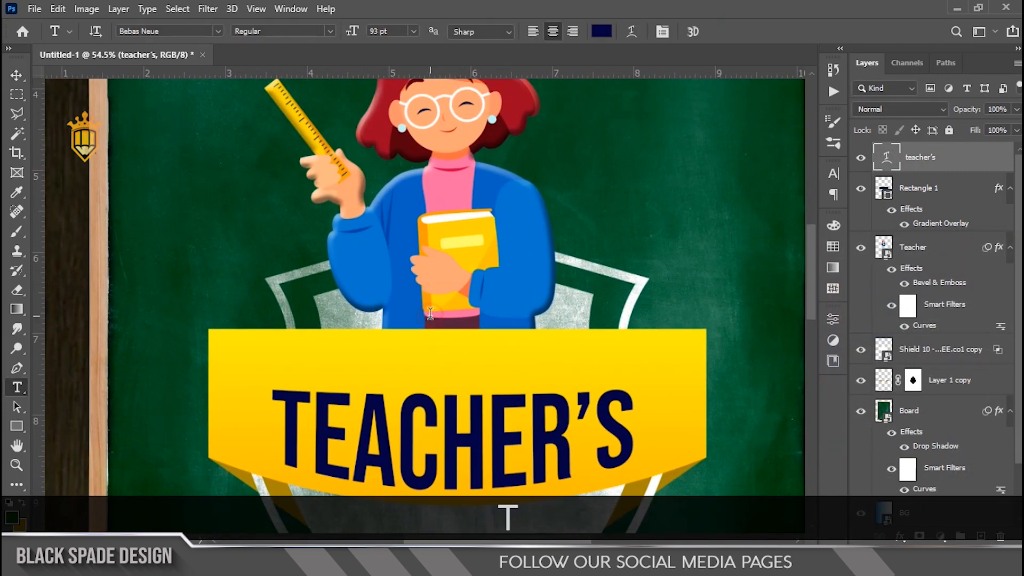
left_click(442, 318)
type("HA")
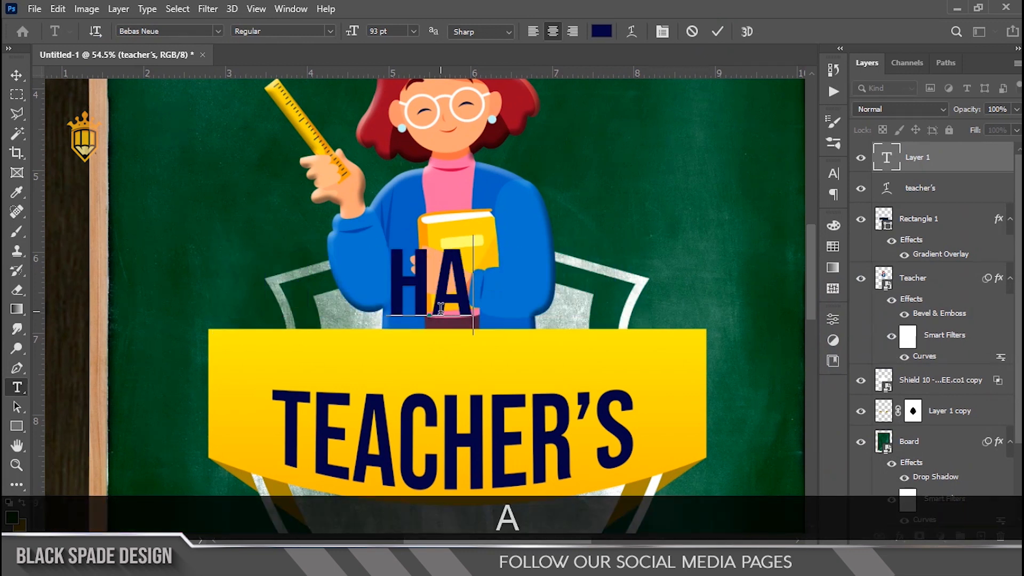
type("PPY")
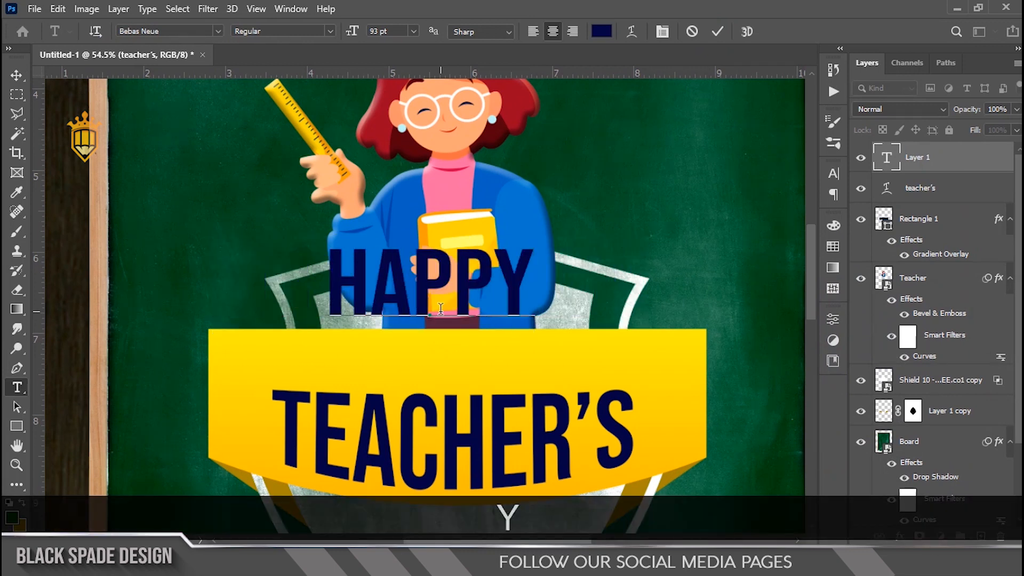
Format the "HAPPY" text in Bahnschrift Regular at 18 pt with tracking 300.
key("ctrl+a")
left_click(661, 32)
left_click(742, 195)
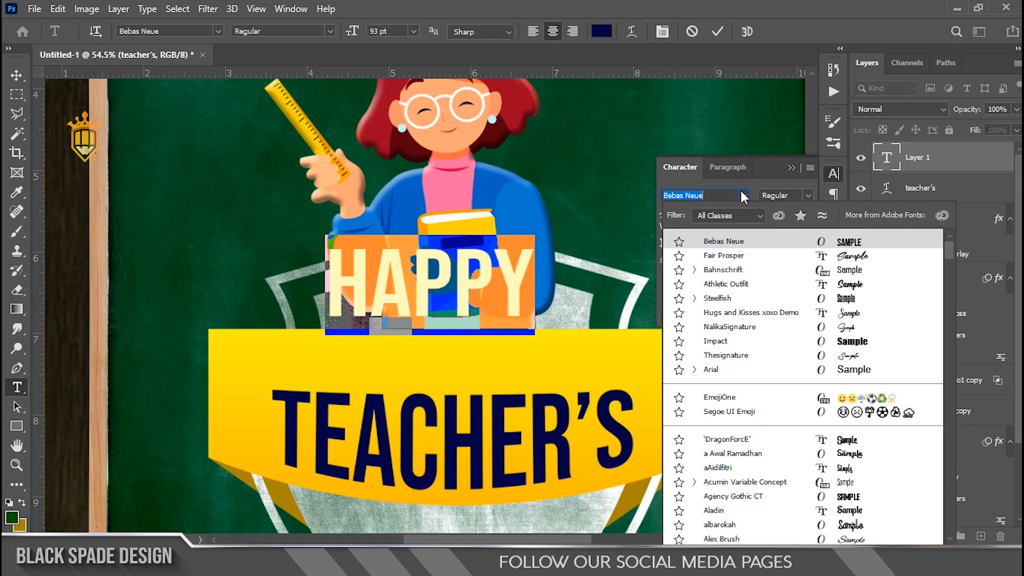
left_click(735, 270)
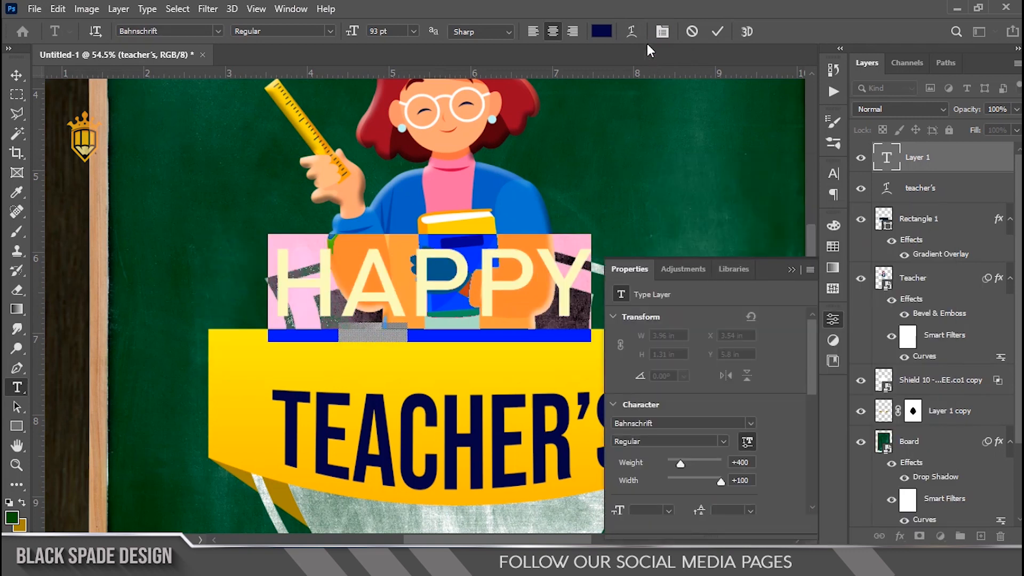
left_click(662, 32)
left_click_drag(668, 218, 616, 216)
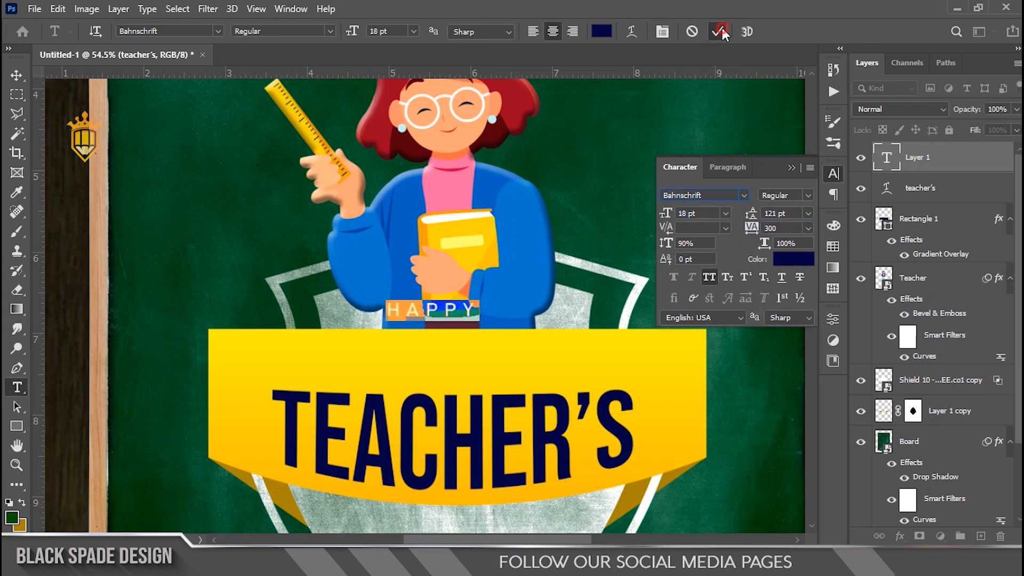
Centre the "HAPPY" text on the banner above "TEACHER'S" and scale it up to about 110%.
key("v")
left_click_drag(447, 314, 518, 355)
scroll(464, 371, "up", 3)
key("ctrl+t")
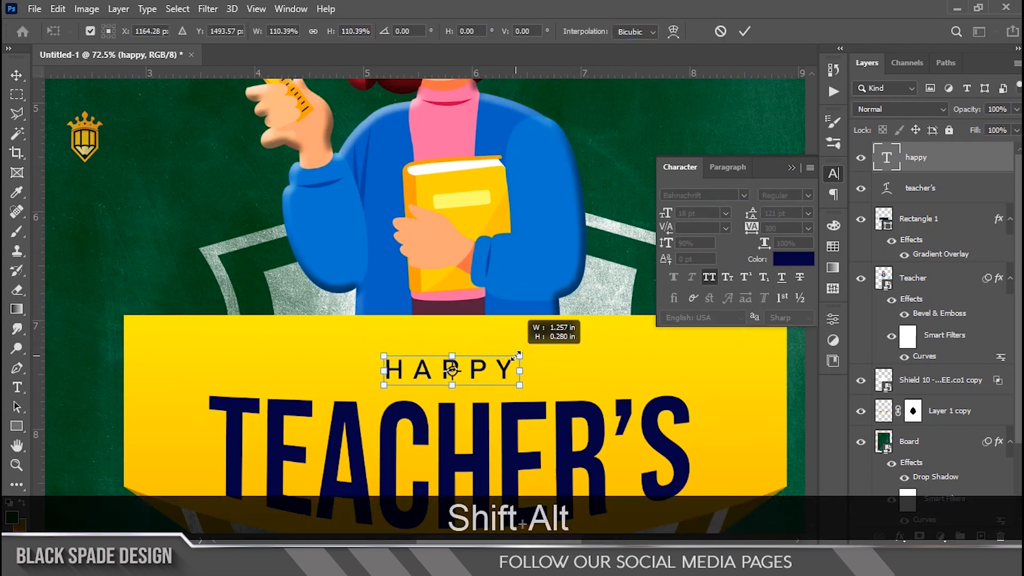
key("Return")
key("Up")
key("Up")
Place the star horizontal line image from the project folder into the poster and scale it to about 26% between "HAPPY" and "TEACHER'S".
key("alt+Tab")
left_click(552, 136)
left_click_drag(581, 182, 466, 365)
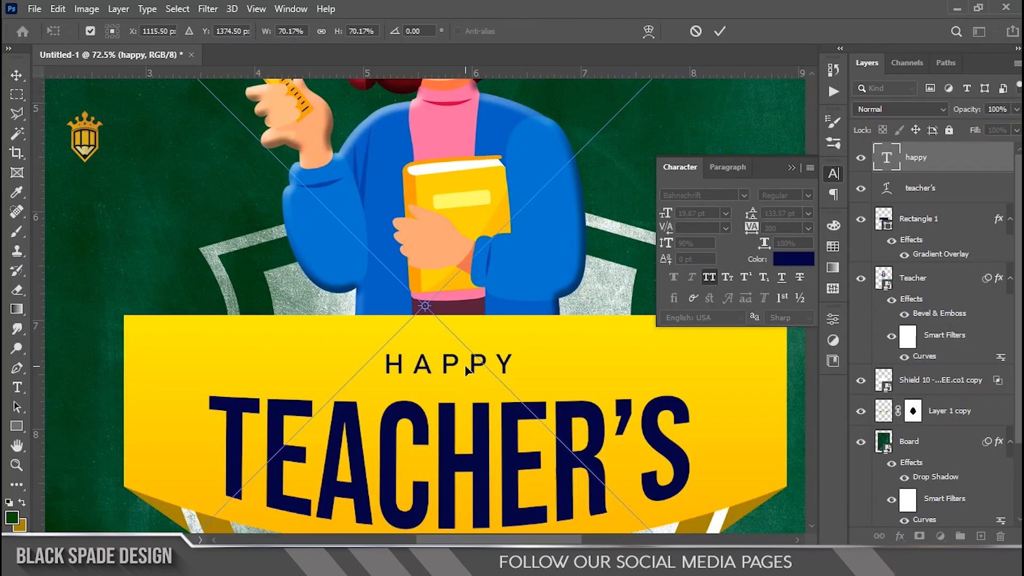
scroll(465, 365, "down", 6)
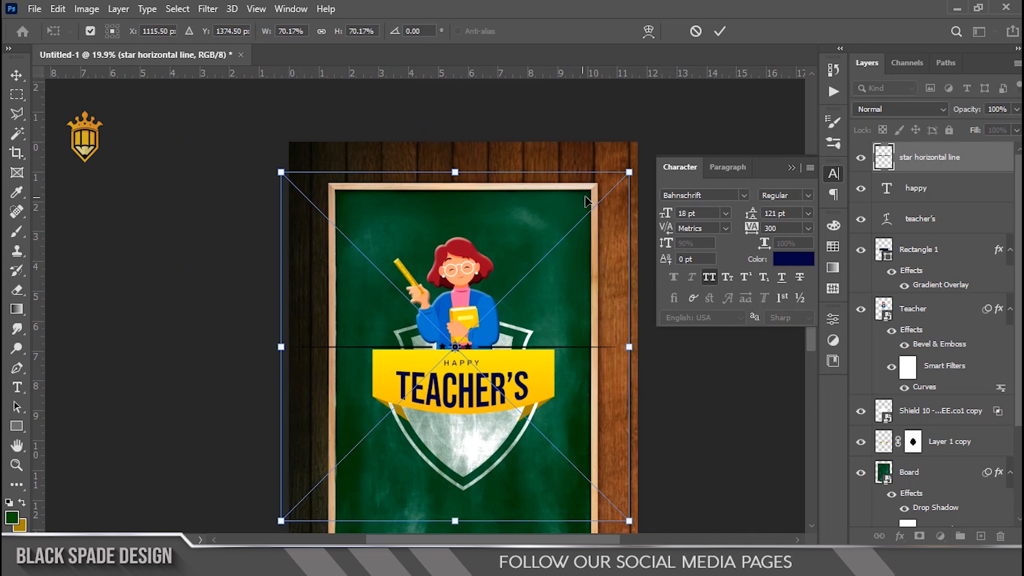
left_click_drag(629, 173, 496, 356)
scroll(478, 352, "up", 7)
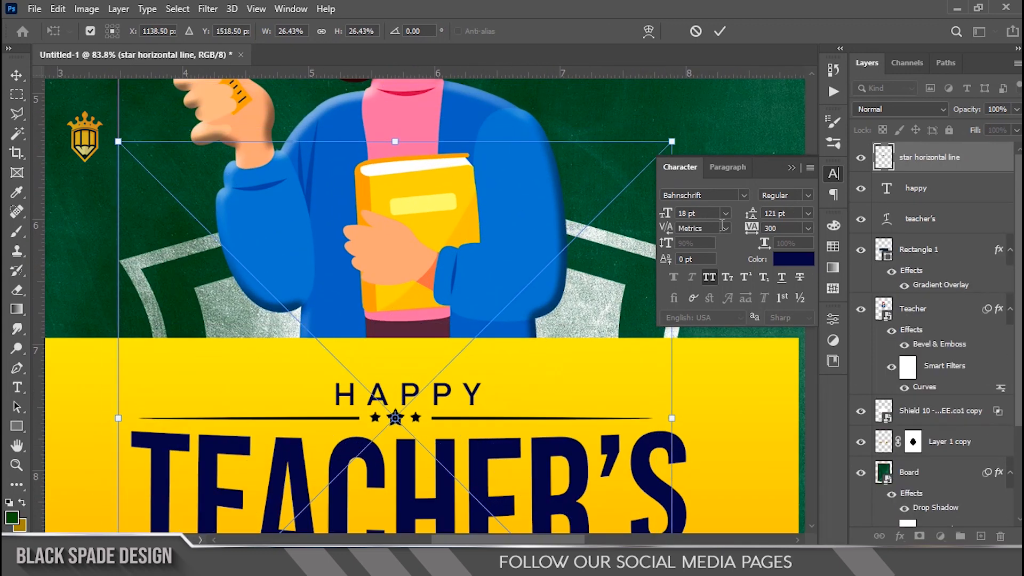
Shrink the star horizontal line to about 19% and centre it just beneath "HAPPY".
left_click(793, 169)
left_click_drag(680, 149, 577, 200)
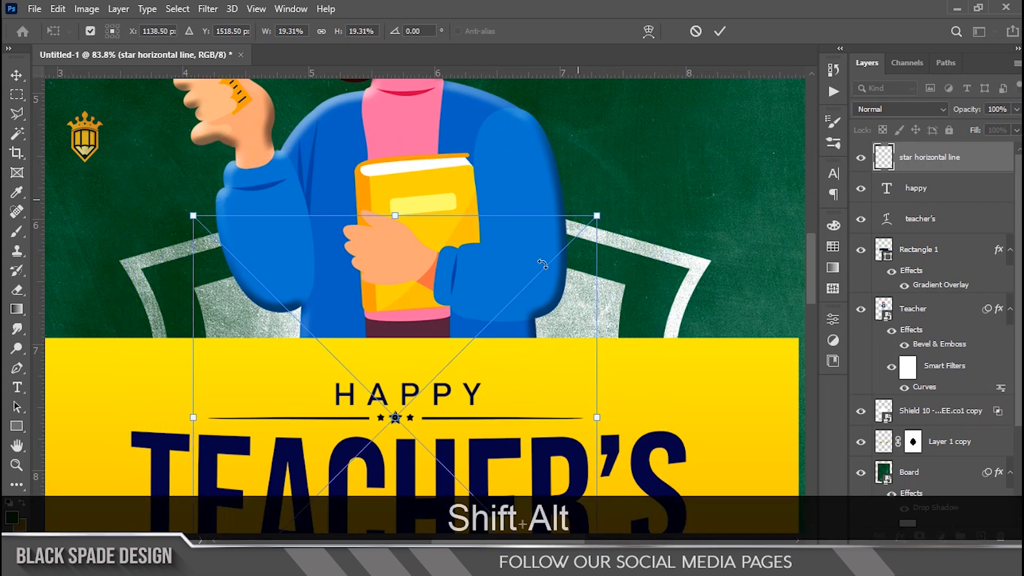
scroll(456, 413, "up", 4)
left_click_drag(439, 414, 517, 337)
left_click_drag(513, 340, 526, 340)
key("Return")
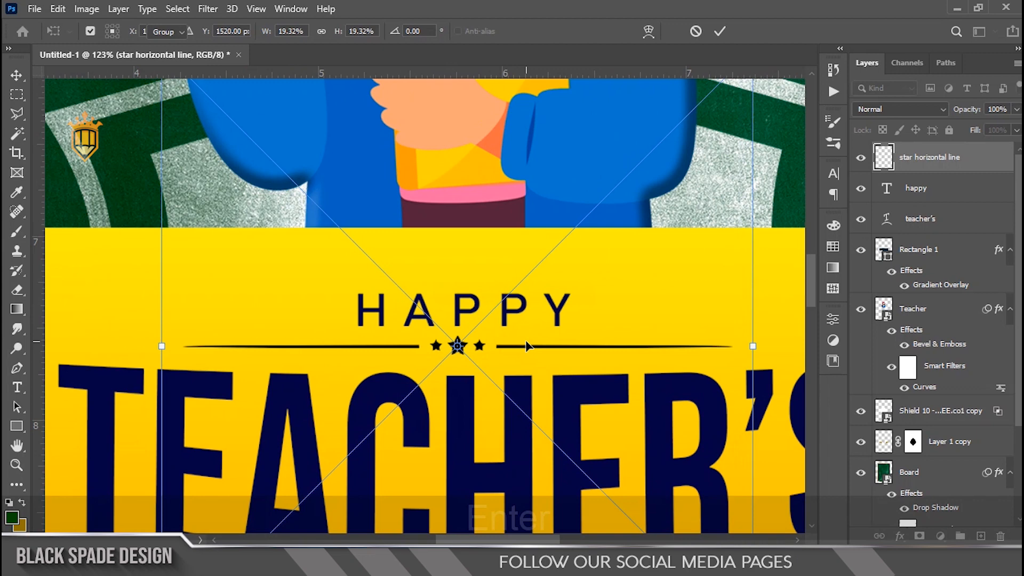
Apply a Color Overlay to the star line in the navy #020241 sampled from the "TEACHER'S" lettering.
scroll(526, 346, "down", 3)
left_click(900, 537)
left_click(863, 365)
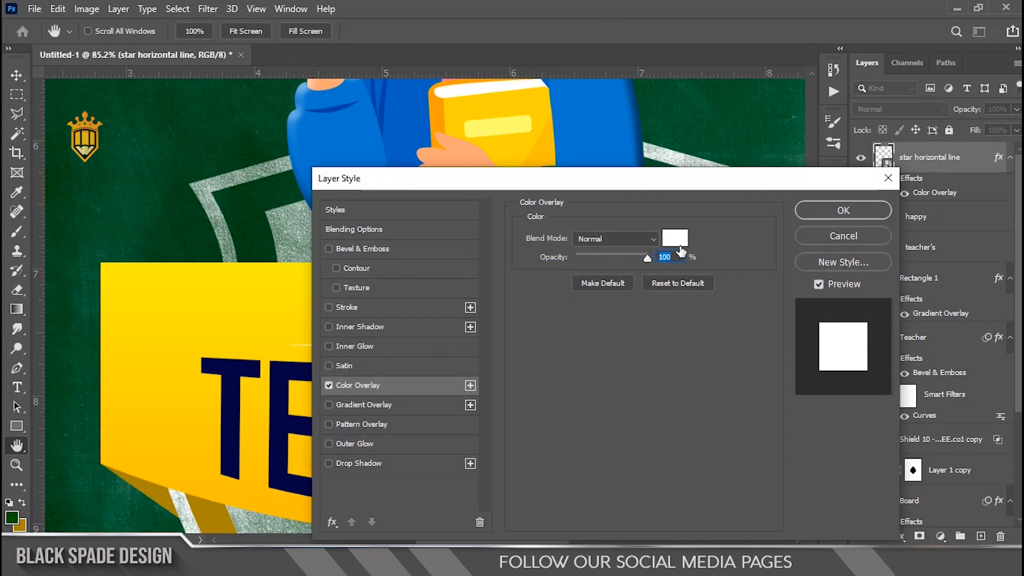
left_click(675, 241)
left_click(233, 369)
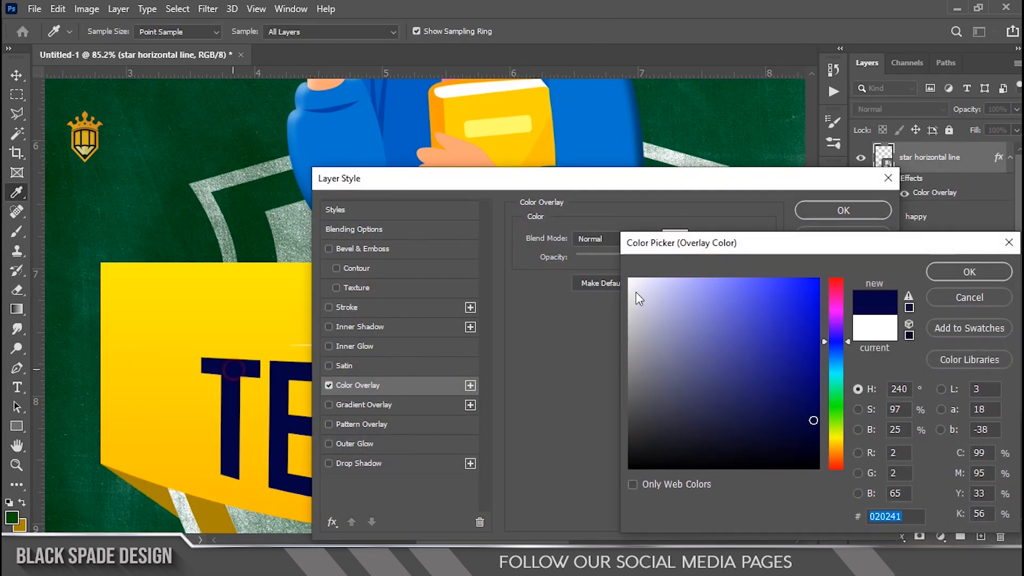
left_click(932, 270)
left_click(860, 210)
Add a new text object reading "Day" on the shield below the banner.
key("v")
scroll(483, 333, "down", 3)
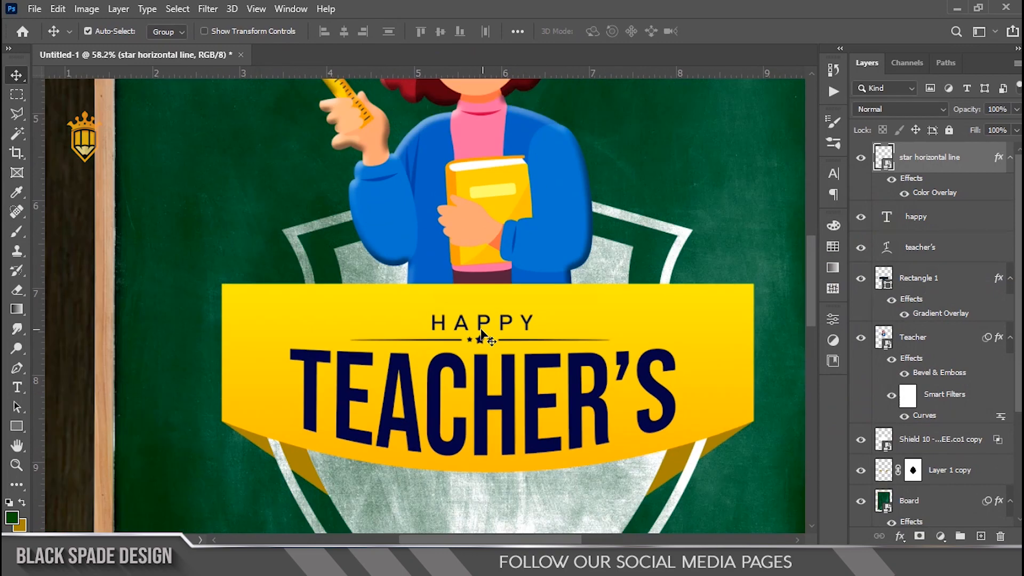
scroll(483, 330, "down", 4)
scroll(494, 379, "up", 2)
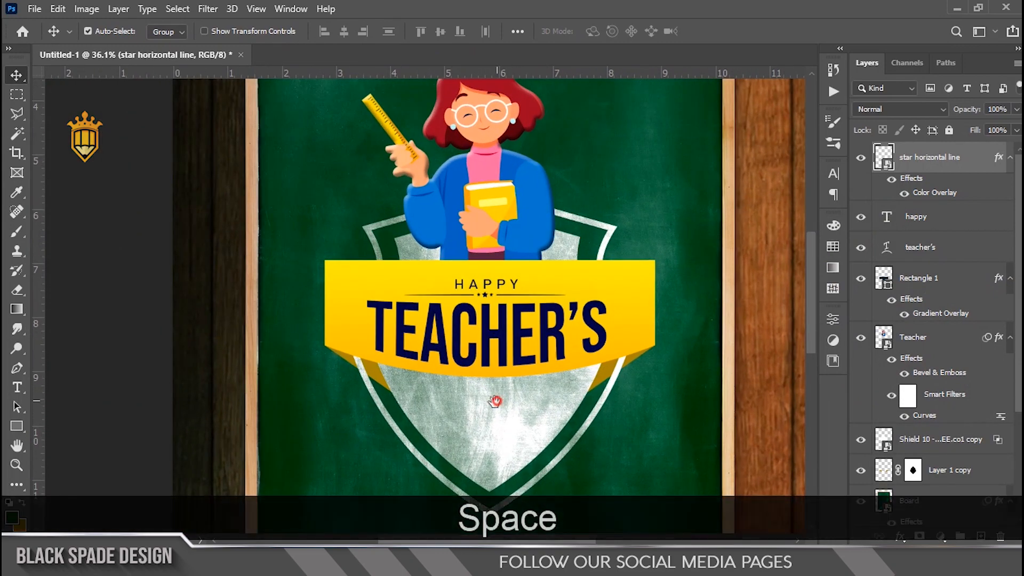
left_click_drag(497, 400, 487, 385)
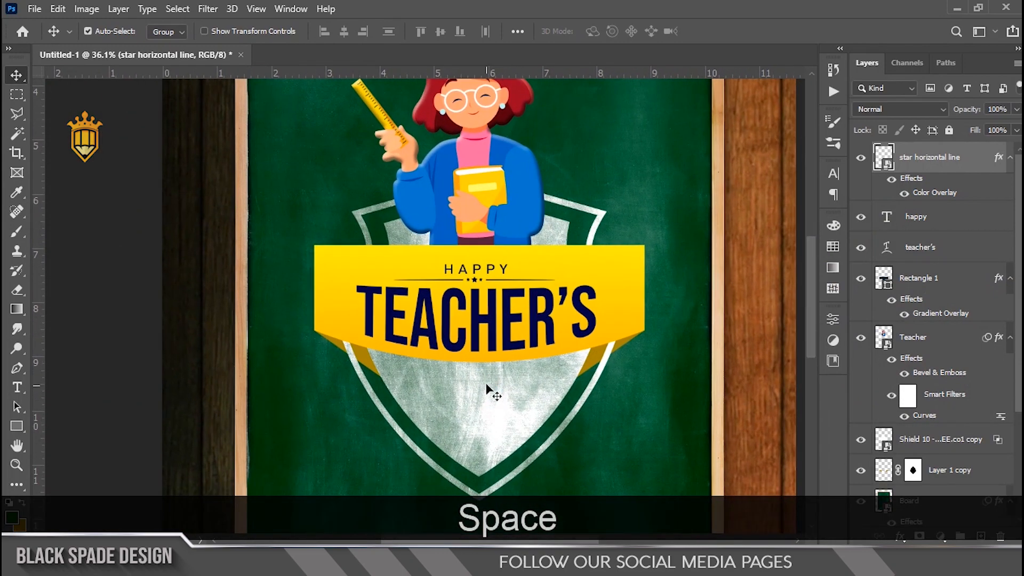
left_click(465, 401)
type("Day")
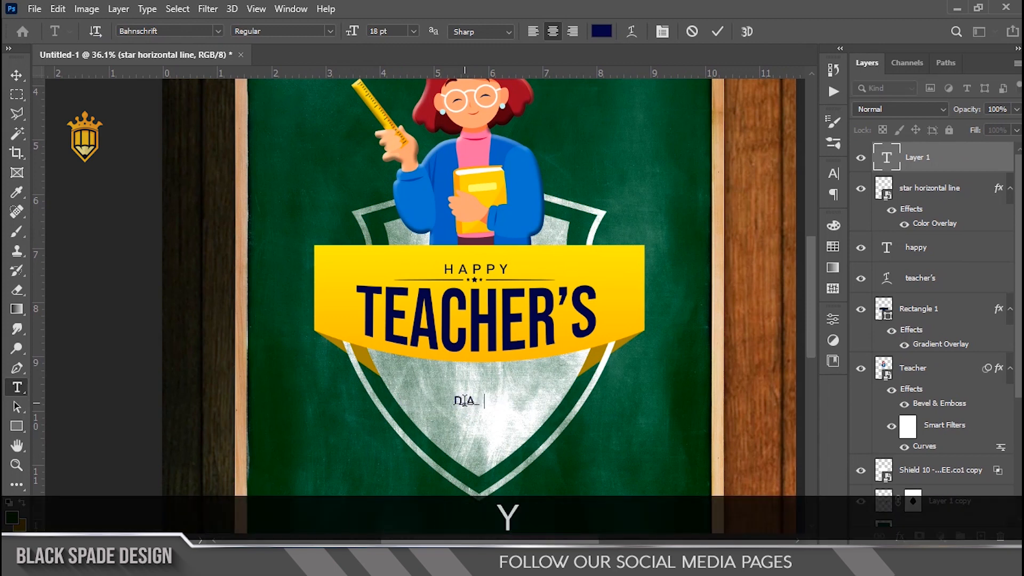
Format the "Day" text in Fair Prosper Regular at 99 pt with tracking 0 and all caps off.
left_click(662, 33)
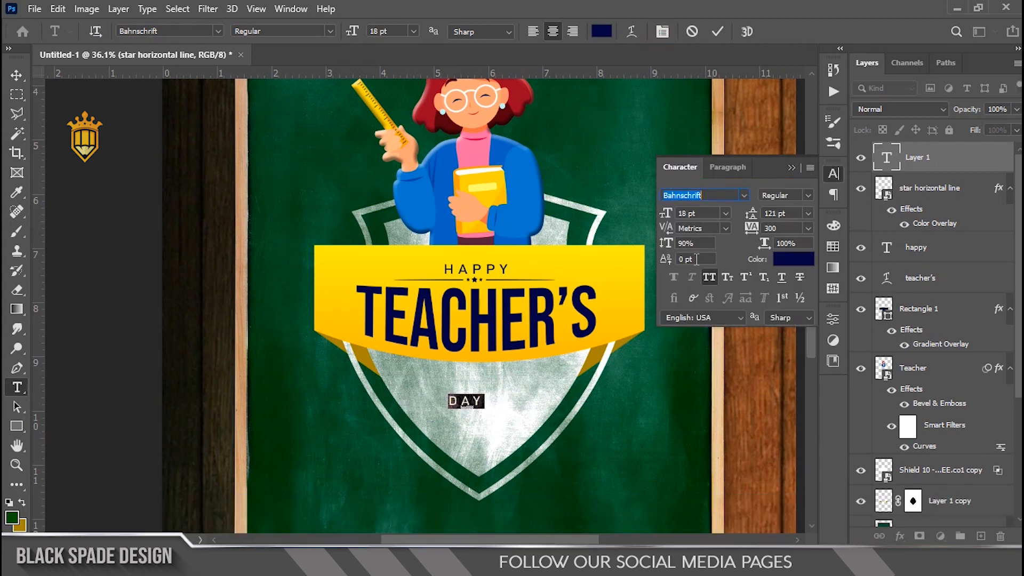
left_click_drag(663, 216, 707, 225)
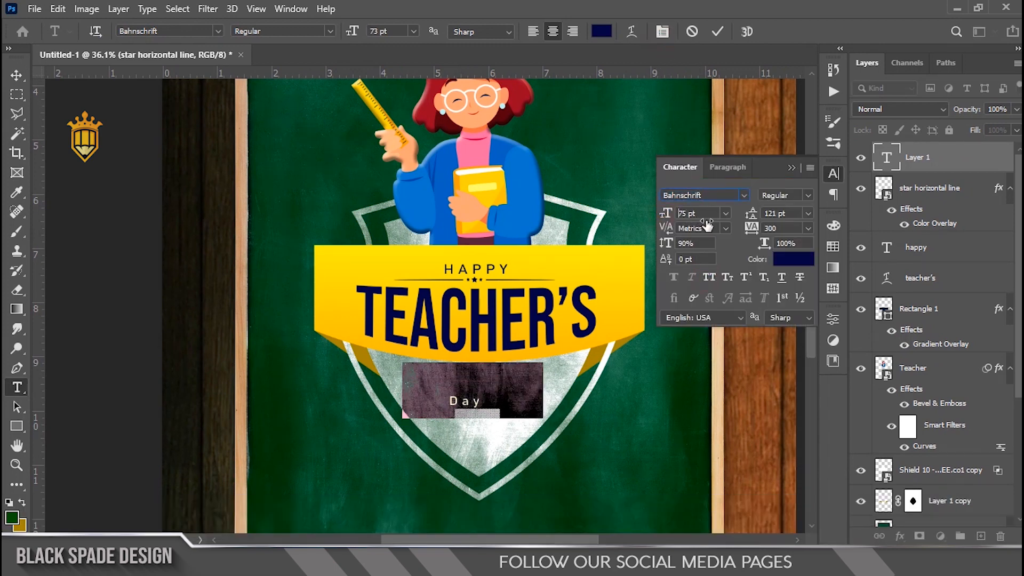
left_click(809, 228)
left_click(784, 323)
left_click(744, 195)
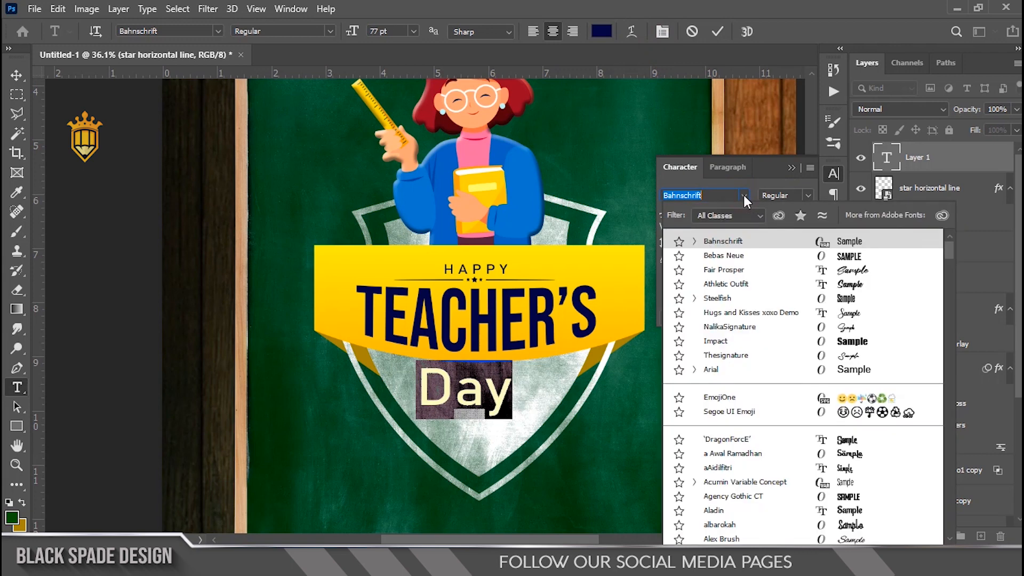
left_click(844, 272)
left_click_drag(666, 214, 684, 215)
left_click(717, 32)
key("v")
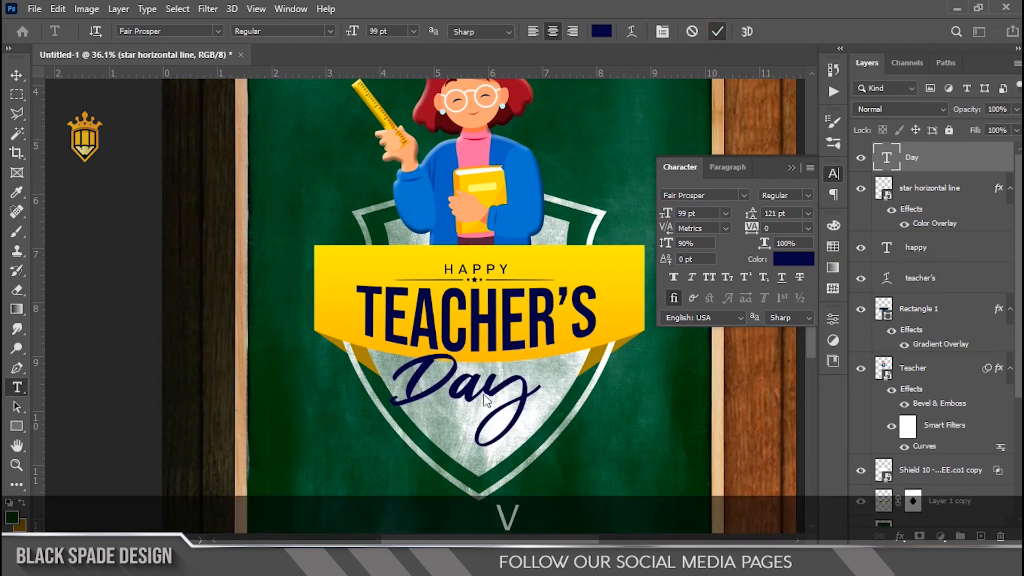
Centre the "Day" text in the lower part of the shield and scale it down to about 91 pt.
scroll(479, 397, "up", 2)
left_click_drag(463, 386, 489, 349)
key("ctrl+t")
left_click_drag(590, 281, 578, 274)
key("Return")
scroll(462, 283, "down", 5)
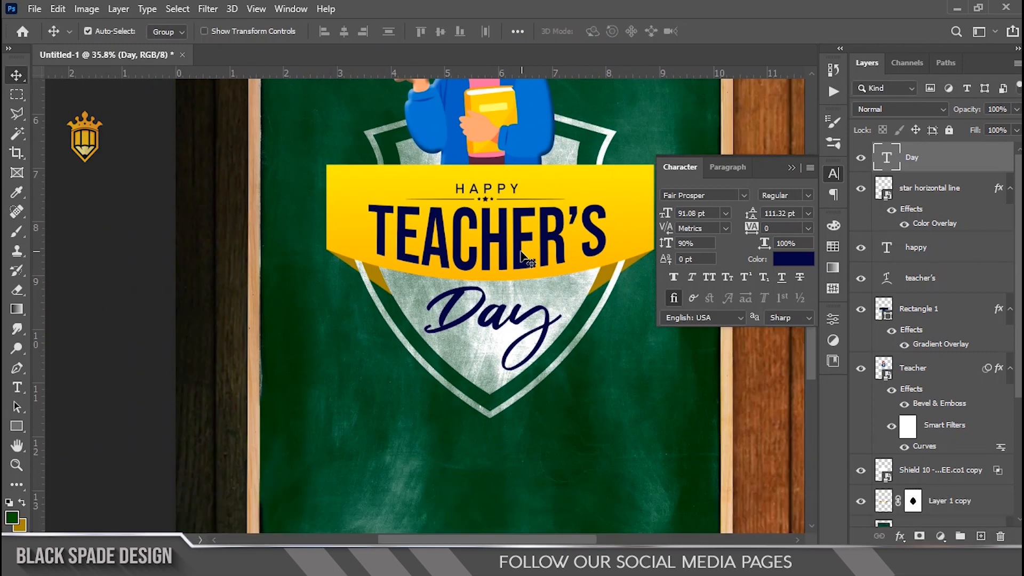
scroll(458, 280, "up", 2)
key("space")
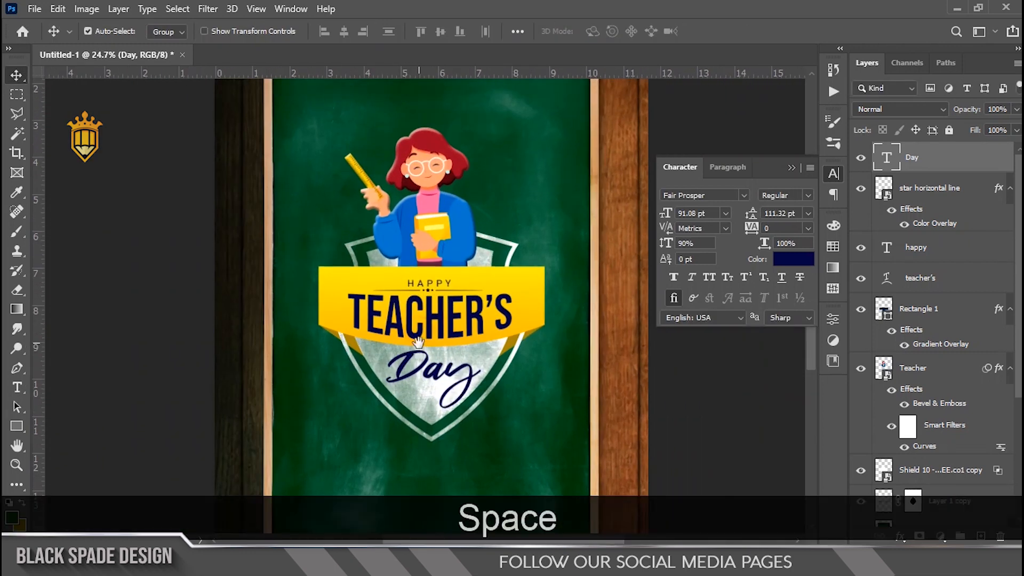
Open the Elements image from the project folder as a separate document.
left_click(346, 513)
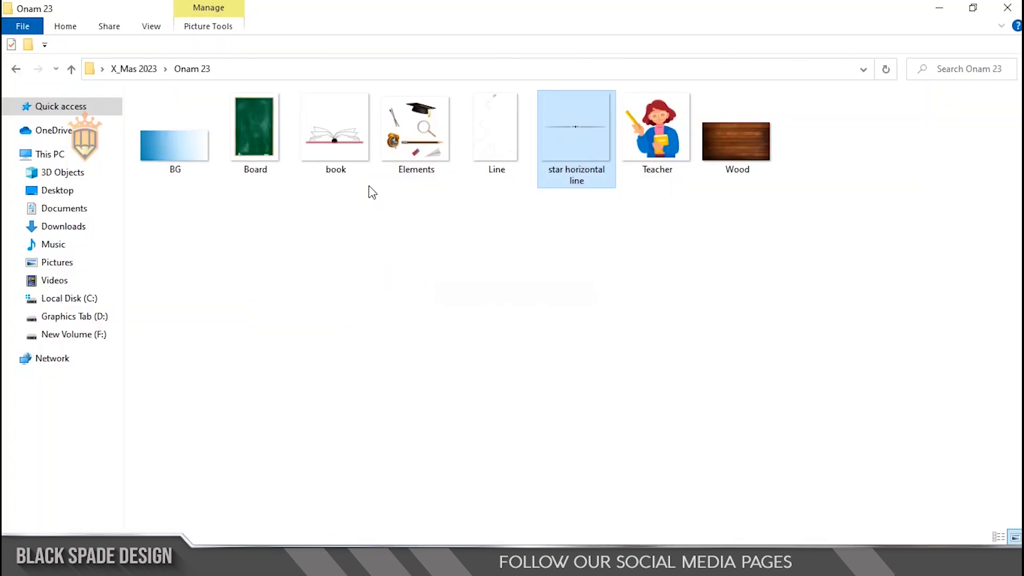
left_click_drag(427, 138, 581, 53)
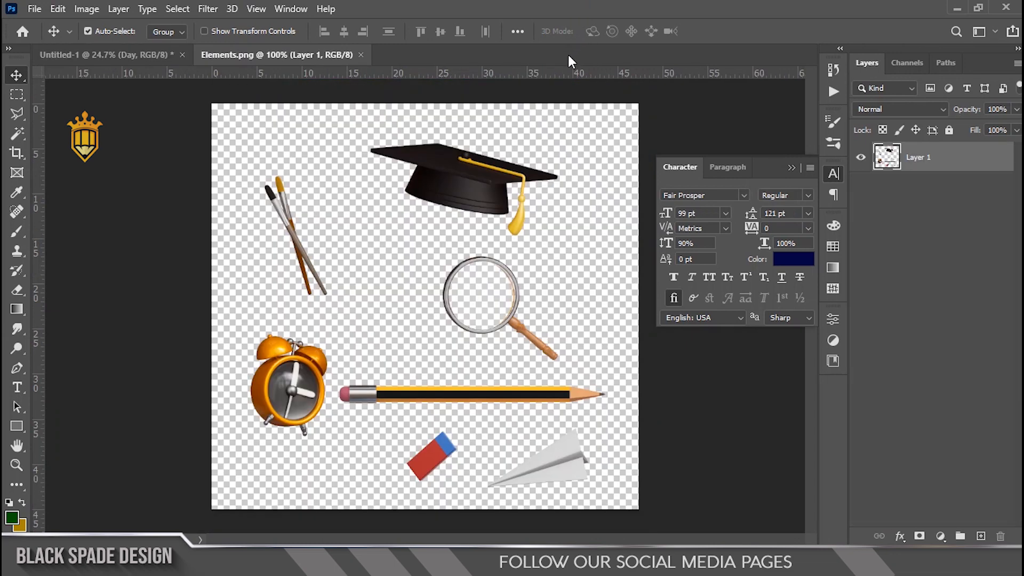
scroll(479, 205, "up", 6)
key("space")
left_click_drag(471, 176, 426, 217)
Select the graduation cap with the Lasso tool and separate it onto its own layer.
right_click(17, 113)
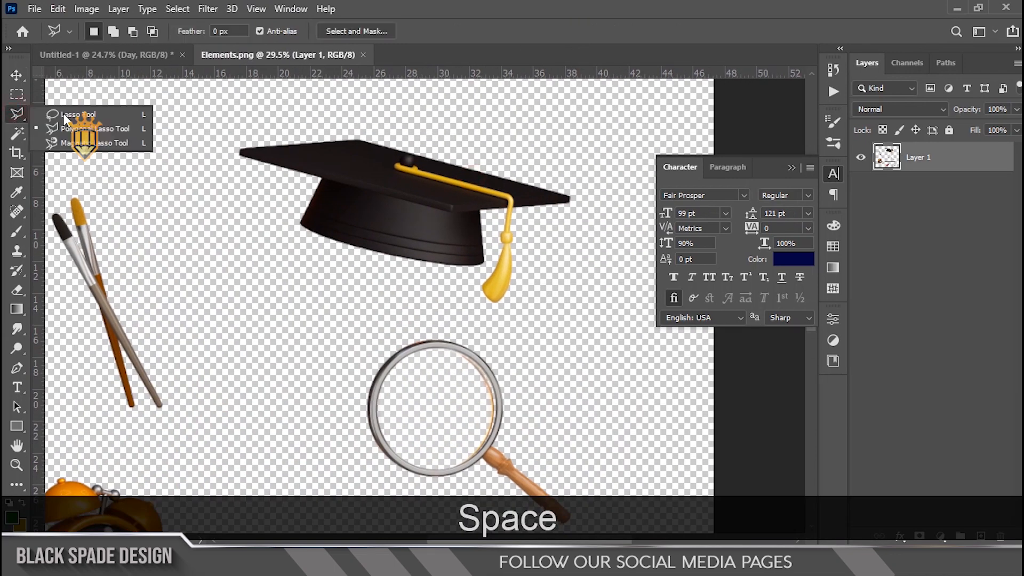
left_click(69, 115)
right_click(378, 229)
left_click(449, 327)
key("v")
Bring the graduation cap into the poster, scale it to about 36% and rest it on the banner's upper right corner.
left_click_drag(425, 229, 460, 285)
left_click_drag(551, 282, 587, 283)
key("ctrl+t")
left_click_drag(557, 234, 527, 245)
left_click_drag(482, 279, 515, 297)
left_click_drag(558, 263, 534, 262)
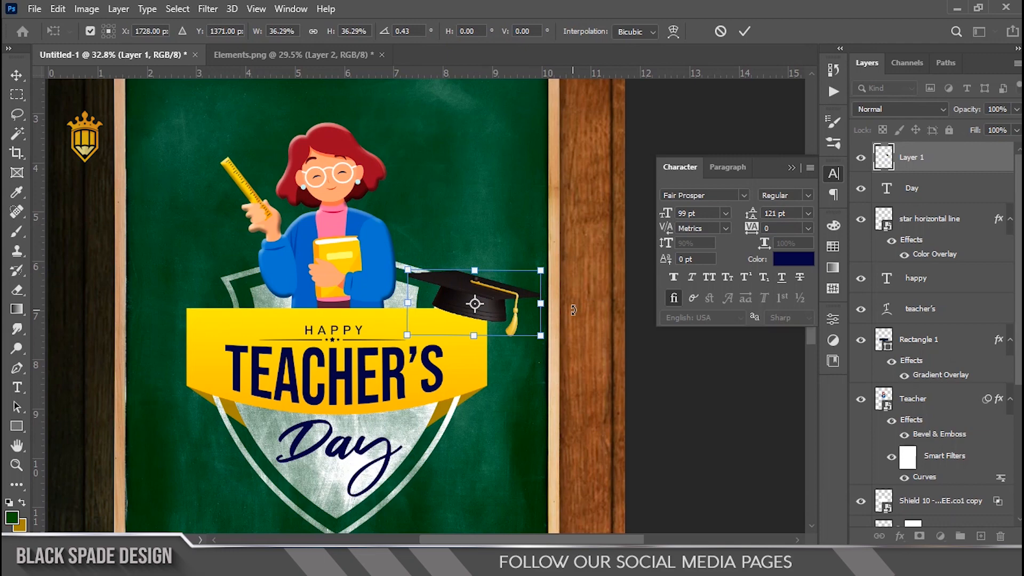
key("Return")
scroll(464, 302, "up", 3)
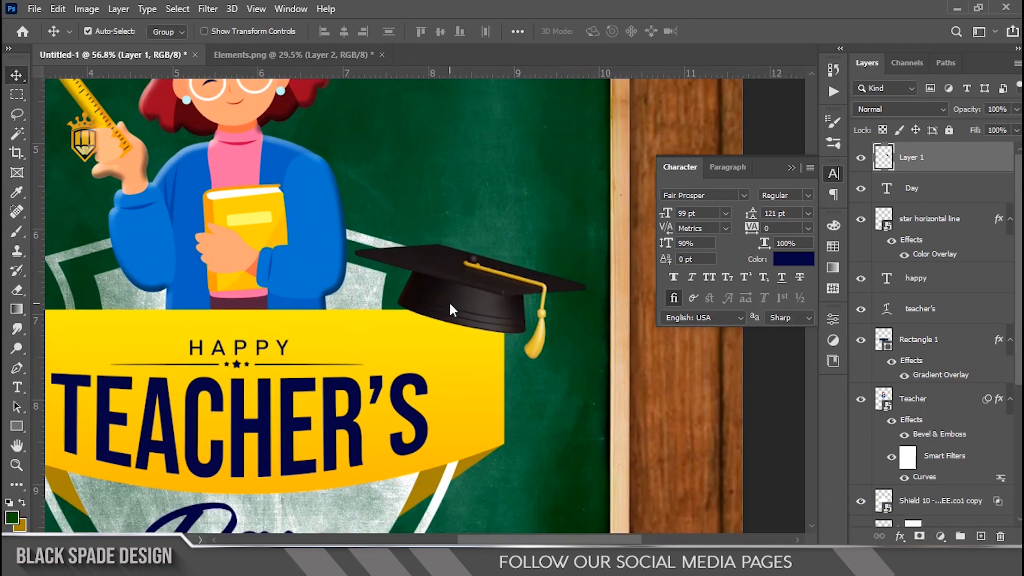
scroll(448, 301, "down", 3)
Return to Elements.png, lasso the paintbrushes and separate them onto their own layer.
left_click(320, 55)
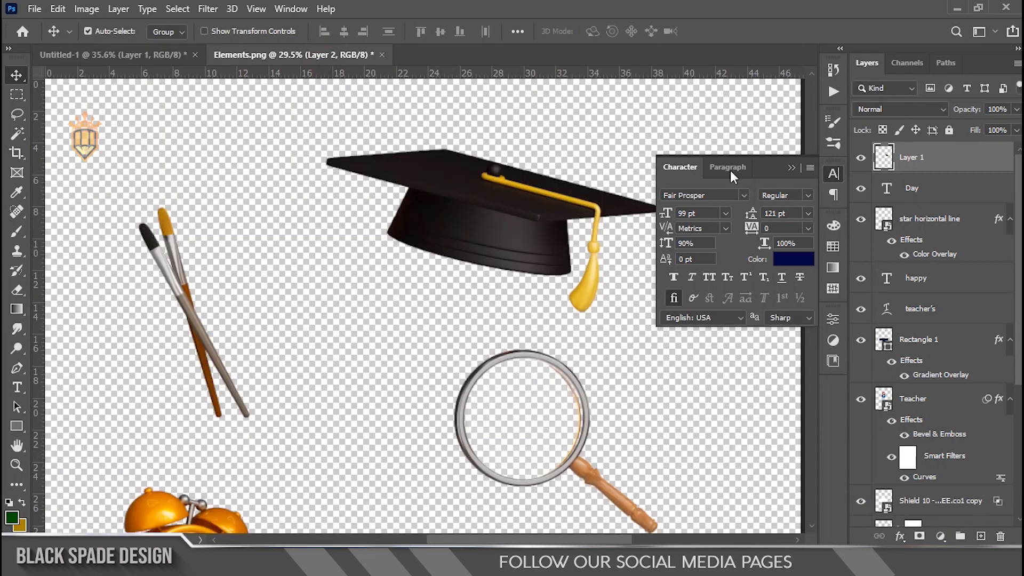
scroll(455, 231, "down", 3)
left_click(45, 117)
left_click(16, 114)
mouse_move(230, 219)
left_mouse_down()
mouse_move(322, 153)
mouse_move(288, 304)
left_mouse_up()
right_click(324, 262)
left_click(365, 377)
Lasso the alarm clock on Layer 1 and separate it onto its own layer.
left_click(930, 217)
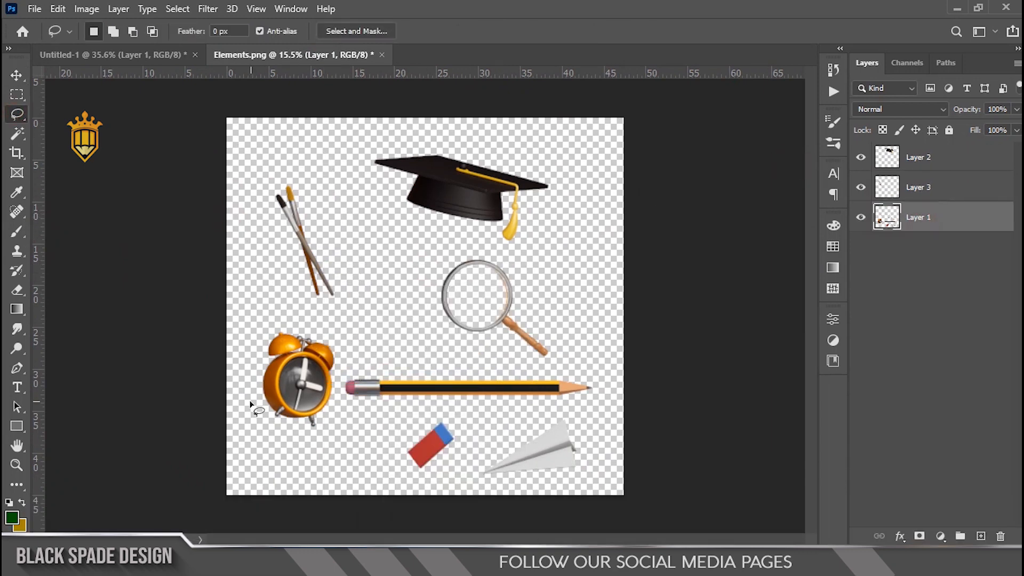
left_click_drag(347, 367, 246, 406)
right_click(320, 344)
left_click(363, 216)
Lasso the pencil on Layer 1 and separate it onto its own layer.
left_click(929, 247)
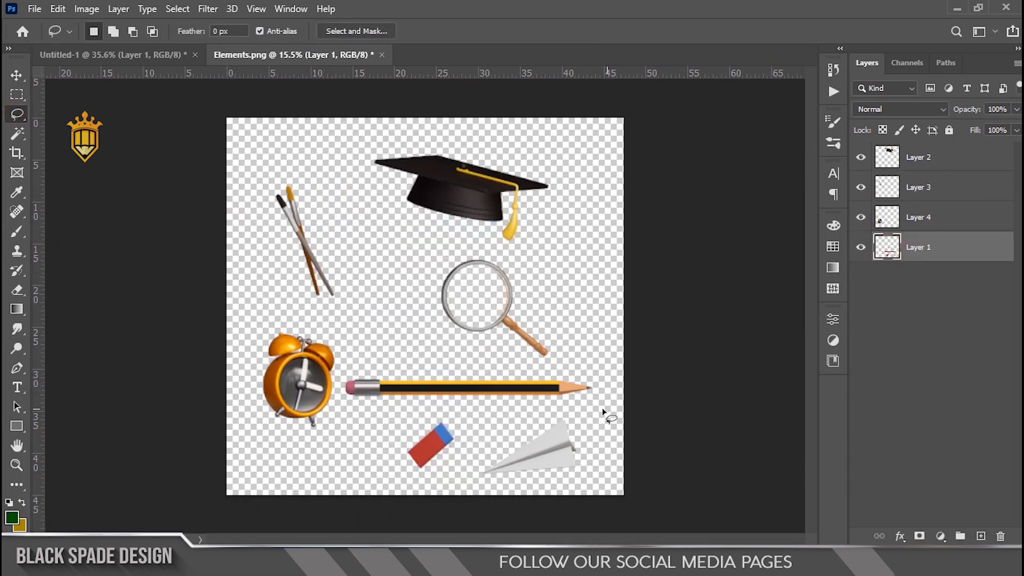
left_click_drag(528, 367, 533, 376)
right_click(533, 376)
left_click(560, 216)
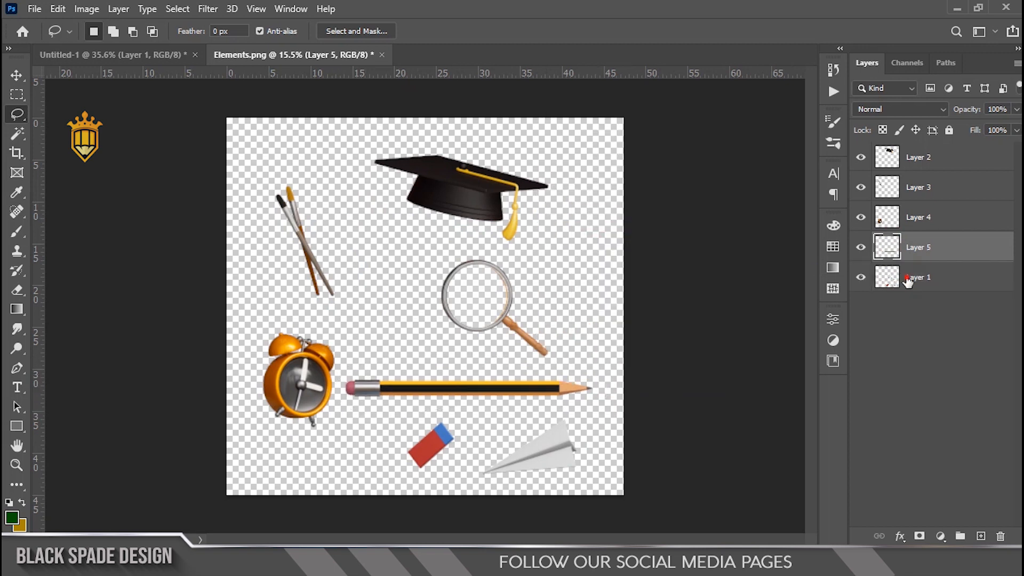
Separate the paper plane and the eraser from Layer 1 onto individual layers.
left_click(930, 277)
right_click(648, 462)
left_click(622, 287)
left_click(930, 307)
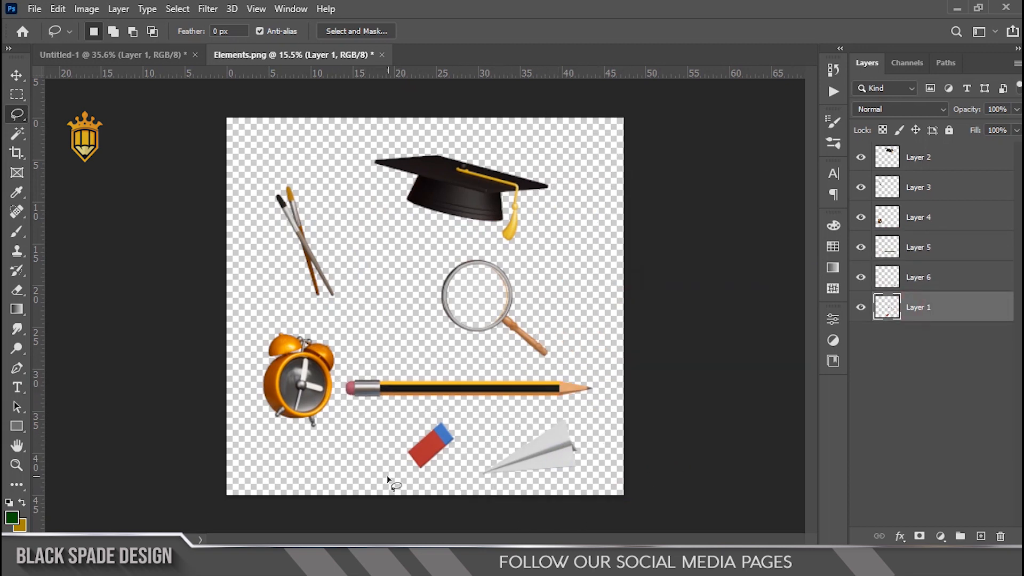
right_click(406, 458)
left_click(528, 273)
Bring the alarm clock into the poster, scale it down and place it at the shield's lower left.
key("v")
mouse_move(299, 378)
left_mouse_down()
mouse_move(197, 75)
mouse_move(257, 409)
left_mouse_up()
scroll(256, 321, "down", 2)
key("ctrl+t")
left_click_drag(315, 308, 293, 286)
left_click_drag(247, 240, 239, 358)
left_click_drag(302, 389, 250, 355)
scroll(270, 361, "up", 3)
key("Return")
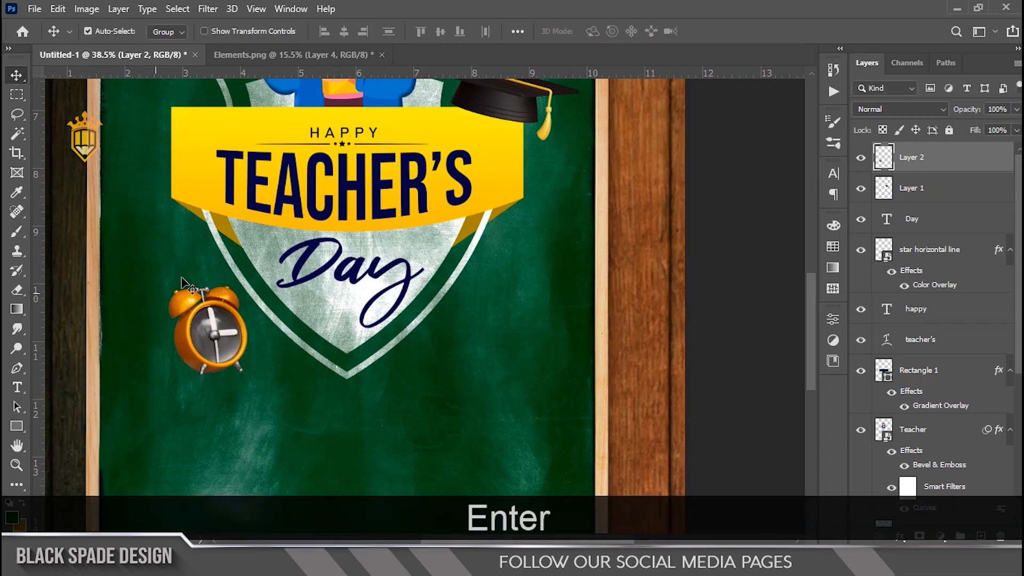
Bring the paintbrushes from Elements.png into the poster.
scroll(416, 399, "down", 3)
scroll(410, 391, "up", 2)
left_click_drag(406, 392, 399, 319)
left_click(352, 55)
right_click(306, 239)
left_click(315, 245)
mouse_move(309, 243)
left_mouse_down()
mouse_move(139, 68)
mouse_move(405, 130)
mouse_move(508, 172)
mouse_move(479, 262)
left_mouse_up()
Scale the paintbrushes to about 39%, rotate them about -21° and place them above the graduation cap.
scroll(508, 171, "up", 4)
key("ctrl+t")
left_click_drag(521, 137, 482, 213)
mouse_move(503, 262)
left_mouse_down()
mouse_move(508, 245)
mouse_move(480, 270)
left_mouse_up()
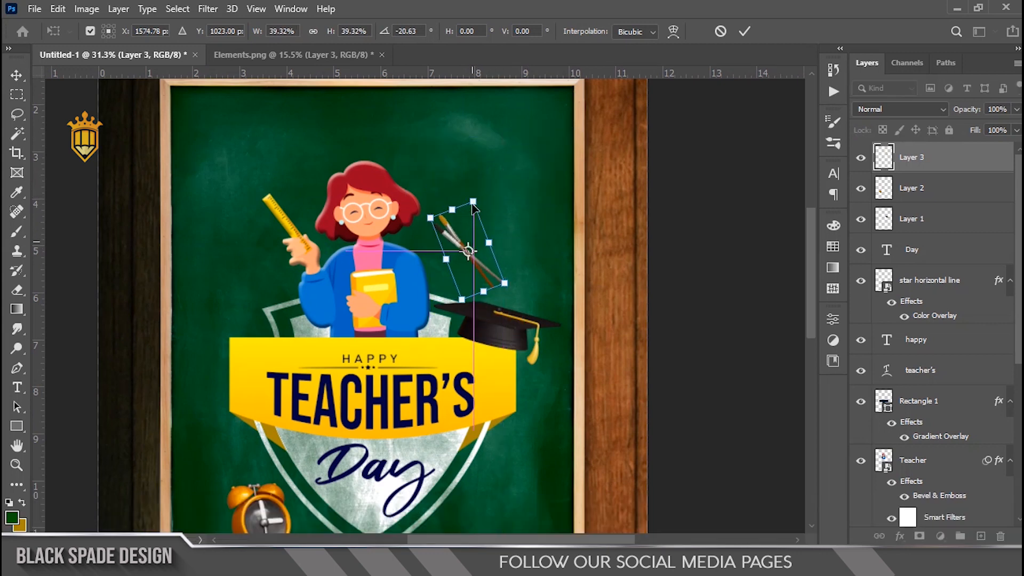
key("Return")
Bring the paper plane from Elements.png into the poster.
left_click(293, 54)
scroll(578, 454, "up", 1)
key("space")
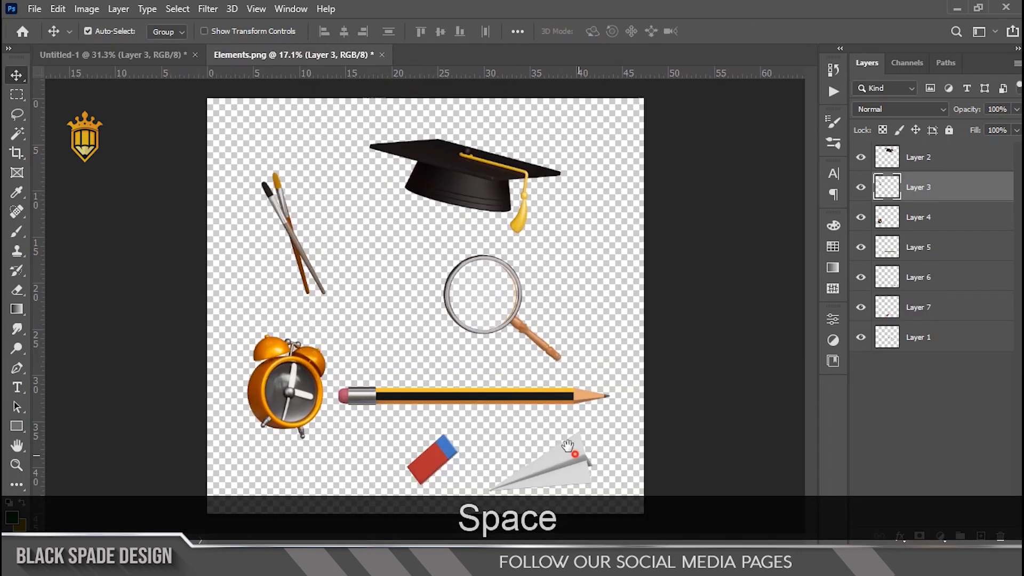
left_click_drag(578, 475, 511, 499)
key("space")
left_click_drag(513, 503, 491, 324)
Scale down and rotate the paper plane, placing it below the shield's right side.
scroll(491, 324, "down", 5)
key("ctrl+t")
left_click_drag(549, 277, 489, 356)
left_click_drag(515, 392, 490, 418)
left_click_drag(505, 353, 495, 356)
scroll(490, 361, "up", 6)
key("space")
left_click_drag(508, 313, 558, 246)
Duplicate the paper plane to the teacher's left side, rotating the copy about -84° and scaling it to about 86%.
left_click_drag(517, 306, 373, 170)
key("Return")
scroll(501, 324, "down", 4)
key("space")
key("ctrl+t")
left_click_drag(387, 222, 379, 139)
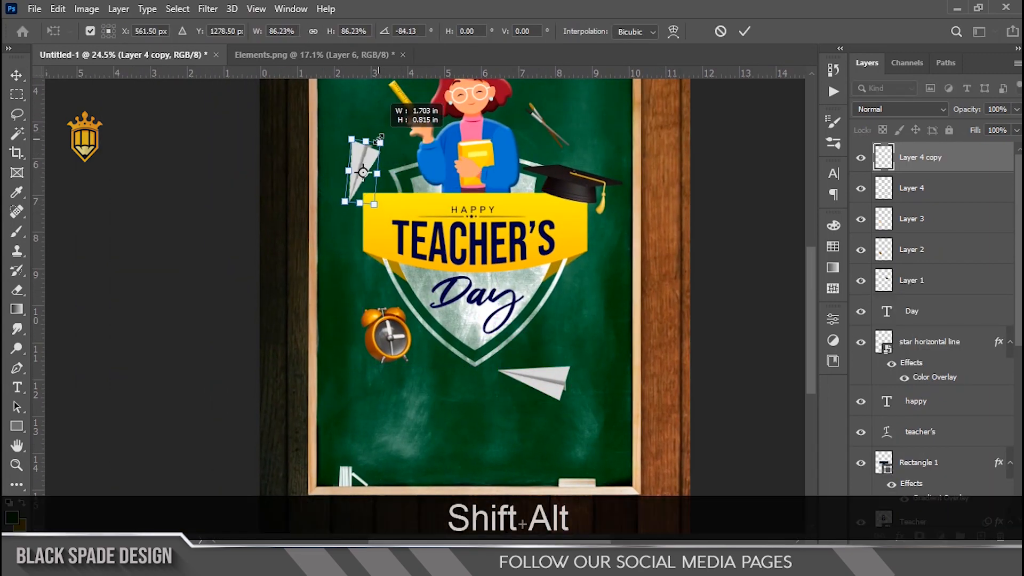
key("Return")
Rotate the duplicated paper plane slightly clockwise beside the teacher.
scroll(357, 160, "up", 4)
key("ctrl+t")
left_click_drag(435, 235, 434, 255)
key("Return")
scroll(427, 251, "down", 3)
Bring the pencil from Elements.png into the poster.
left_click(318, 55)
scroll(460, 226, "down", 3)
scroll(465, 320, "up", 2)
key("space")
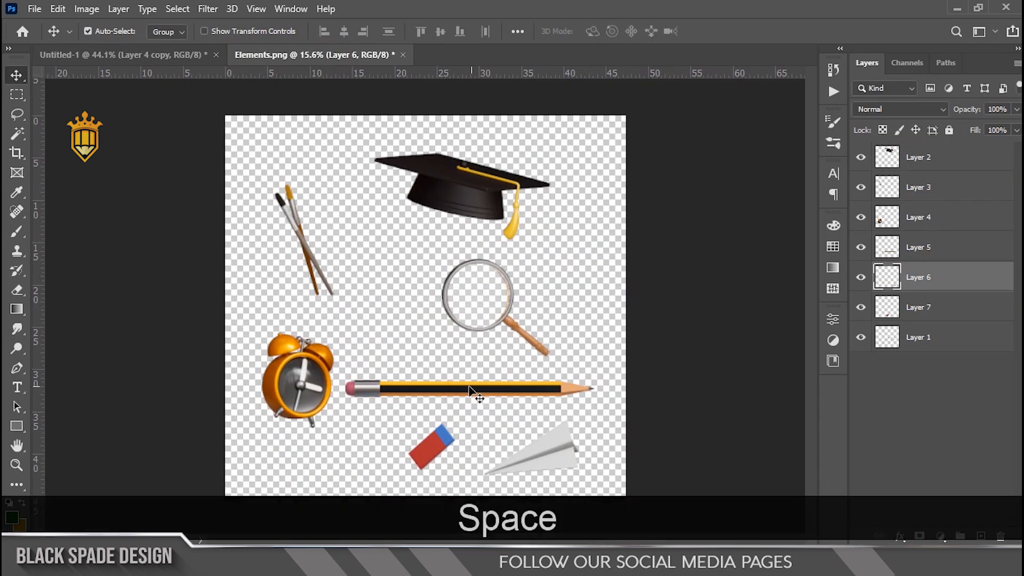
left_click(468, 390)
mouse_move(468, 390)
left_mouse_down()
mouse_move(176, 67)
mouse_move(551, 380)
left_mouse_up()
key("space")
left_click_drag(571, 430, 457, 300)
Rotate the pencil to about 107°, scale it to about 27% and place it right of the shield below the cap.
key("ctrl+t")
scroll(467, 305, "down", 3)
mouse_move(690, 322)
left_mouse_down("shift")
mouse_move(502, 424)
mouse_move(374, 421)
mouse_move(374, 403)
left_mouse_up("shift")
scroll(403, 415, "down", 4)
left_click_drag(471, 140, 446, 242, "alt+shift")
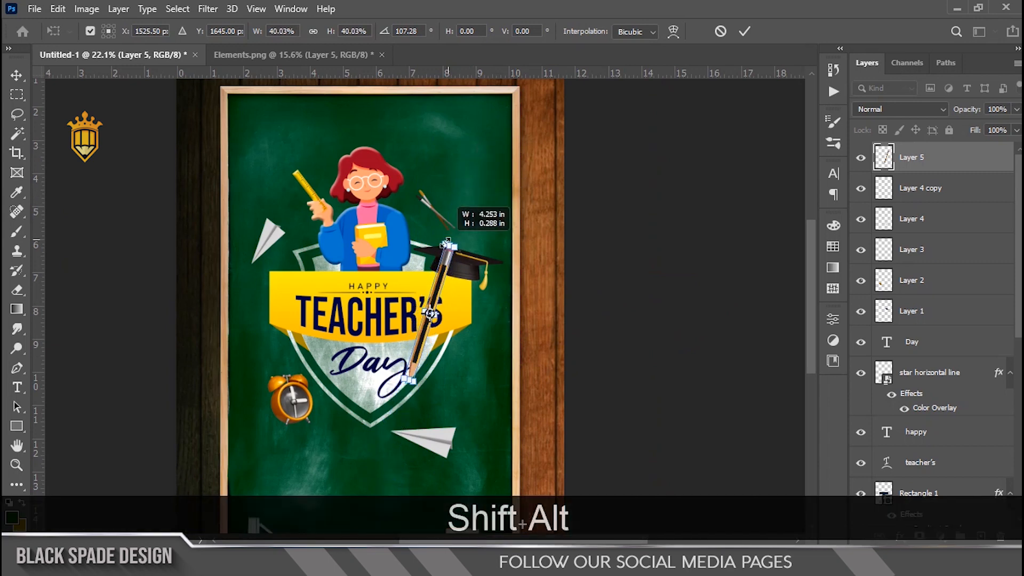
left_click_drag(438, 284, 492, 331)
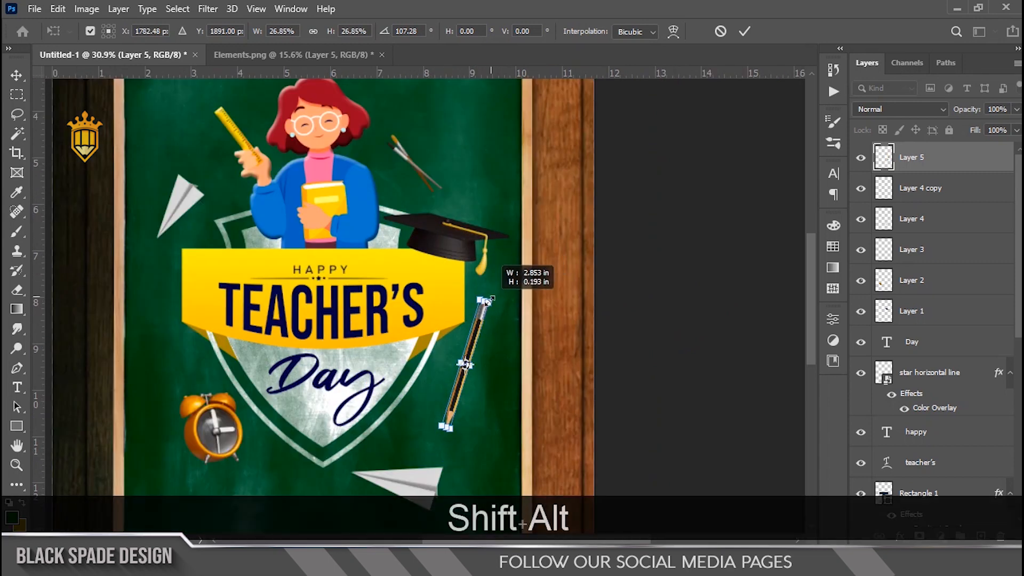
left_click_drag(474, 336, 485, 326)
key("Return")
scroll(455, 359, "up", 1)
left_click_drag(455, 358, 453, 300)
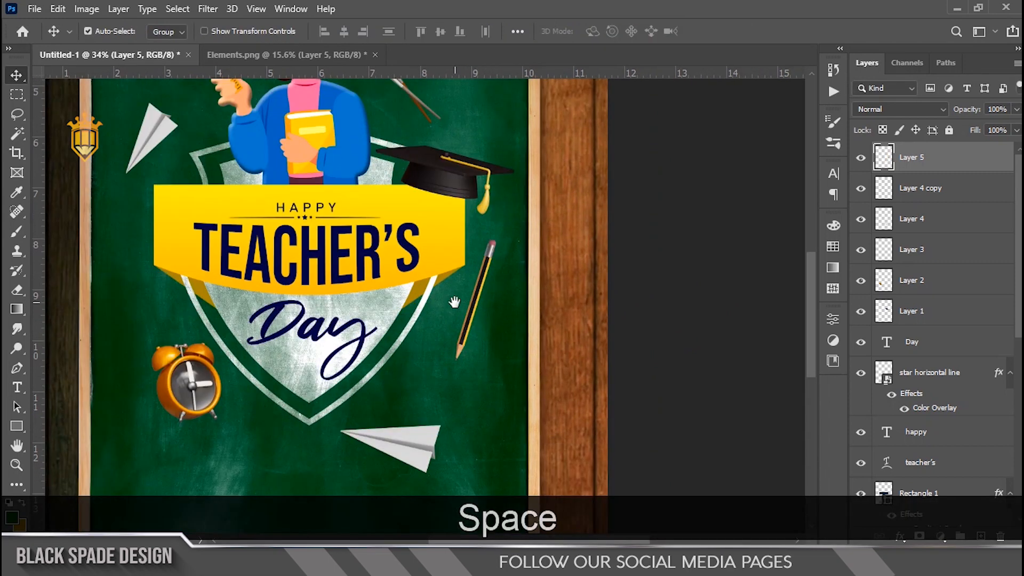
Bring the magnifying glass from Elements.png into the poster, scale it to about 45.6% and place it over the shield's lower right edge.
left_click(294, 56)
right_click(533, 336)
left_click(552, 338)
left_click_drag(529, 298, 552, 360)
key("ctrl+t")
left_click_drag(612, 286, 549, 340)
left_click_drag(483, 390, 424, 367)
left_click_drag(491, 418, 494, 420)
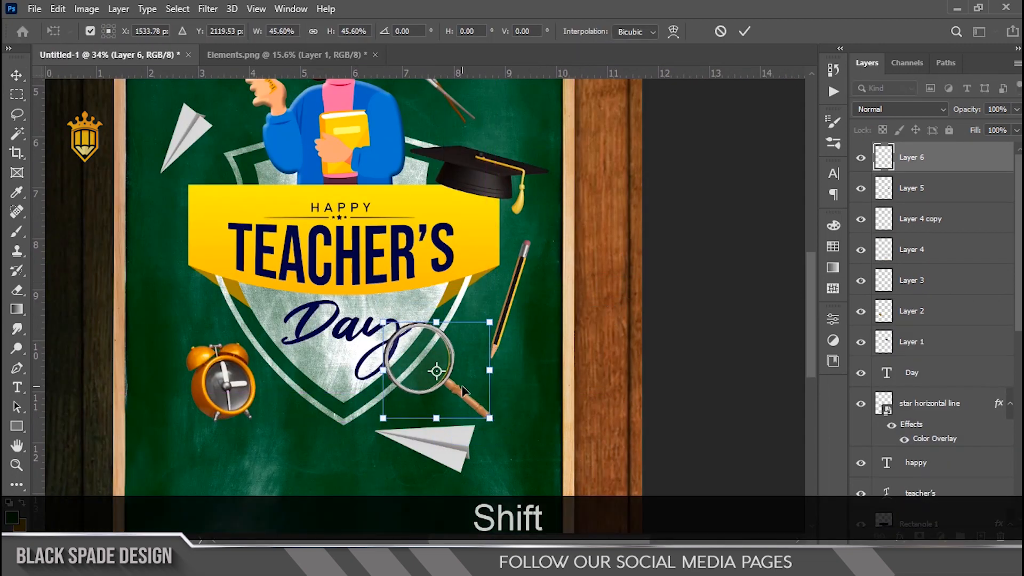
key("Return")
Scale down the paper plane below the shield slightly, keeping it under the magnifying glass.
scroll(449, 405, "up", 2)
left_click_drag(449, 463, 516, 373)
left_click(502, 357, "ctrl")
key("ctrl+t")
key("Return")
scroll(485, 341, "down", 2)
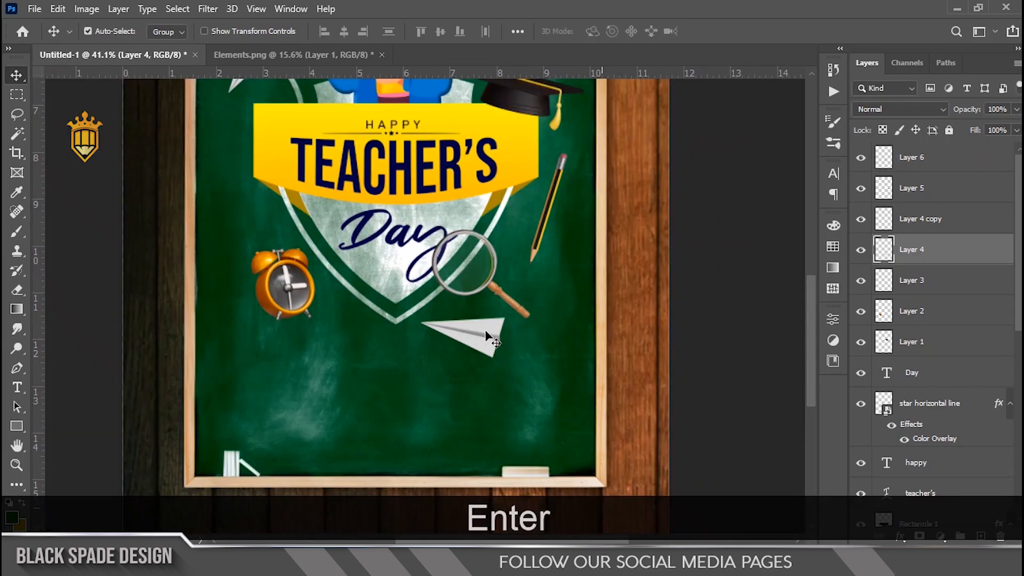
Bring the eraser from Elements.png into the poster, scale it down, rotate it and place it above the alarm clock.
left_click(306, 55)
right_click(439, 443)
left_click(454, 452)
mouse_move(442, 451)
left_mouse_down()
mouse_move(166, 57)
mouse_move(373, 342)
mouse_move(459, 437)
left_mouse_up()
scroll(389, 355, "up", 3)
left_click_drag(457, 427, 380, 369)
key("ctrl+t")
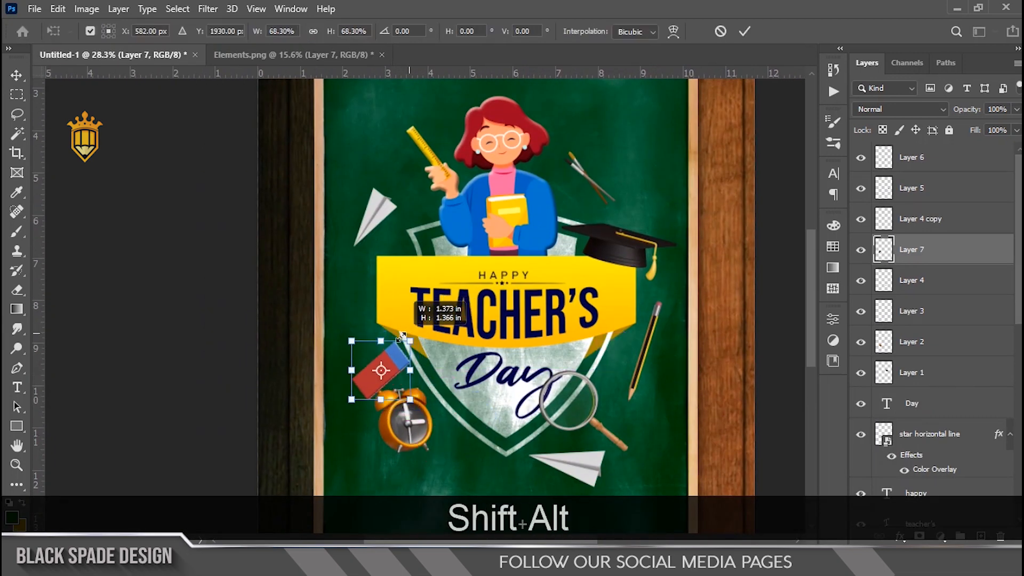
key("Return")
scroll(382, 372, "up", 5)
mouse_move(382, 372)
left_mouse_down()
mouse_move(375, 307)
mouse_move(361, 291)
left_mouse_up()
Duplicate the pencil to the banner's left side, rotate the copy about -165° and scale it down.
scroll(362, 291, "down", 2)
left_click_drag(676, 338, 715, 398)
right_click(757, 368)
left_click(773, 372)
left_click_drag(755, 369, 400, 267)
key("ctrl+t")
left_click_drag(469, 255, 317, 201)
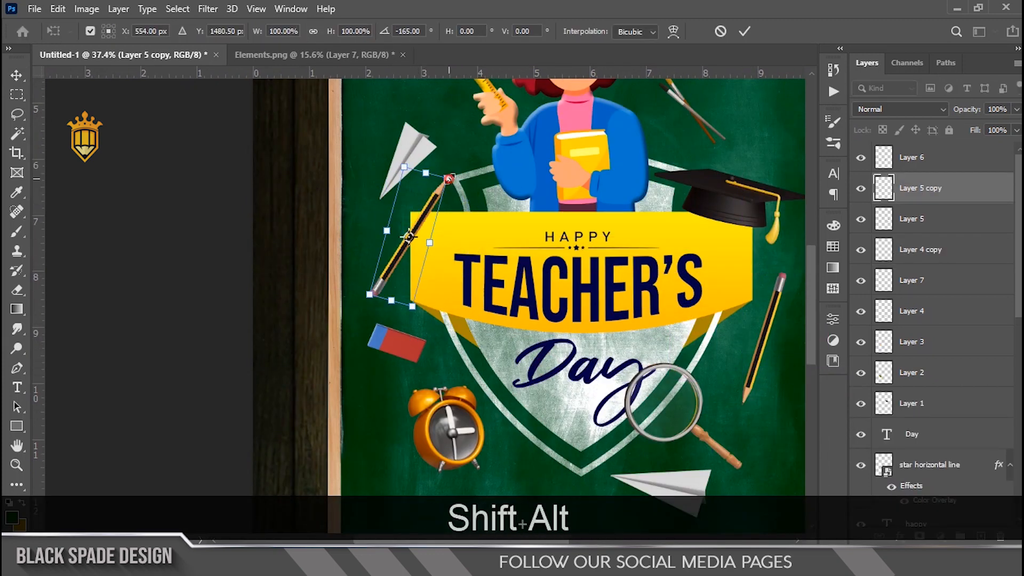
left_click_drag(411, 234, 394, 249)
key("Return")
Place the Line image from the Onam 23 folder, scaled to about 59% and rotated about 38°, with its plane at the teacher's upper right.
scroll(406, 261, "down", 8)
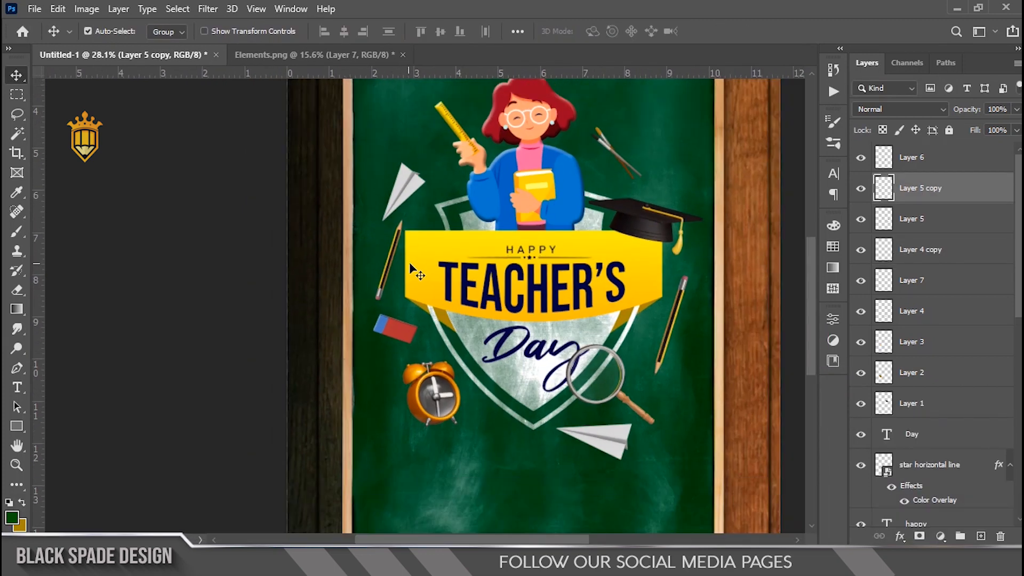
scroll(419, 259, "up", 6)
key("space")
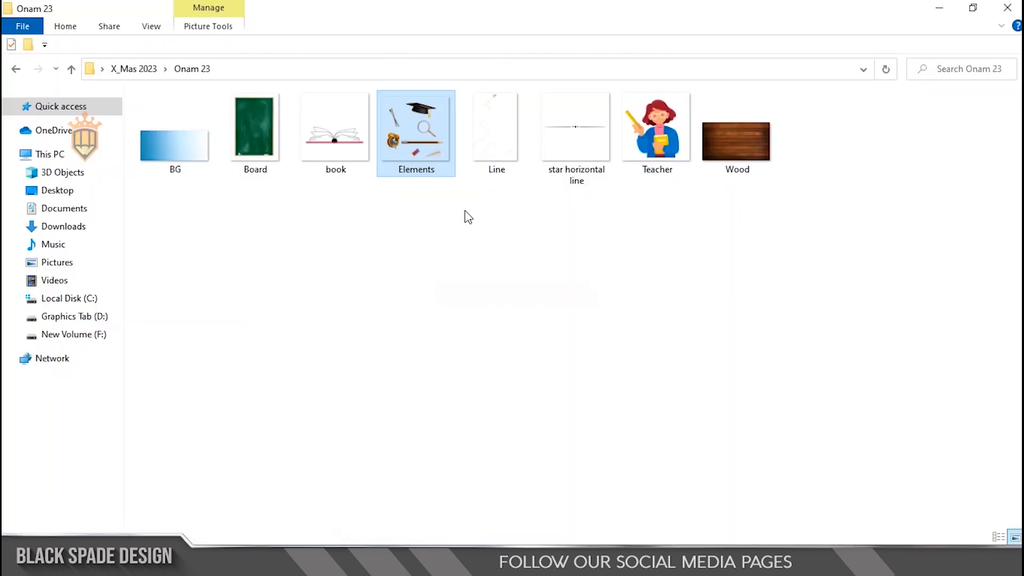
left_click_drag(496, 128, 484, 160)
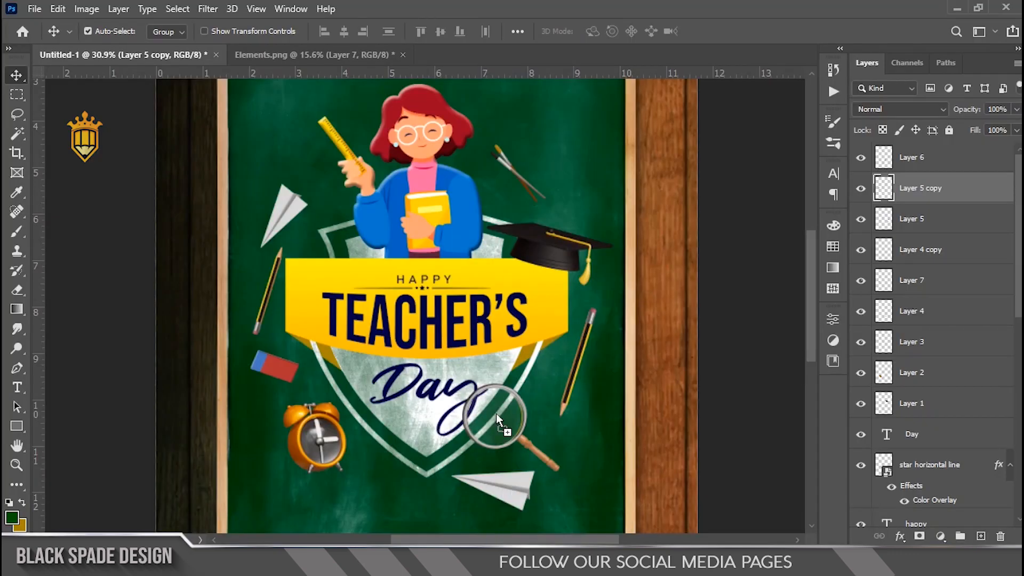
key("shift+alt")
left_click_drag(568, 131, 589, 312)
left_click_drag(477, 295, 507, 263)
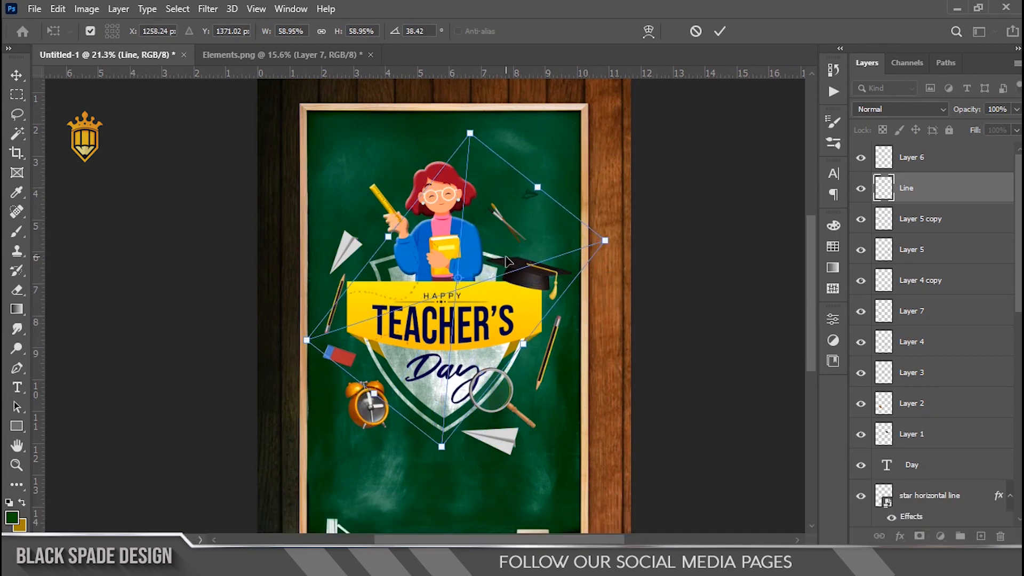
key("Return")
Move the Line layer directly below the shield layer in the stacking order.
scroll(500, 237, "up", 3)
left_click_drag(924, 188, 927, 395)
scroll(509, 174, "up", 5)
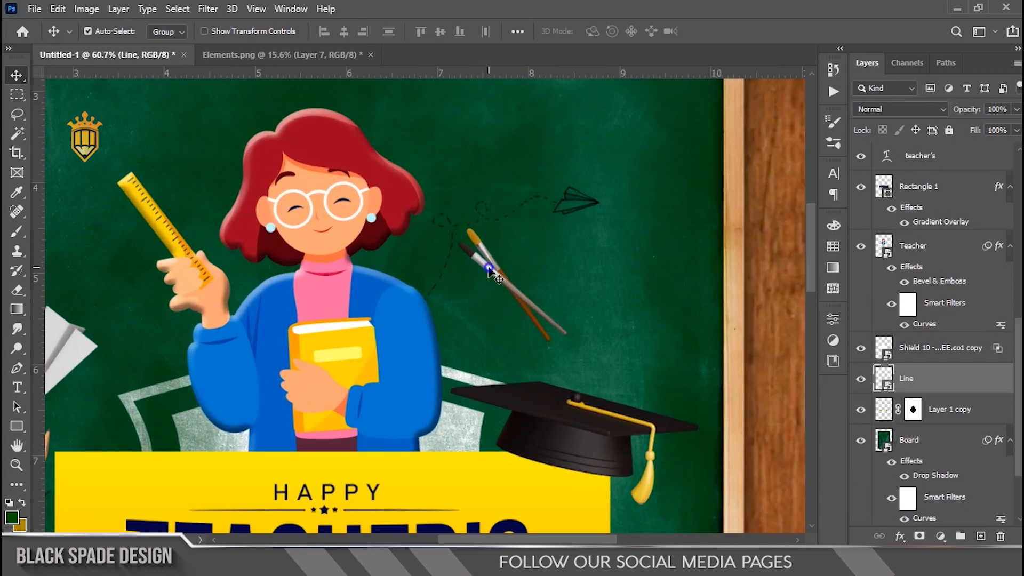
Move the crossed paintbrushes slightly down, away from the dashed line.
left_click(489, 270)
scroll(491, 273, "up", 3)
left_click_drag(497, 280, 509, 317)
scroll(499, 285, "down", 3)
scroll(607, 196, "up", 3)
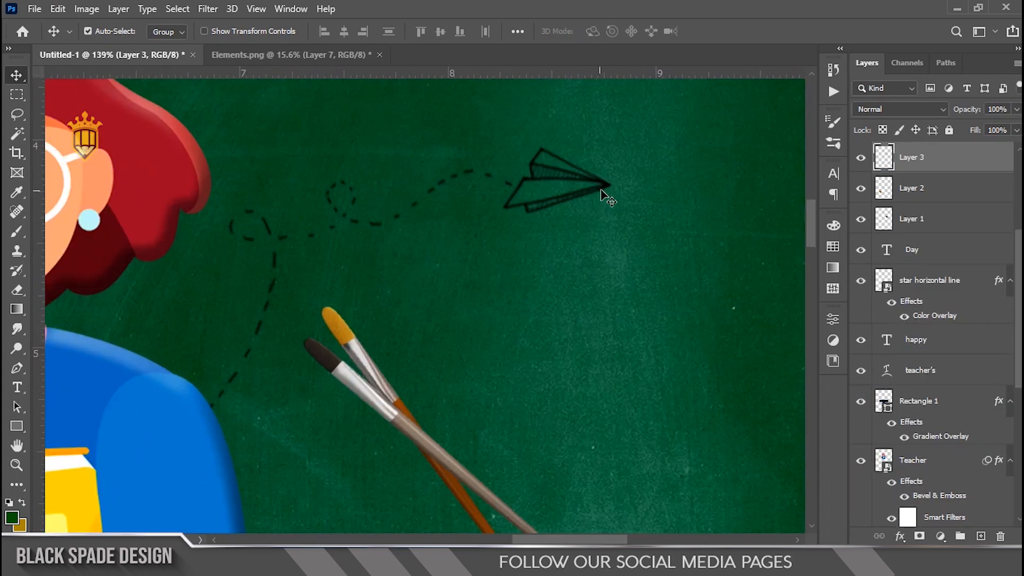
Apply a white Color Overlay effect to the dashed Line layer.
left_click(619, 199)
scroll(511, 311, "down", 5)
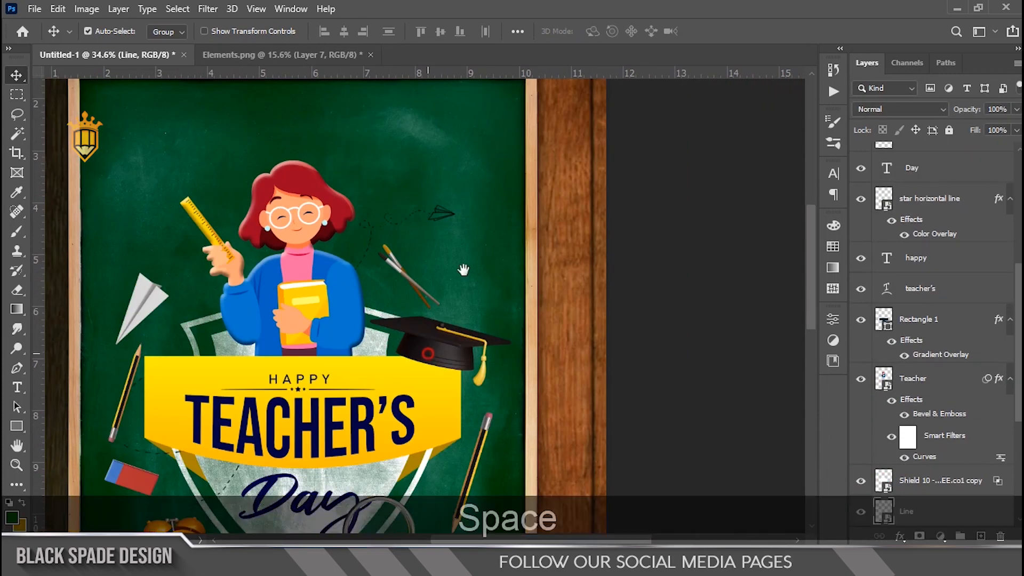
left_click_drag(428, 352, 475, 258)
left_click(900, 536)
left_click(935, 481)
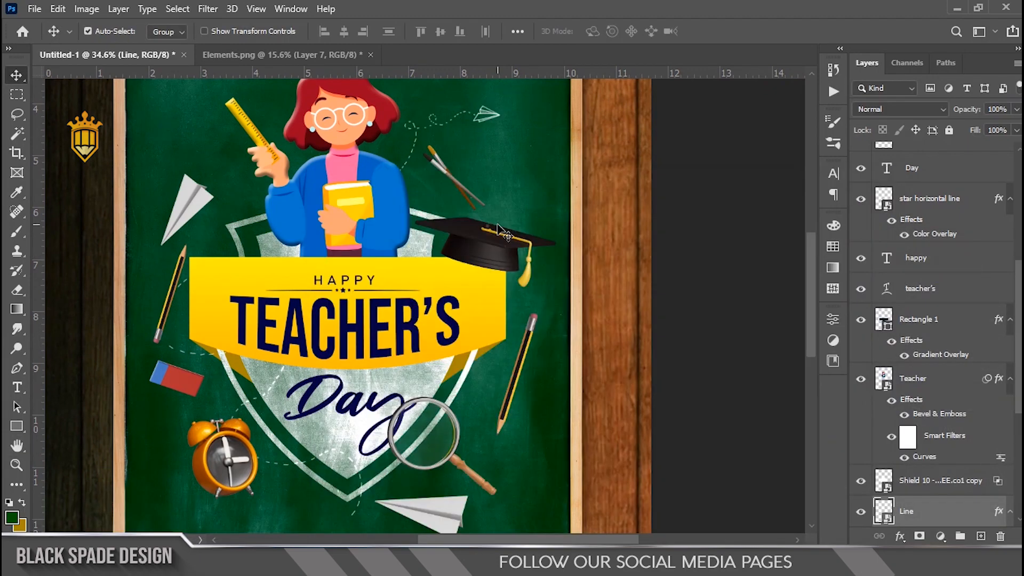
Rasterize the dashed Line layer, then duplicate it as a hidden copy.
right_click(925, 511)
left_click(821, 291)
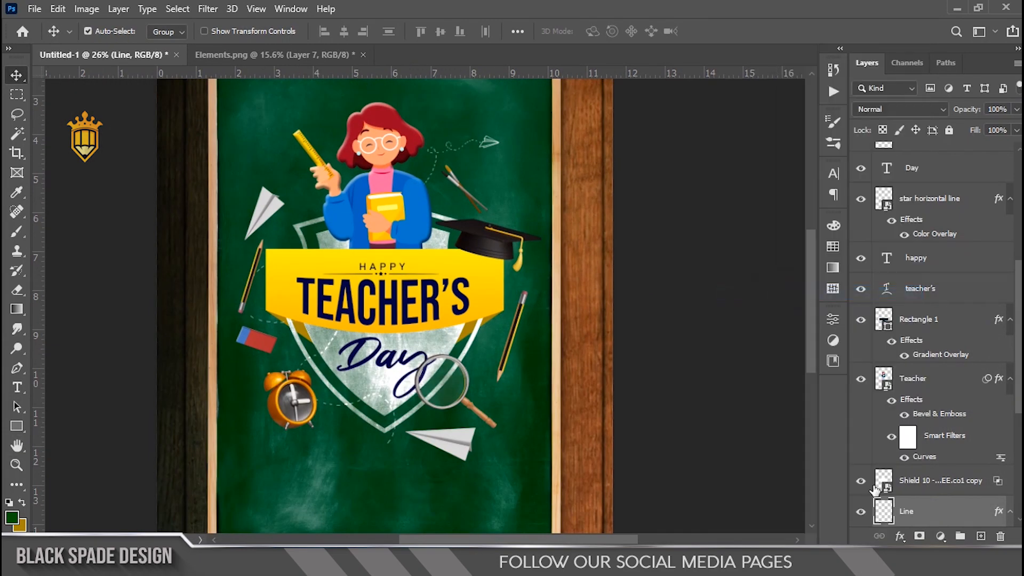
scroll(673, 448, "down", 2)
scroll(448, 301, "up", 5)
left_click_drag(392, 397, 388, 323)
scroll(300, 332, "up", 7)
scroll(426, 323, "down", 3)
scroll(391, 329, "down", 3)
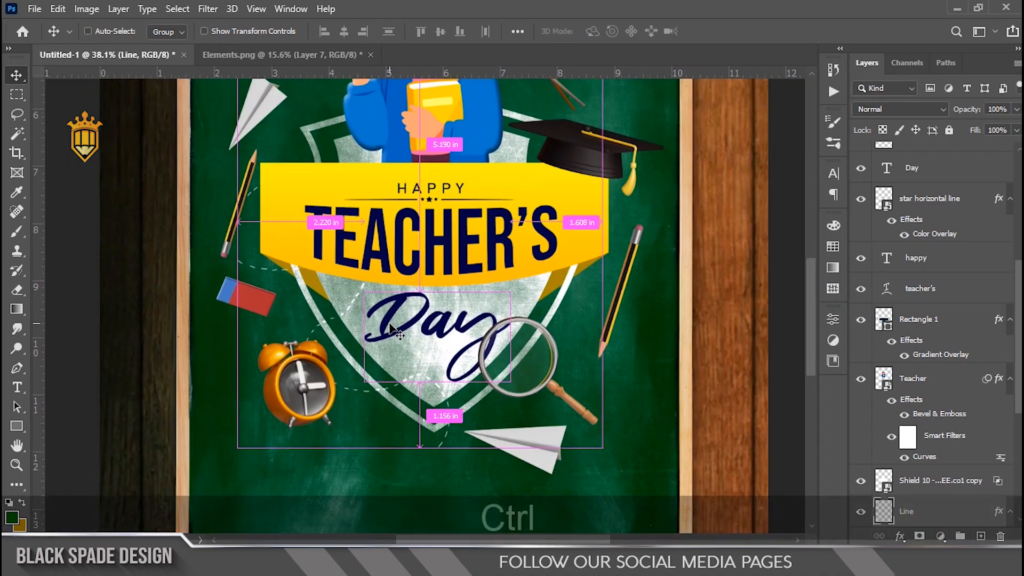
key("ctrl+j")
left_click(860, 483)
scroll(903, 423, "down", 3)
Lasso and delete the original dashed line's segments around the shield tip and above the alarm clock.
left_click(904, 423)
key("l")
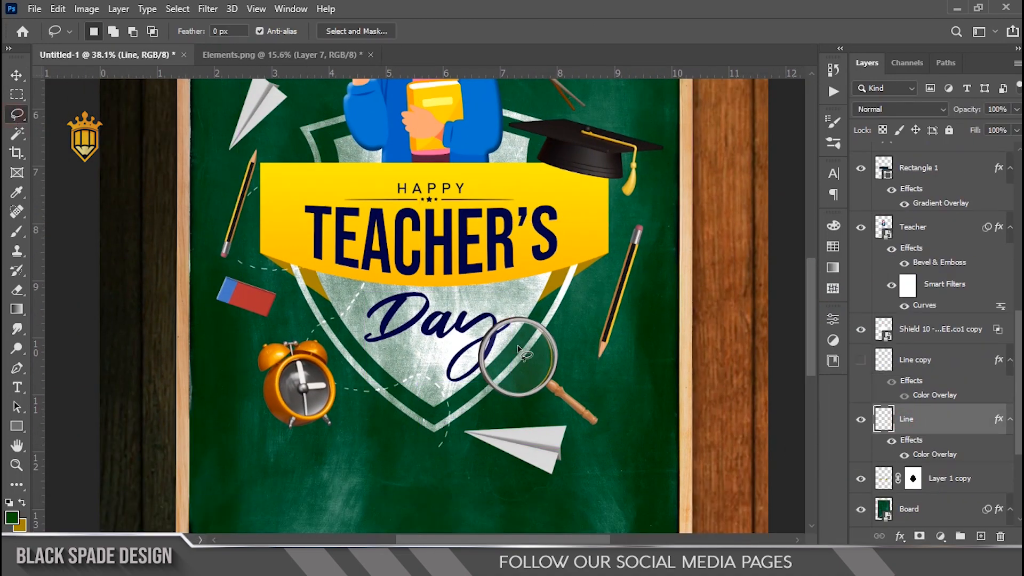
scroll(462, 466, "up", 4)
left_click_drag(454, 500, 338, 403)
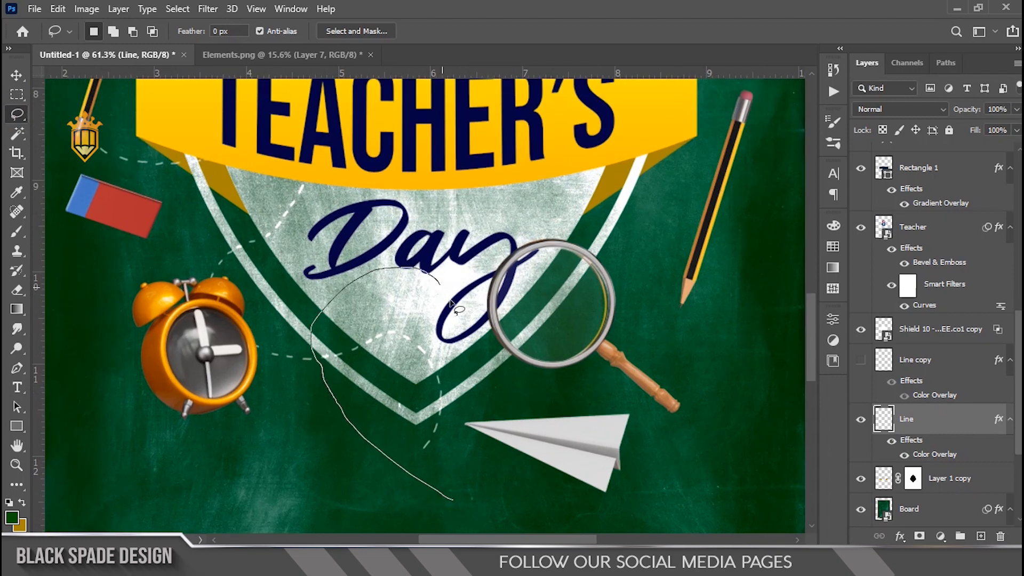
key("Delete")
left_click_drag(265, 267, 372, 405)
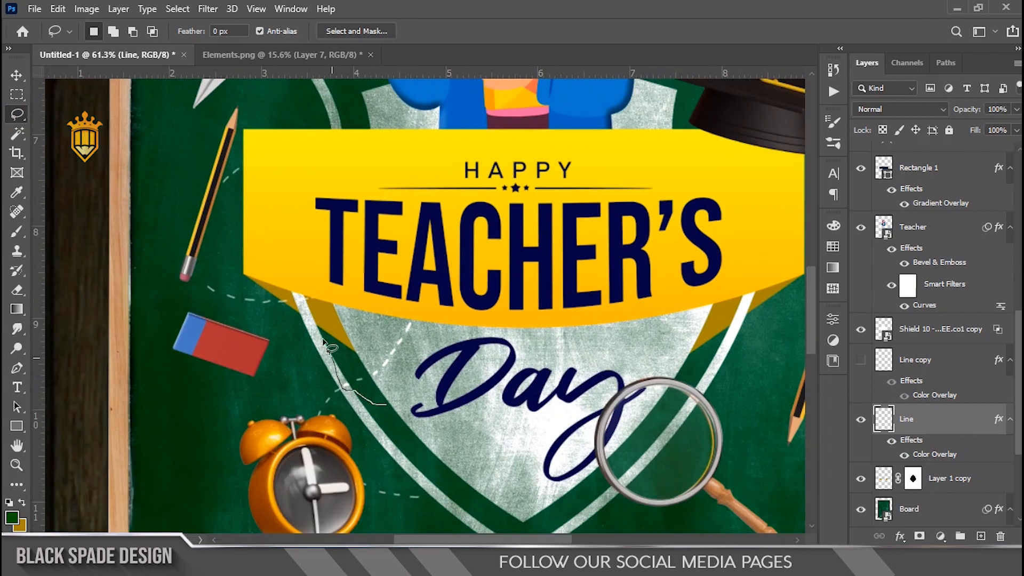
key("Delete")
key("ctrl+d")
Show the dashed line copy, rotate it to about 3.6° and shift it right so its dashes pass behind the magnifying glass.
scroll(356, 258, "down", 8)
key("v")
left_click(861, 360)
left_click(922, 360)
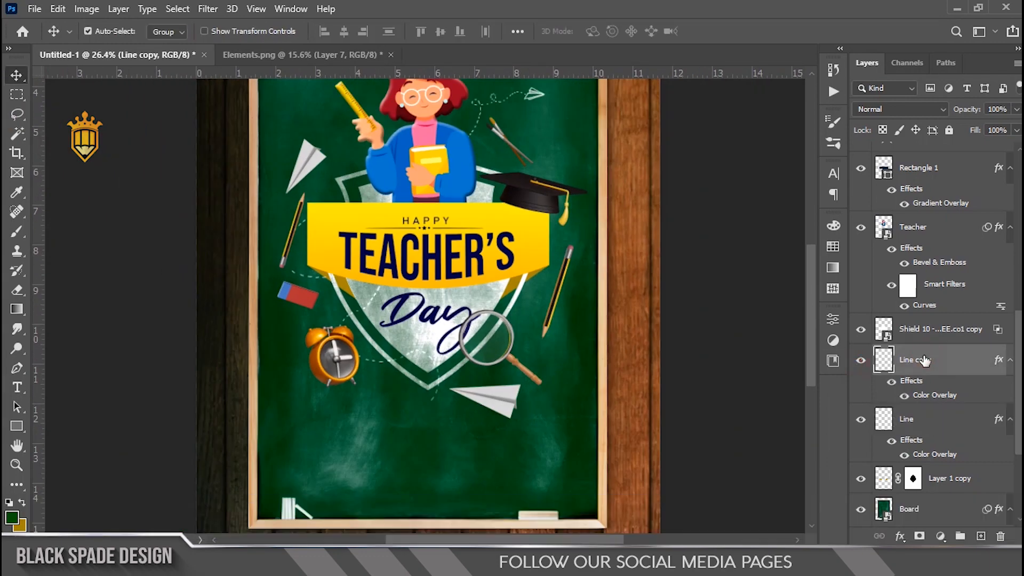
key("ctrl+t")
scroll(516, 262, "down", 1)
left_click_drag(516, 261, 539, 280)
left_click_drag(507, 349, 490, 317)
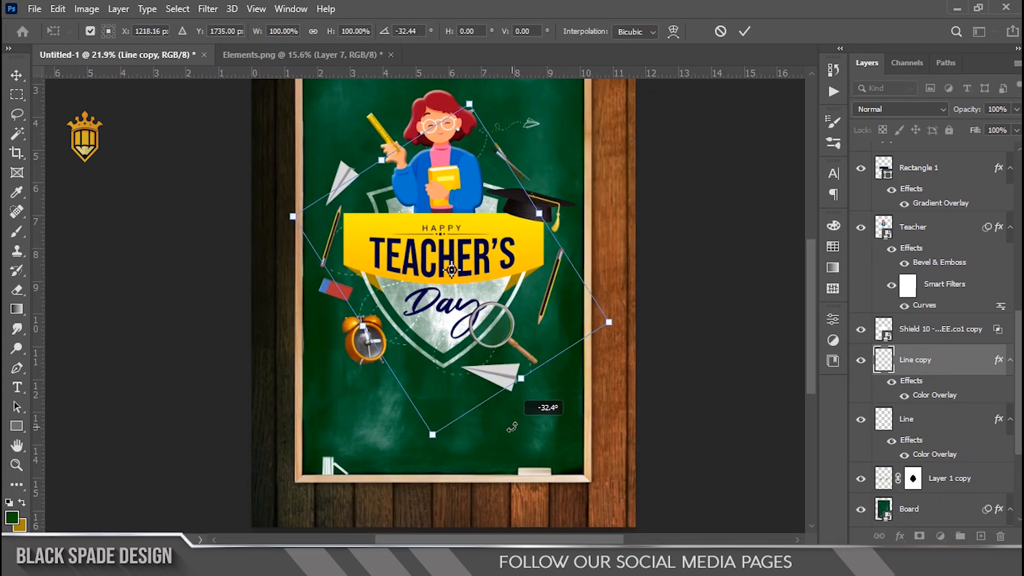
scroll(463, 351, "up", 2)
left_click_drag(446, 358, 356, 311)
left_click_drag(448, 359, 567, 341)
key("Return")
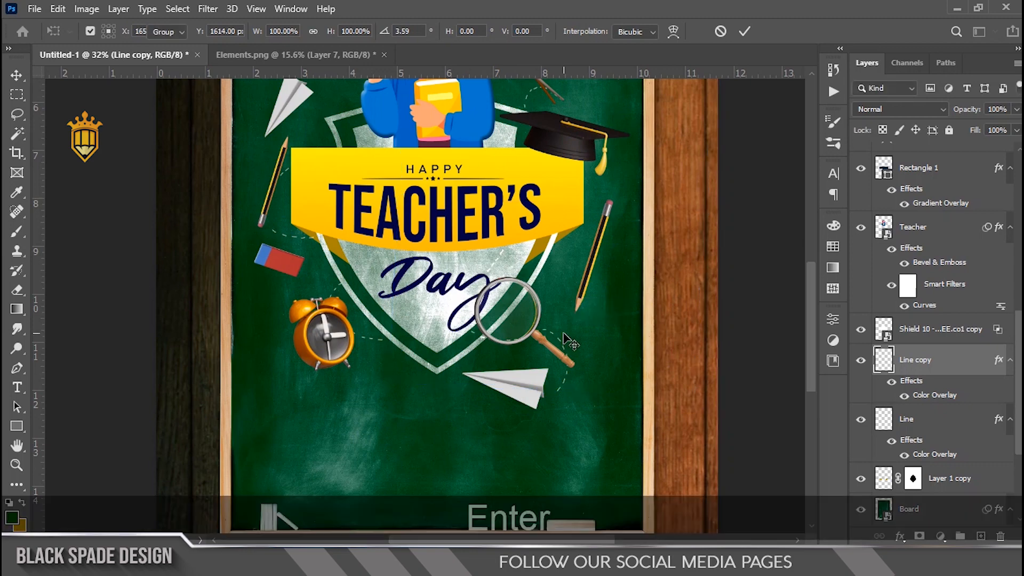
Duplicate the dashed line copy, rotate it to about -49.5° and position it so it curves around the teacher's ruler.
scroll(450, 298, "up", 5)
scroll(463, 362, "down", 4)
left_click_drag(450, 298, 459, 365)
key("ctrl+j")
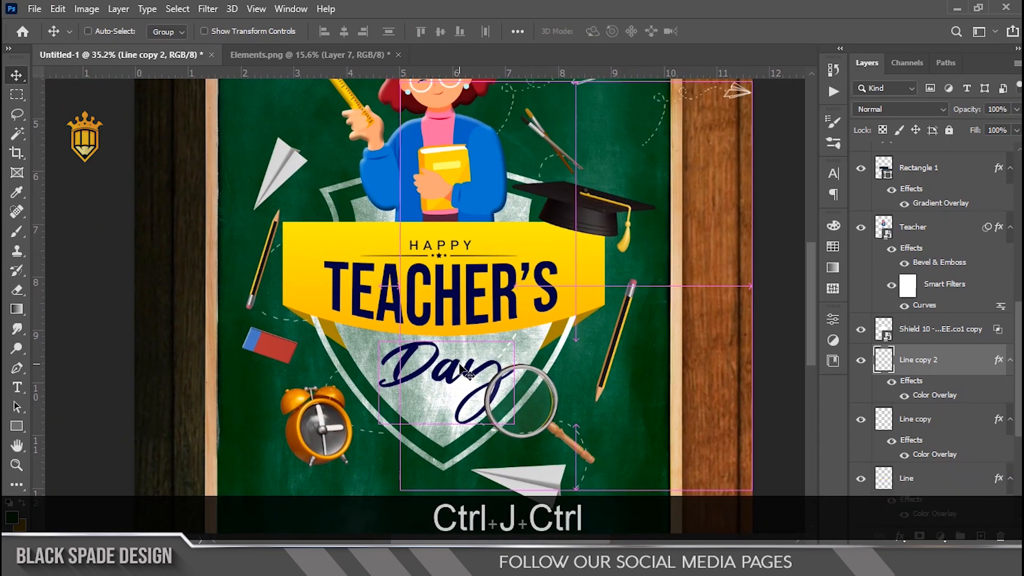
key("ctrl+t")
scroll(513, 325, "down", 2)
left_click_drag(424, 302, 393, 323)
left_click_drag(306, 453, 444, 387)
scroll(334, 199, "up", 5)
left_click_drag(384, 184, 407, 220)
scroll(406, 219, "down", 4)
left_click_drag(403, 257, 439, 97)
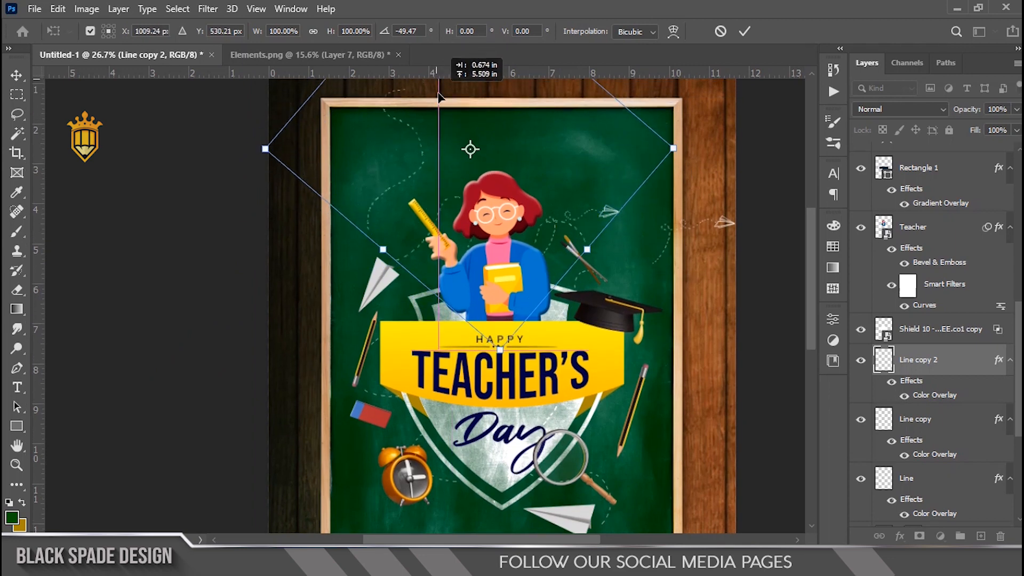
scroll(421, 176, "up", 2)
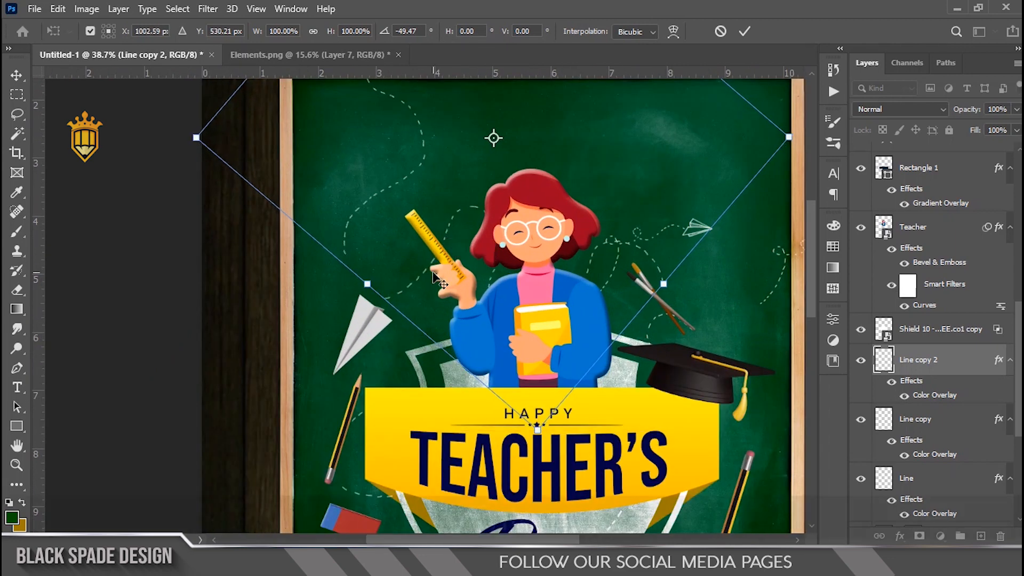
key("Return")
Lasso and delete the excess segments of Line copy 2, keeping the dashes near the ruler and left paper plane.
scroll(433, 275, "down", 2)
key("l")
left_click_drag(395, 267, 298, 214)
key("Delete")
left_click(457, 344)
key("Delete")
mouse_move(794, 269)
left_mouse_down()
mouse_move(520, 366)
mouse_move(521, 219)
left_mouse_up()
Lasso and delete the Line copy's plane and dashes that extend over the board's right frame.
scroll(522, 220, "down", 3)
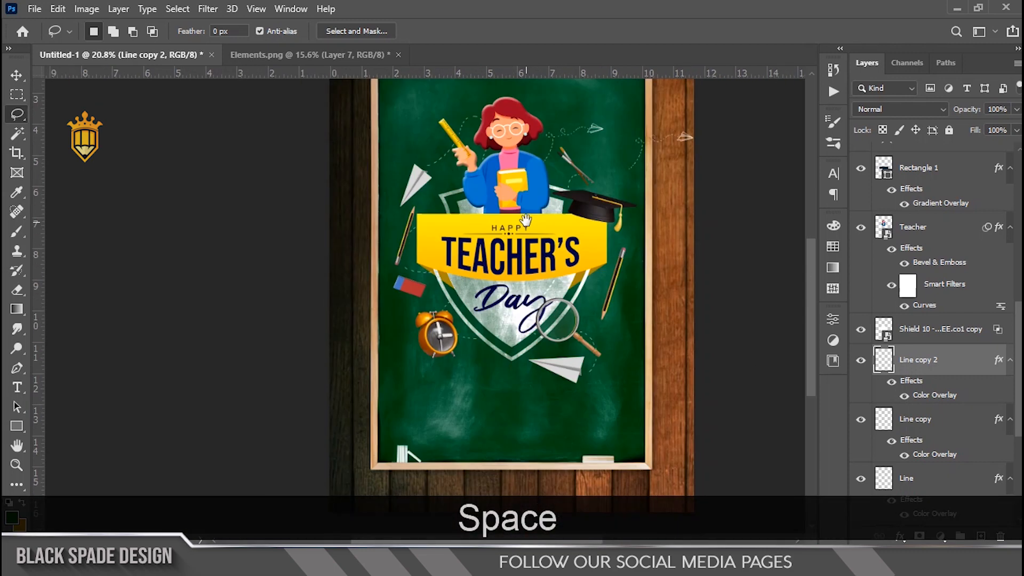
left_click(931, 427)
scroll(517, 213, "up", 4)
left_click_drag(678, 187, 579, 263)
mouse_move(516, 316)
left_mouse_down()
mouse_move(451, 279)
mouse_move(571, 297)
left_mouse_up()
key("Delete")
left_click(571, 297)
Delete the leftover dashes over the banner and shield from both Line copy and Line copy 2.
mouse_move(390, 371)
left_mouse_down()
mouse_move(373, 270)
mouse_move(501, 376)
left_mouse_up()
scroll(373, 269, "up", 3)
key("Delete")
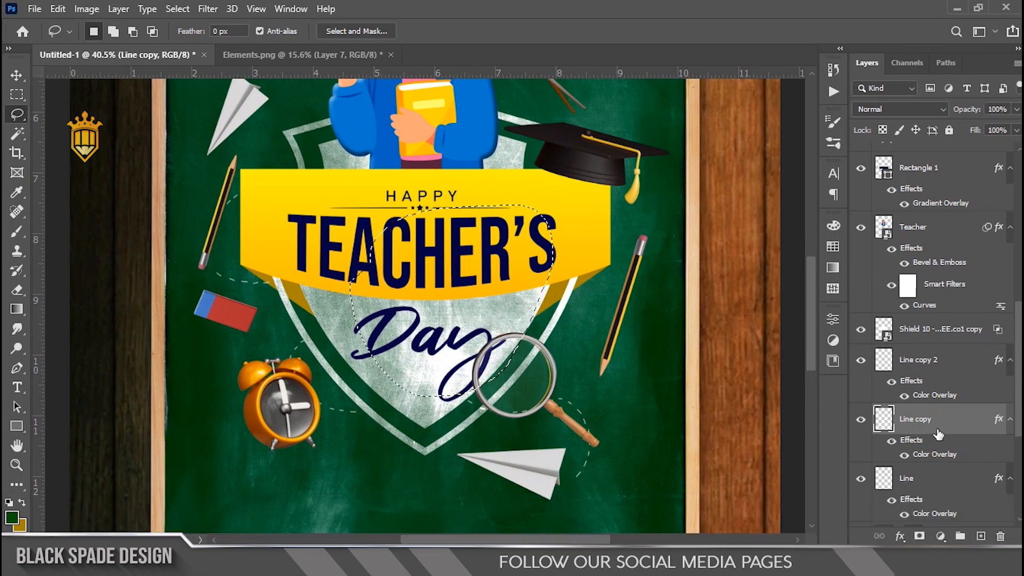
left_click(928, 360)
key("Delete")
scroll(403, 284, "down", 2)
scroll(404, 284, "down", 2)
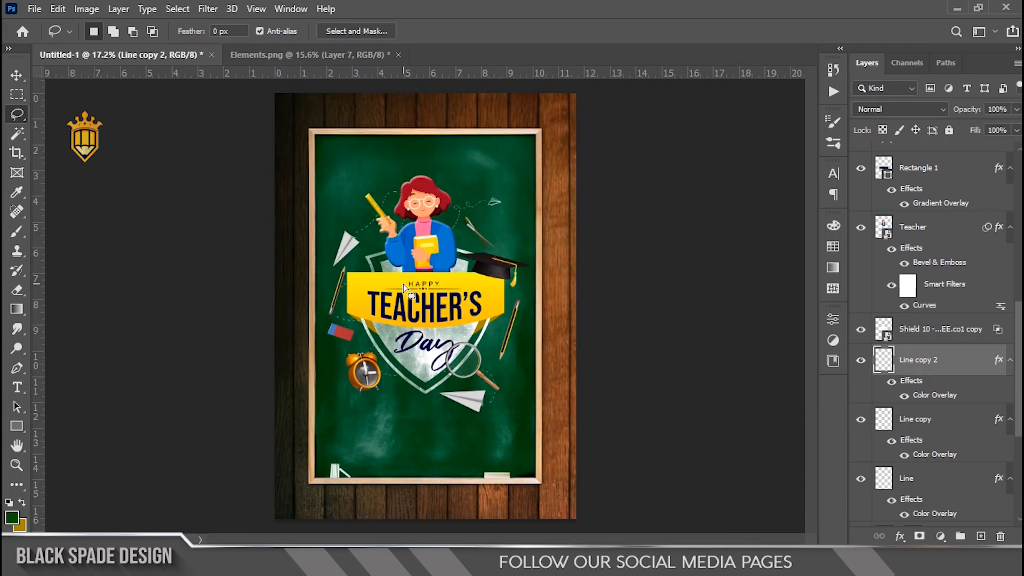
Draw a four-pointed star custom shape, about 229 px in size, between the left paper plane and the teacher.
key("v")
scroll(404, 284, "up", 2)
scroll(901, 210, "up", 5)
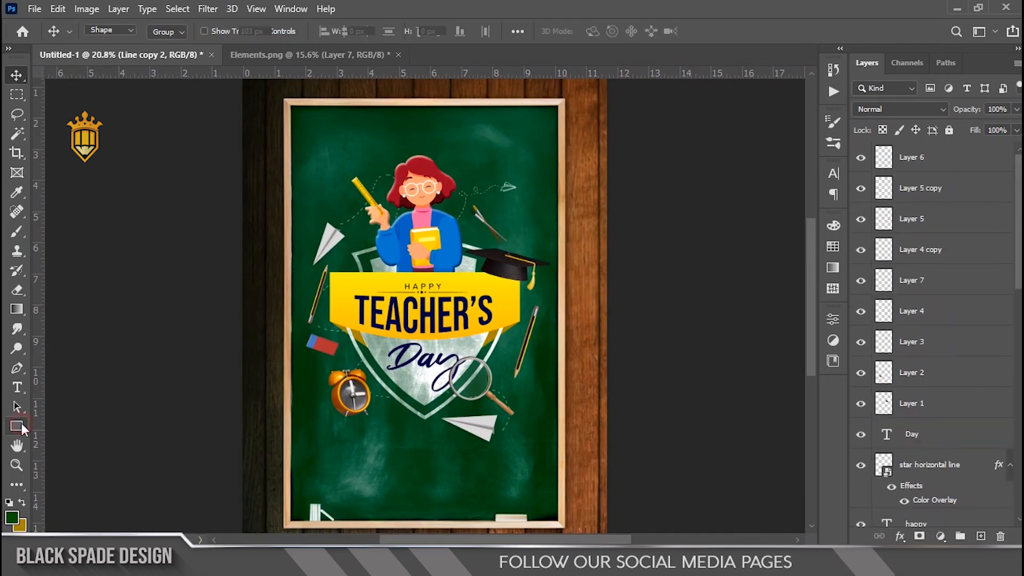
right_click(16, 426)
left_click(64, 511)
left_click(610, 30)
scroll(589, 240, "down", 3)
scroll(590, 240, "down", 2)
left_click_drag(759, 133, 780, 245)
left_click(678, 376)
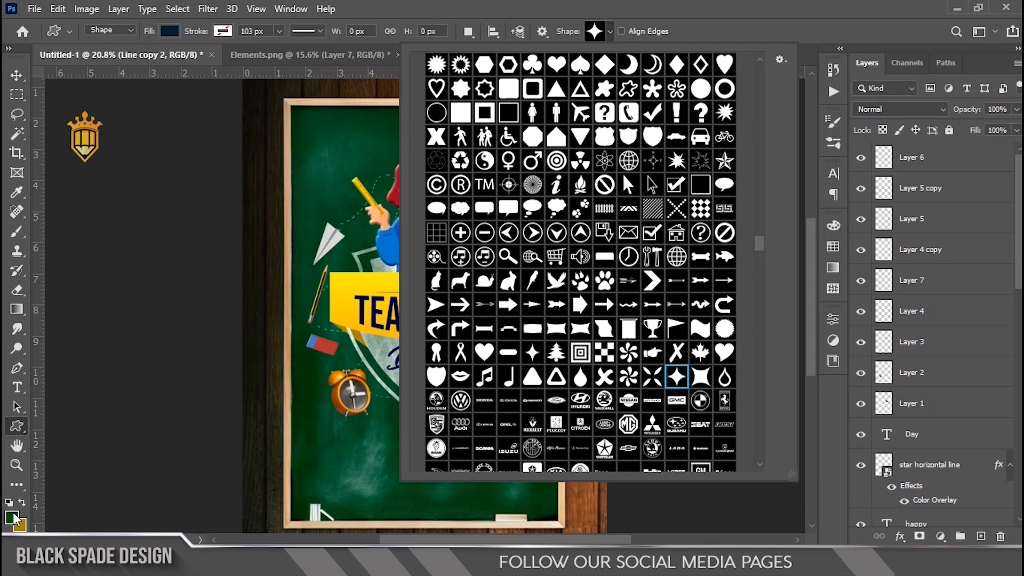
left_click_drag(339, 233, 375, 277)
Fill the star with the banner's yellow (#fde900) and move its layer to the top of the stack.
scroll(358, 254, "up", 4)
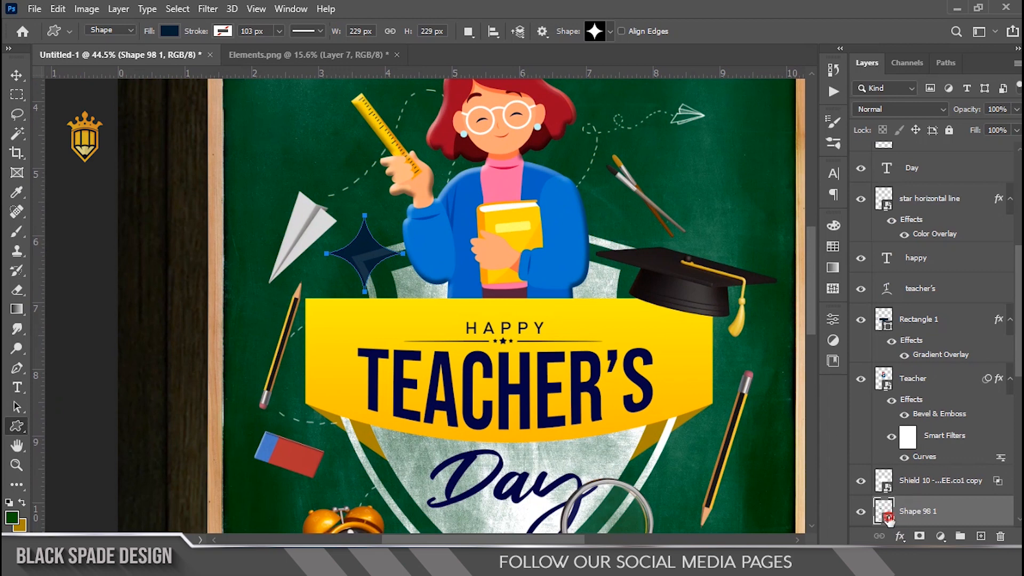
double_click(886, 513)
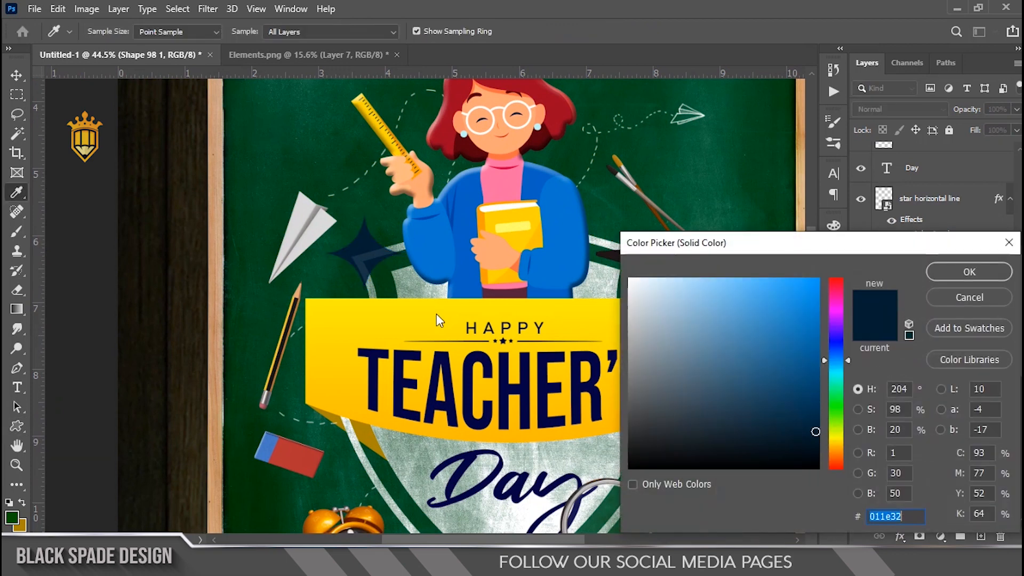
left_click(464, 313)
left_click(950, 270)
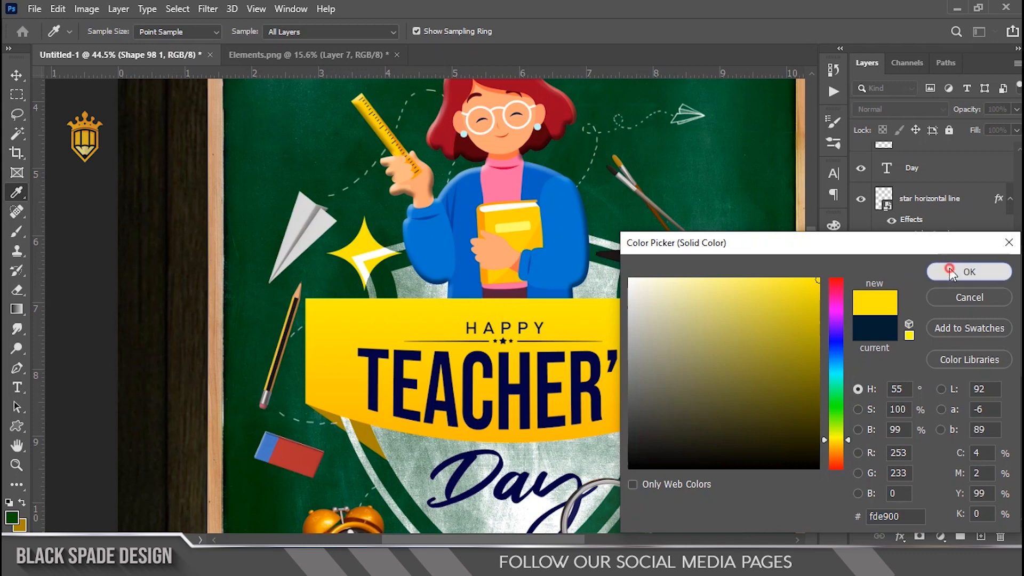
left_click_drag(927, 519, 918, 194)
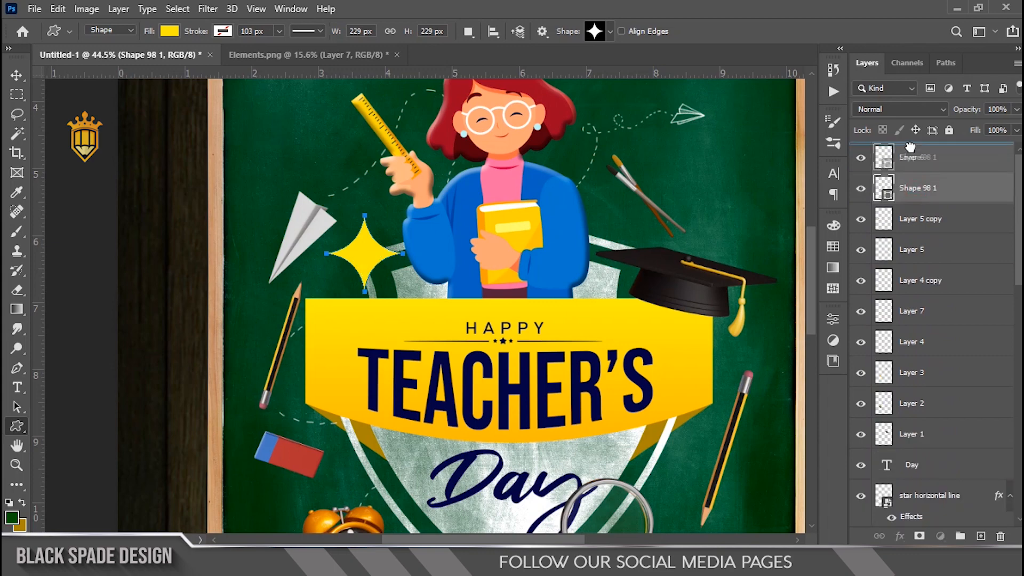
left_click_drag(910, 147, 910, 148)
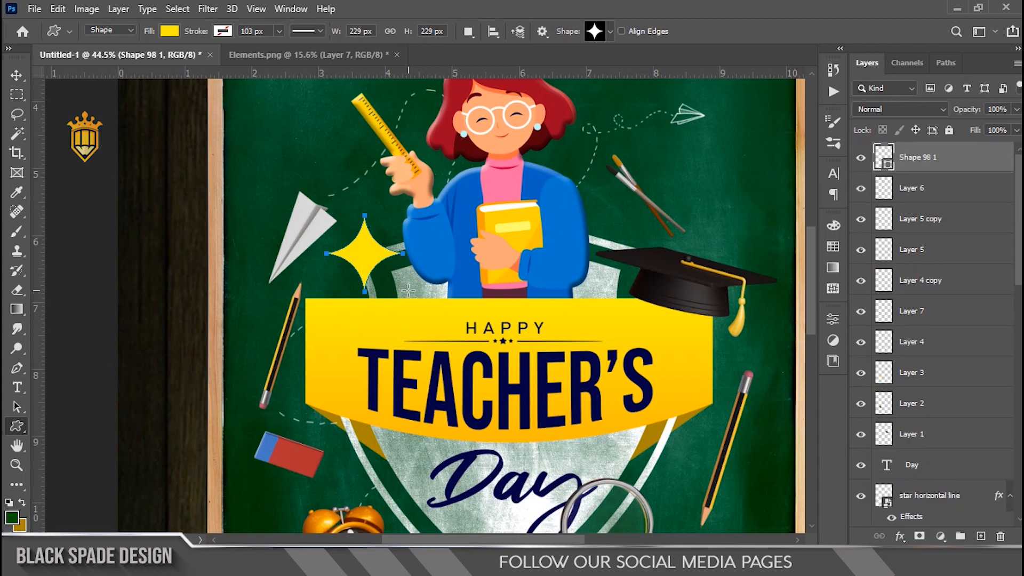
Recolour the four-pointed star beside the teacher with a yellow sampled from the banner.
scroll(409, 289, "down", 2)
scroll(373, 266, "up", 3)
key("v")
scroll(399, 292, "up", 2)
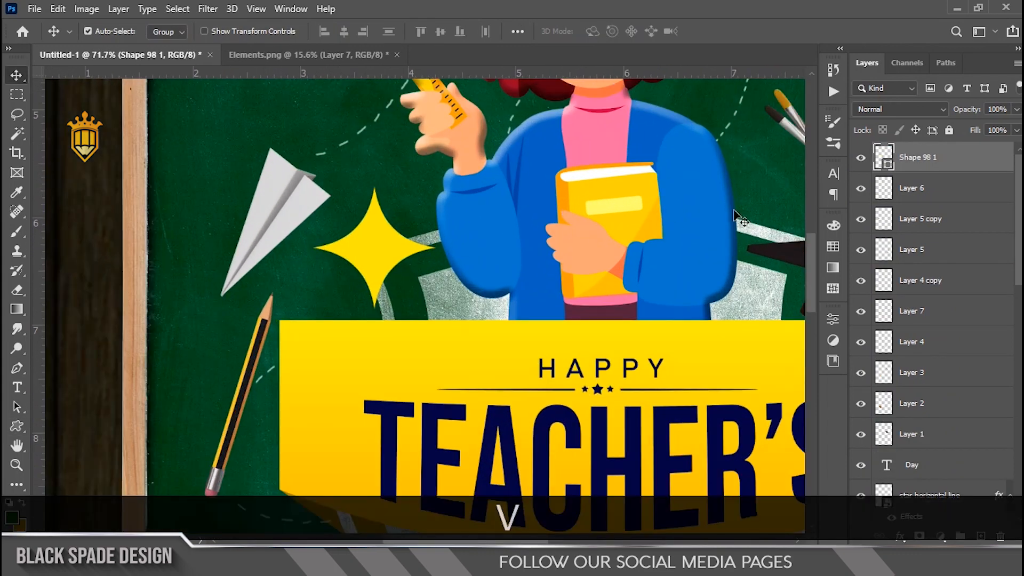
double_click(887, 163)
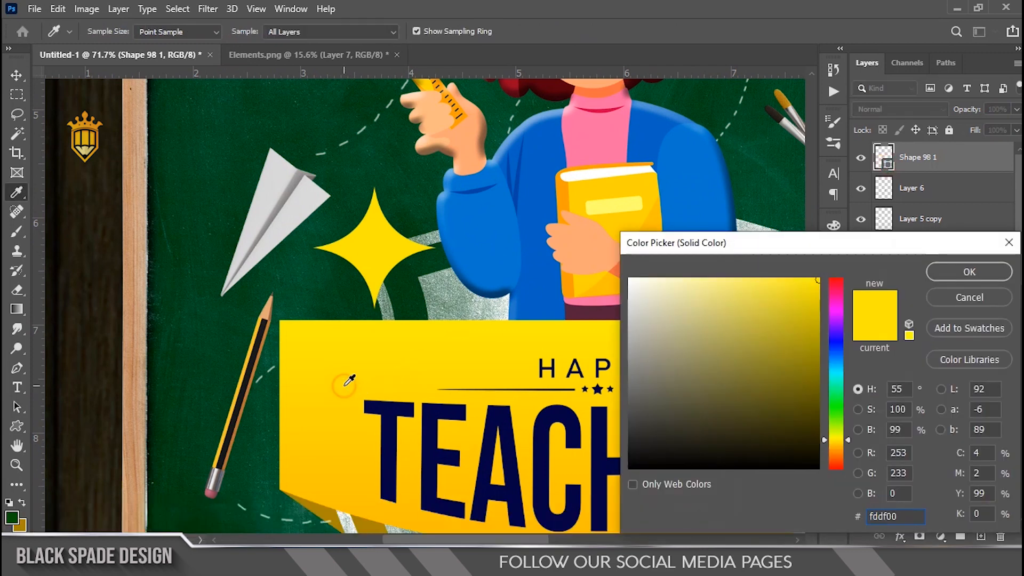
left_click(967, 273)
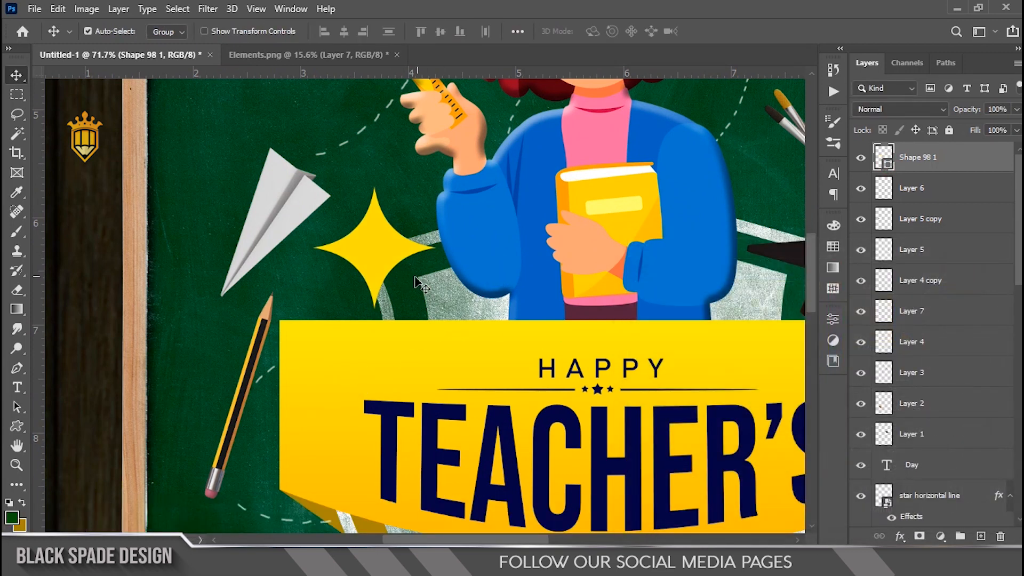
Duplicate the yellow star, place the copy inside the magnifying glass lens and scale it to about 61%.
scroll(416, 277, "up", 1)
left_click_drag(372, 256, 372, 256)
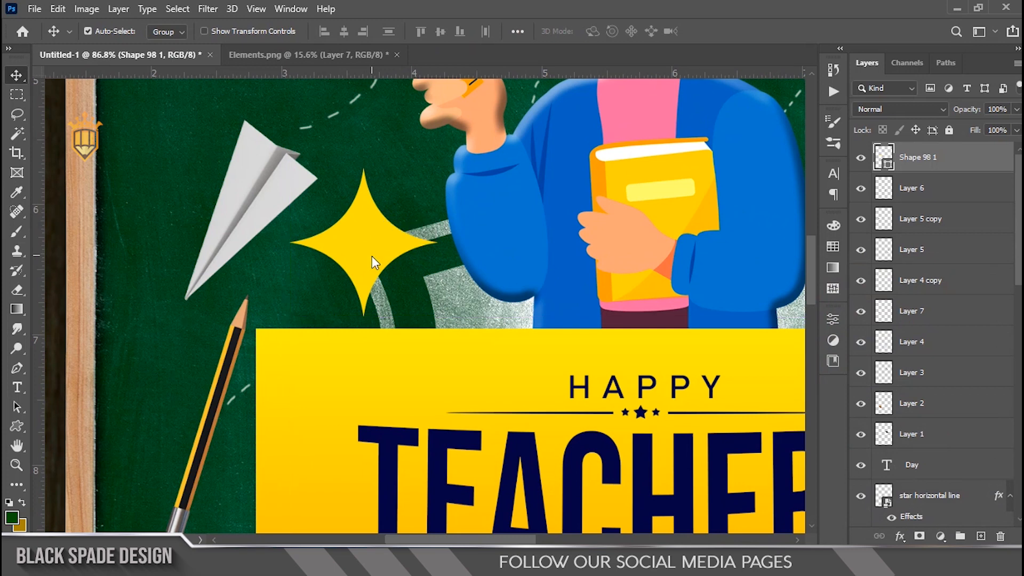
scroll(393, 235, "down", 5)
scroll(381, 262, "up", 1)
key("space")
left_click_drag(395, 285, 460, 358)
scroll(324, 222, "up", 1)
scroll(468, 373, "up", 3)
key("ctrl+t")
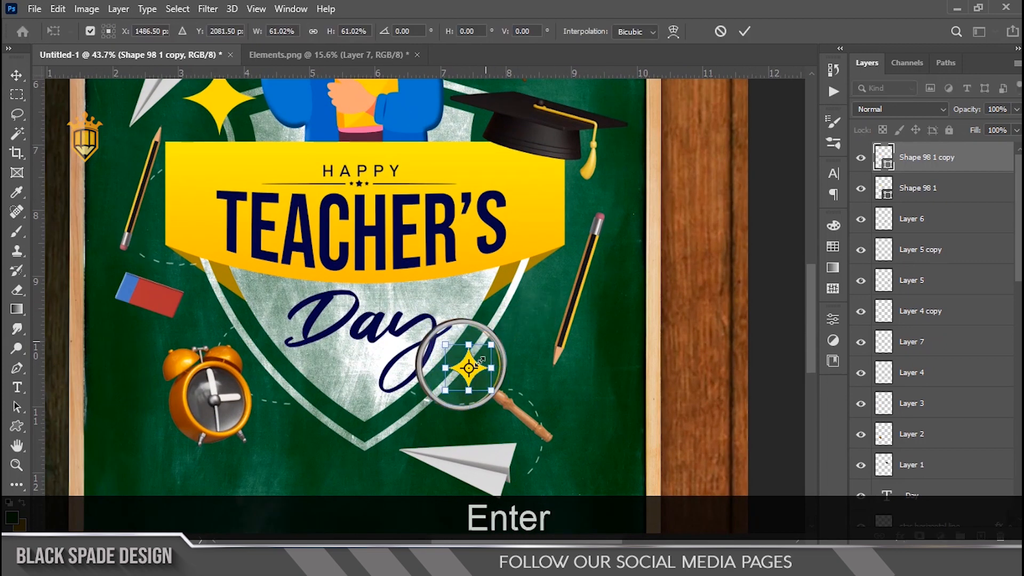
scroll(472, 371, "up", 1)
key("Return")
Shift the star copy within the magnifying glass lens and shrink it slightly.
scroll(472, 374, "up", 1)
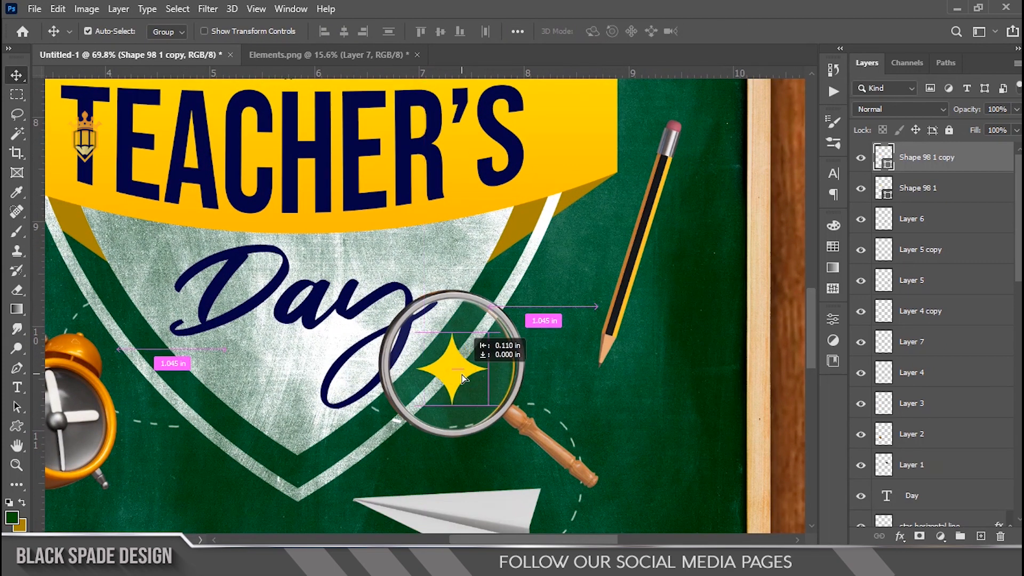
key("ctrl+t")
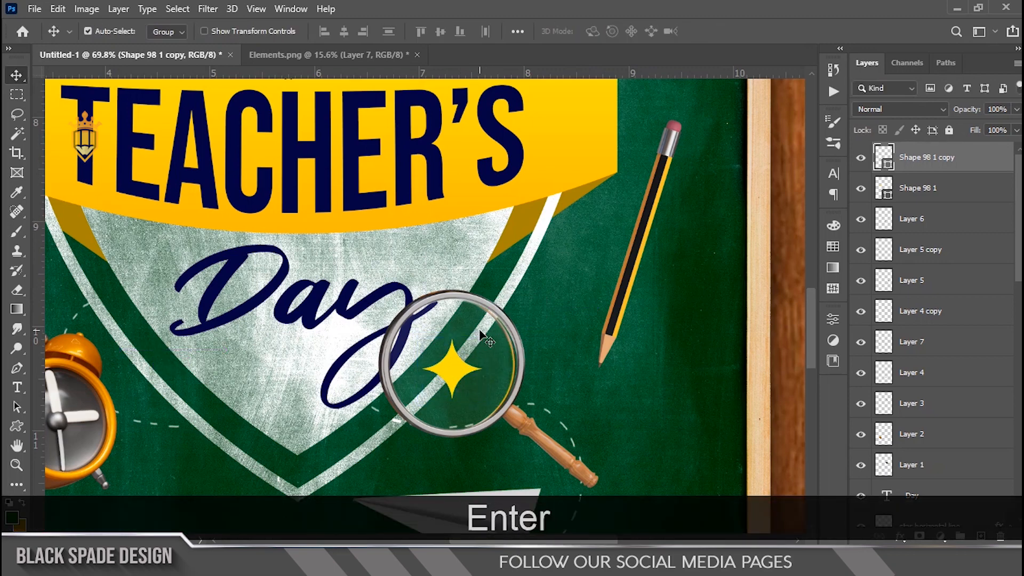
scroll(483, 336, "down", 5)
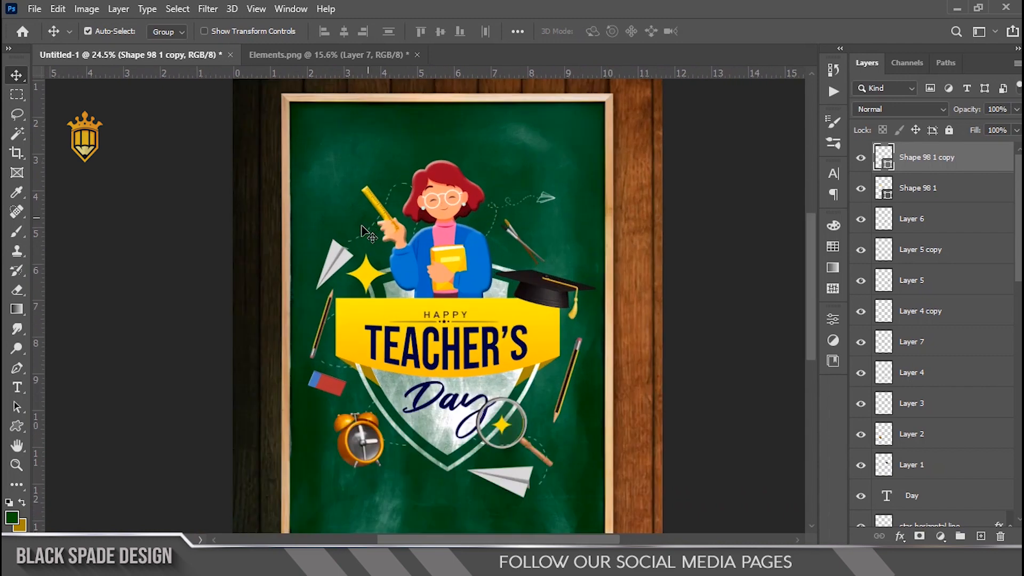
Add a black drop shadow at a 129° angle to the paper plane beside the large star (Layer 4 copy).
scroll(364, 223, "up", 5)
key("space")
right_click(313, 227)
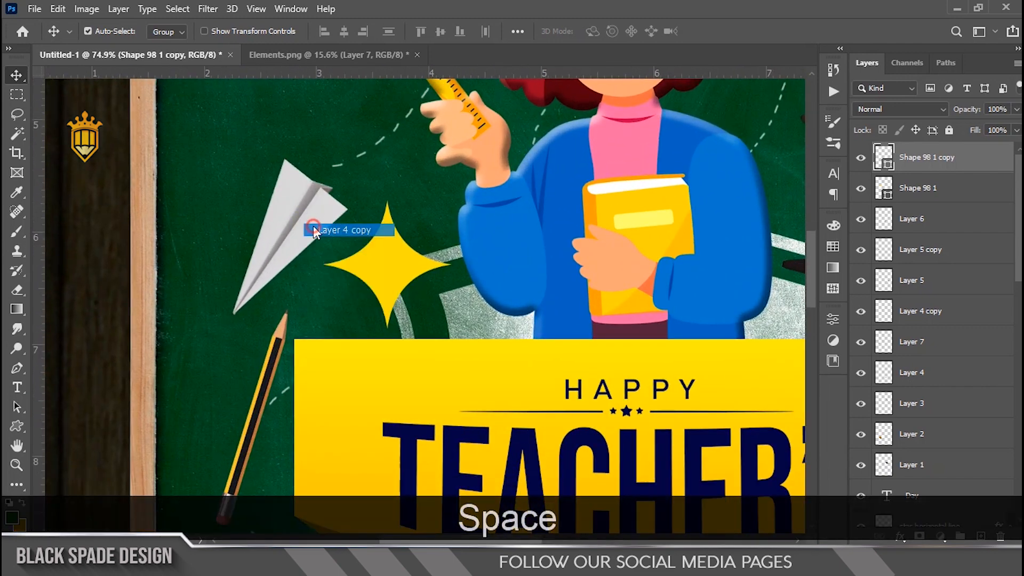
left_click(896, 300)
left_click(901, 537)
left_click(908, 526)
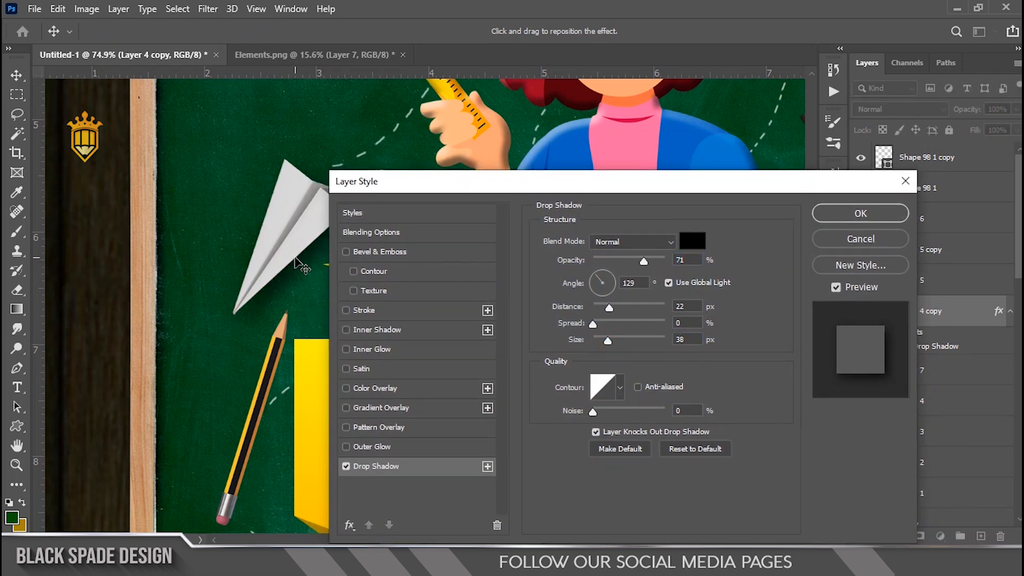
left_click_drag(419, 186, 541, 215)
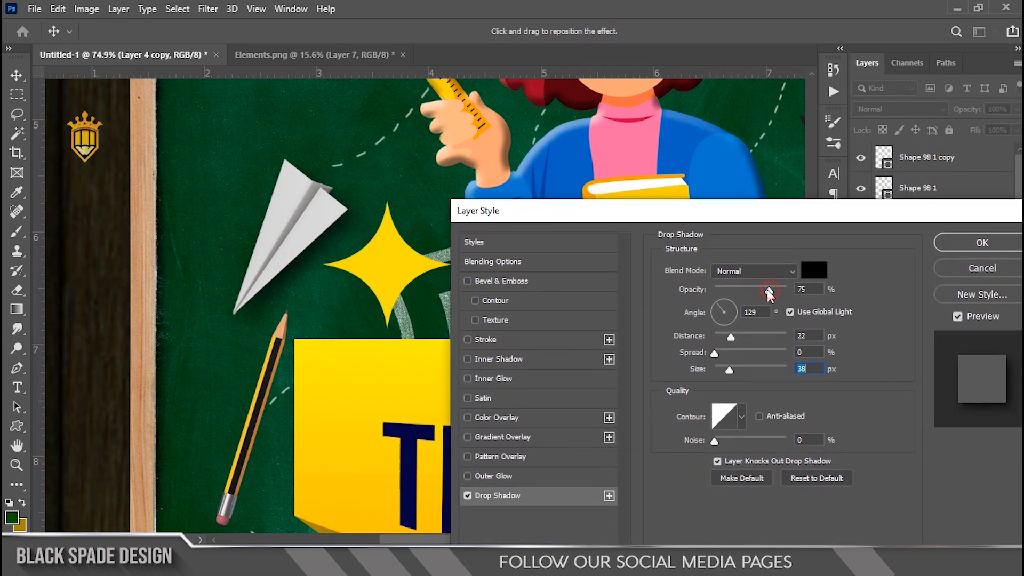
left_click_drag(760, 290, 754, 290)
left_click(957, 241)
Add a drop shadow to the teacher with 71% opacity, 11 px distance and 49 px size.
scroll(412, 263, "down", 4)
left_click_drag(512, 287, 498, 274)
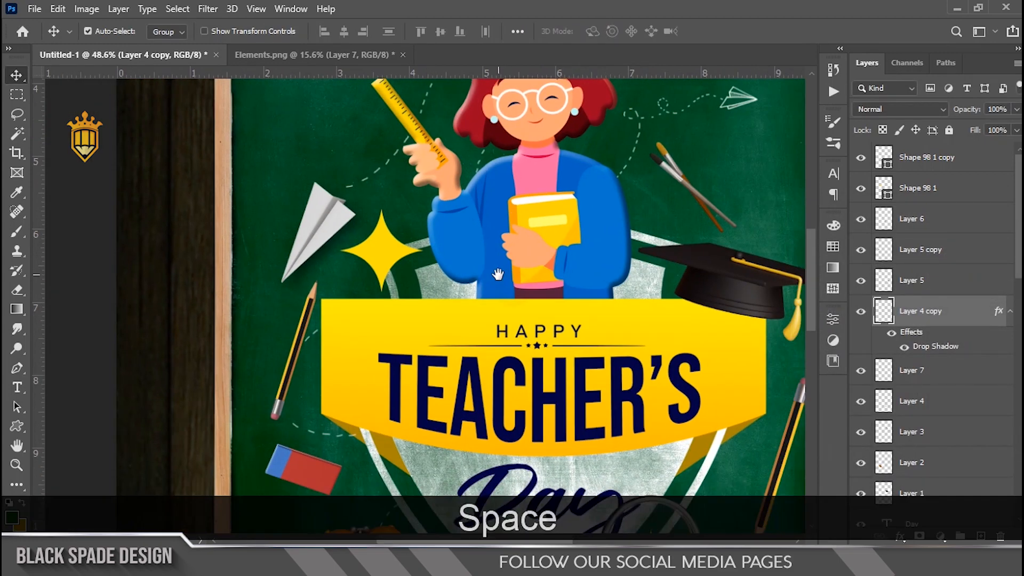
left_click(638, 244)
scroll(541, 235, "up", 1)
left_click_drag(534, 240, 534, 266)
left_click(901, 536)
left_click(914, 532)
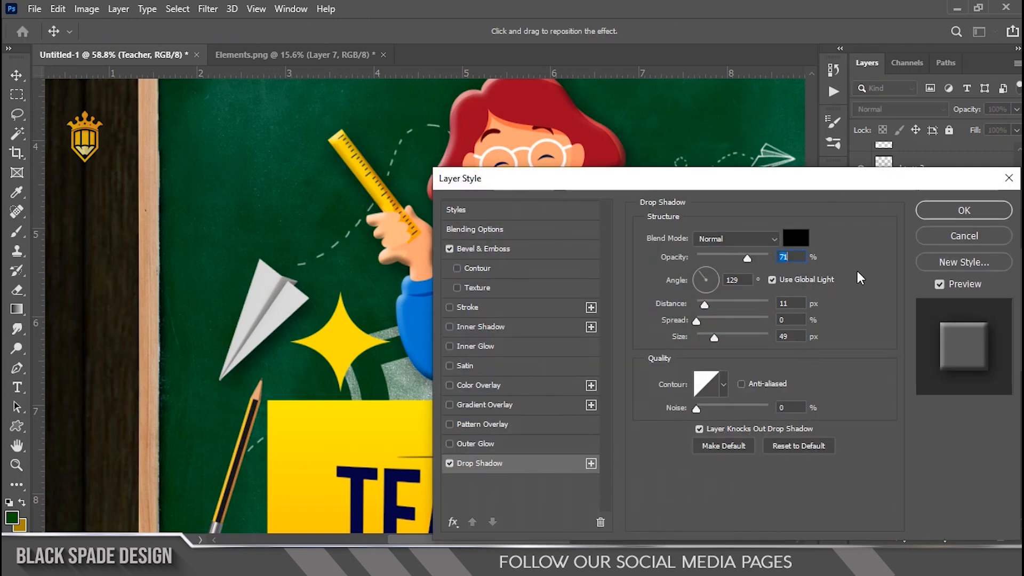
key("Return")
Apply the same drop shadow as on the teacher to the pencil left of the banner (Layer 5 copy).
left_click_drag(793, 337, 778, 158)
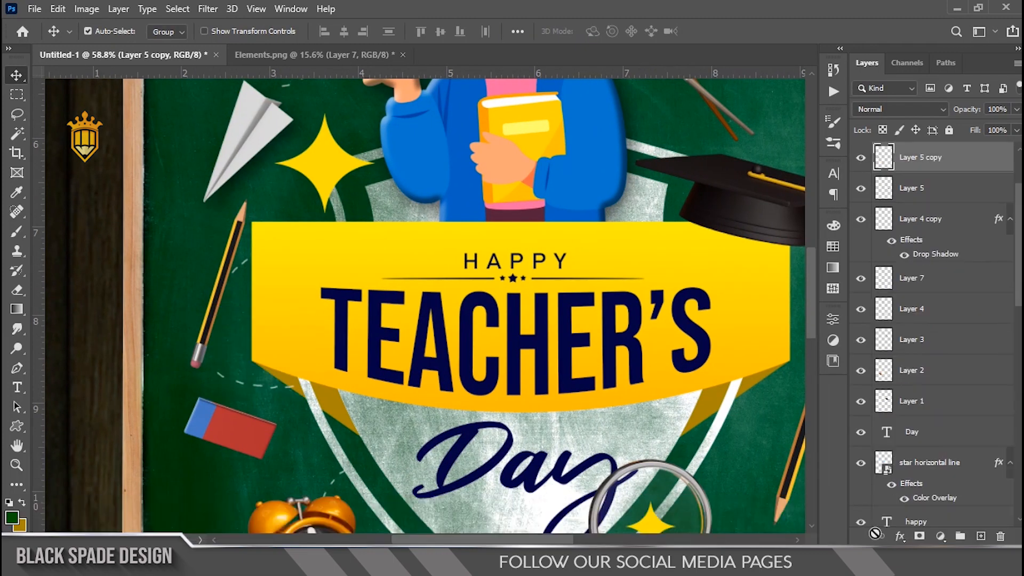
left_click(901, 536)
left_click(913, 528)
left_click(946, 213)
Give the eraser (Layer 7) a drop shadow with 71% opacity, 11 px distance and 49 px size.
right_click(244, 440)
left_click(263, 448)
scroll(267, 445, "up", 2)
left_click_drag(265, 446, 319, 294)
left_click(901, 537)
left_click(913, 529)
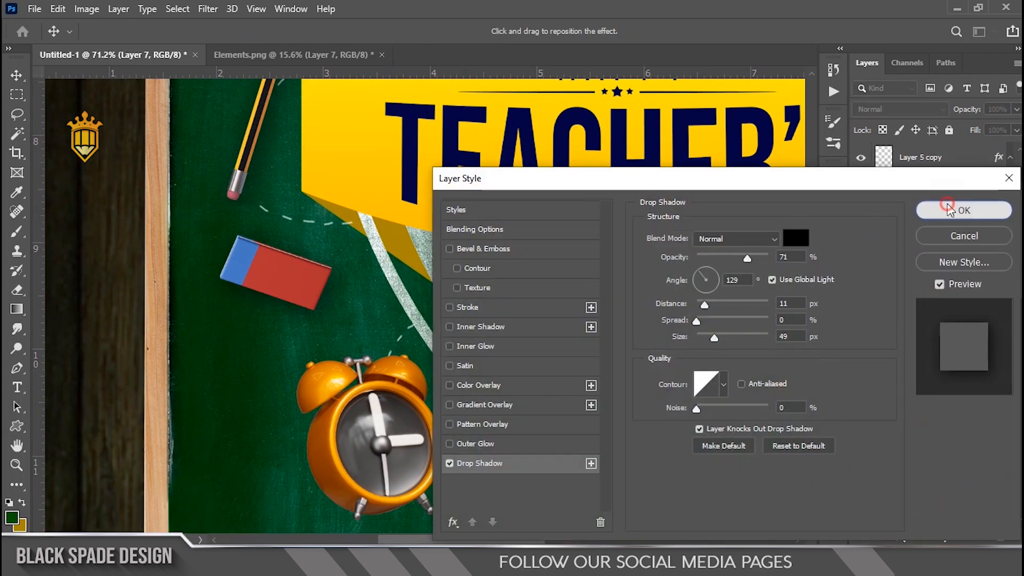
left_click(950, 211)
Give the alarm clock (Layer 2) a drop shadow with 71% opacity, 11 px distance and 49 px size.
left_click_drag(374, 438, 395, 299)
left_click(398, 299)
left_click(901, 536)
key("Escape")
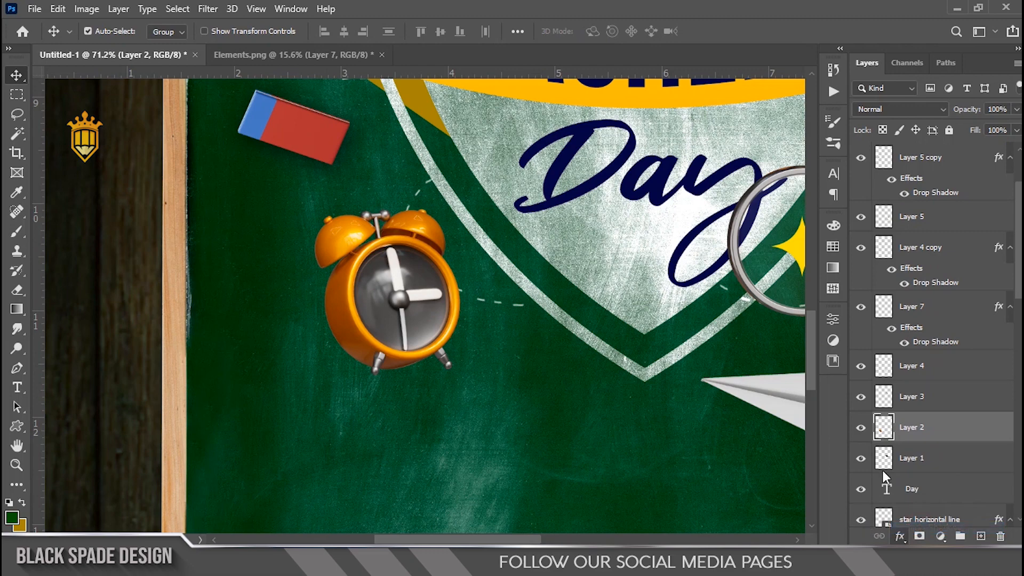
left_click_drag(597, 180, 608, 163)
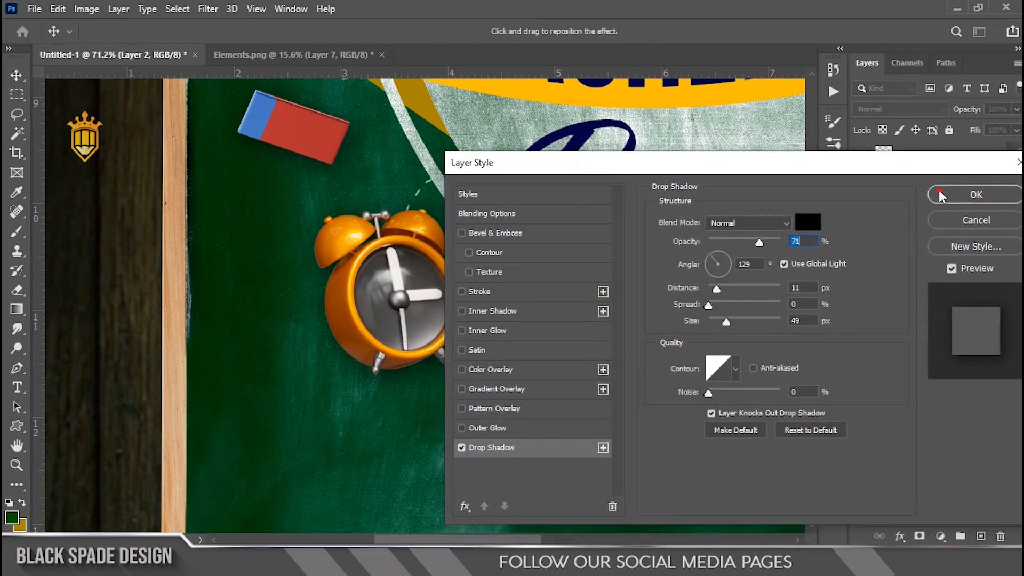
left_click(940, 194)
Apply the same drop shadow to the paper plane below the magnifying glass (Layer 4).
scroll(608, 257, "down", 3)
left_click_drag(613, 290, 261, 239)
right_click(434, 306)
left_click(453, 315)
left_click(901, 536)
left_click(931, 557)
left_click(971, 194)
Apply the same drop shadow to the pencil right of the banner (Layer 5).
scroll(512, 226, "up", 2)
left_click_drag(513, 226, 444, 373)
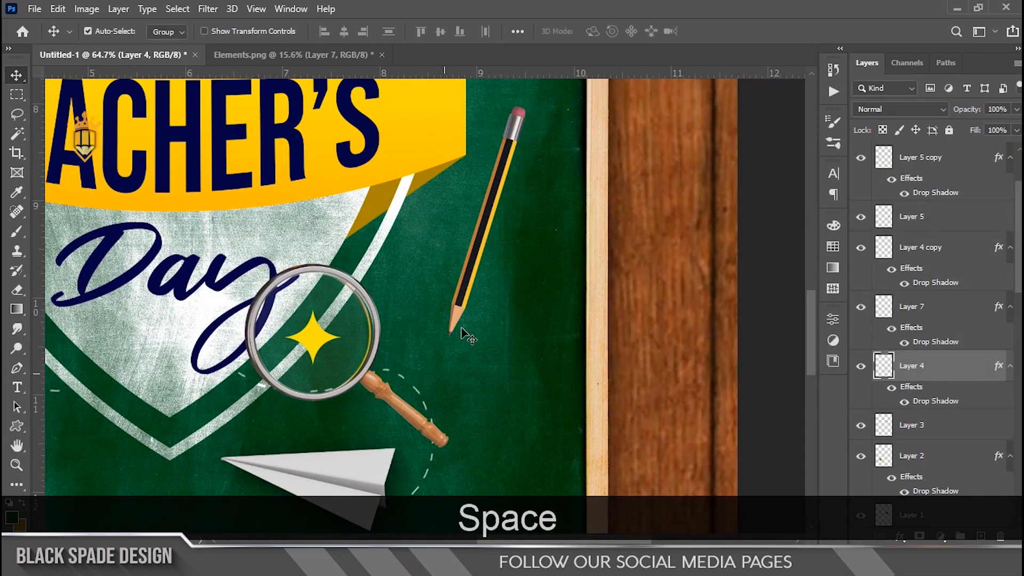
left_click(472, 270)
left_click(900, 536)
left_click(931, 523)
key("Return")
Apply the same drop shadow to the paintbrushes above the graduation cap (Layer 3).
scroll(510, 206, "down", 4)
left_click_drag(486, 131, 475, 333)
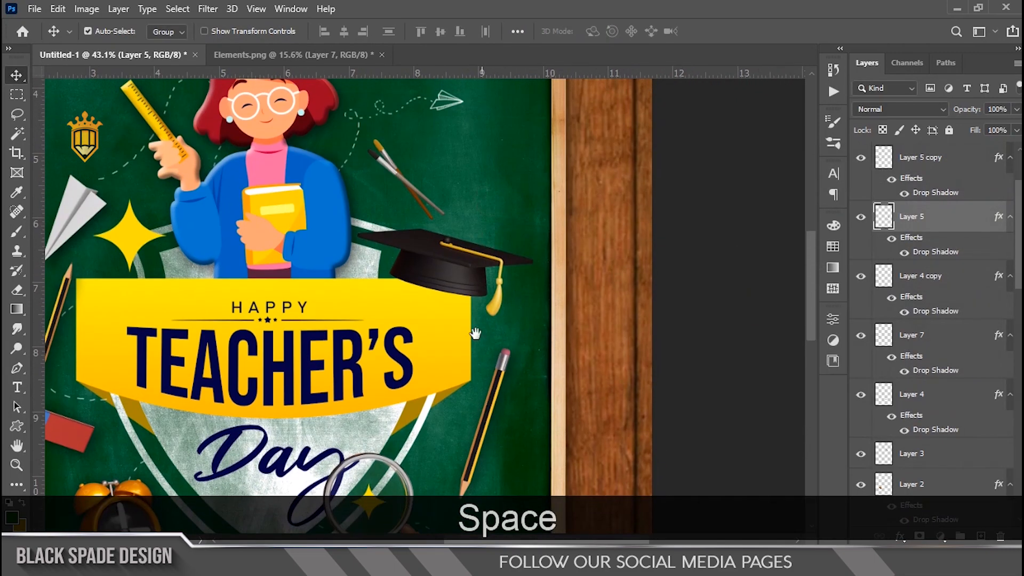
scroll(416, 166, "up", 8)
right_click(389, 191)
left_click(403, 199)
left_click(900, 536)
left_click(931, 533)
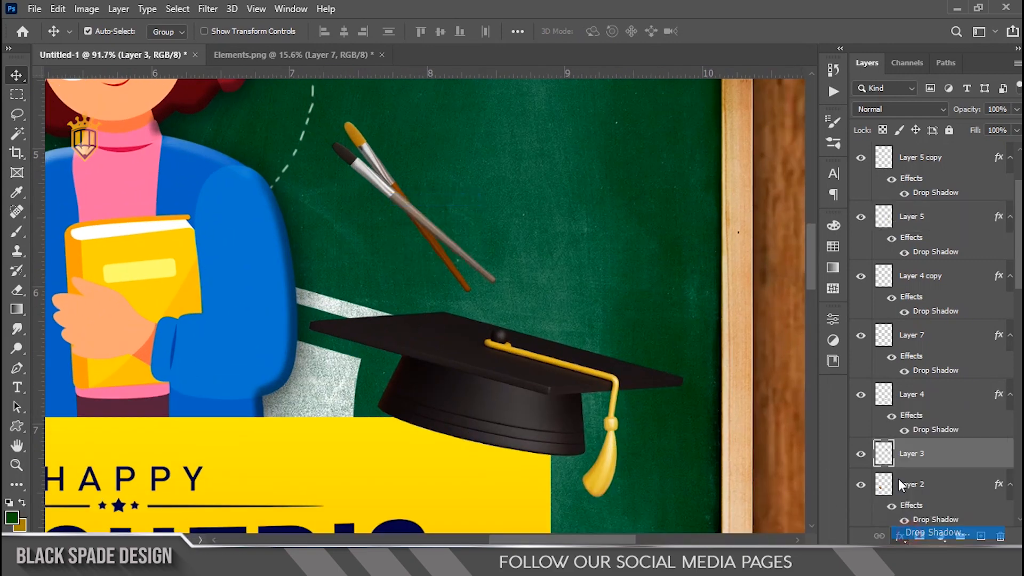
left_click(924, 196)
Darken the magnifying glass (Layer 6) with Curves, moving the black point to an input of about 24.
scroll(551, 235, "down", 6)
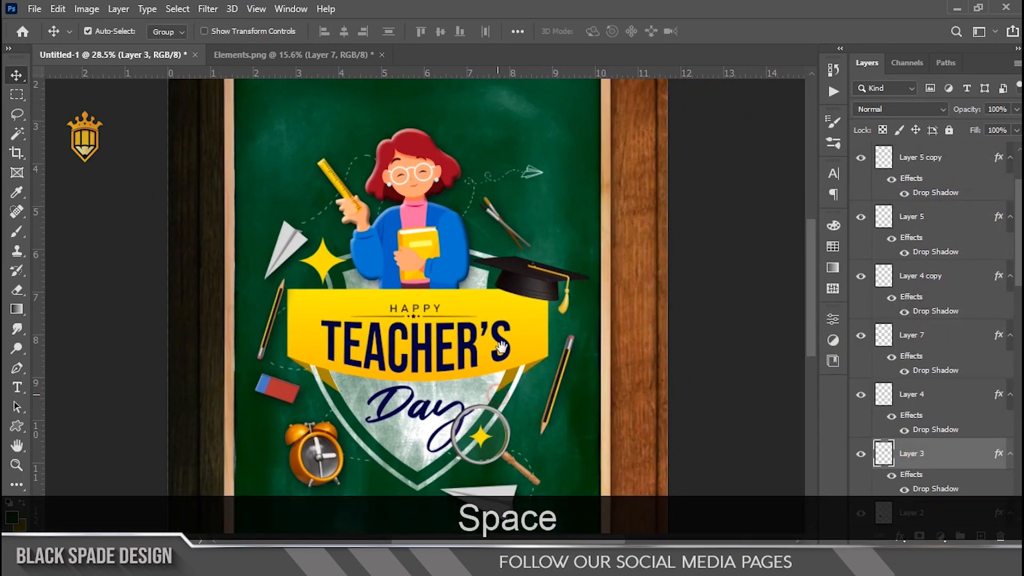
left_click_drag(488, 455, 493, 416)
scroll(492, 416, "up", 2)
scroll(492, 416, "up", 3)
left_click(528, 323)
key("ctrl+m")
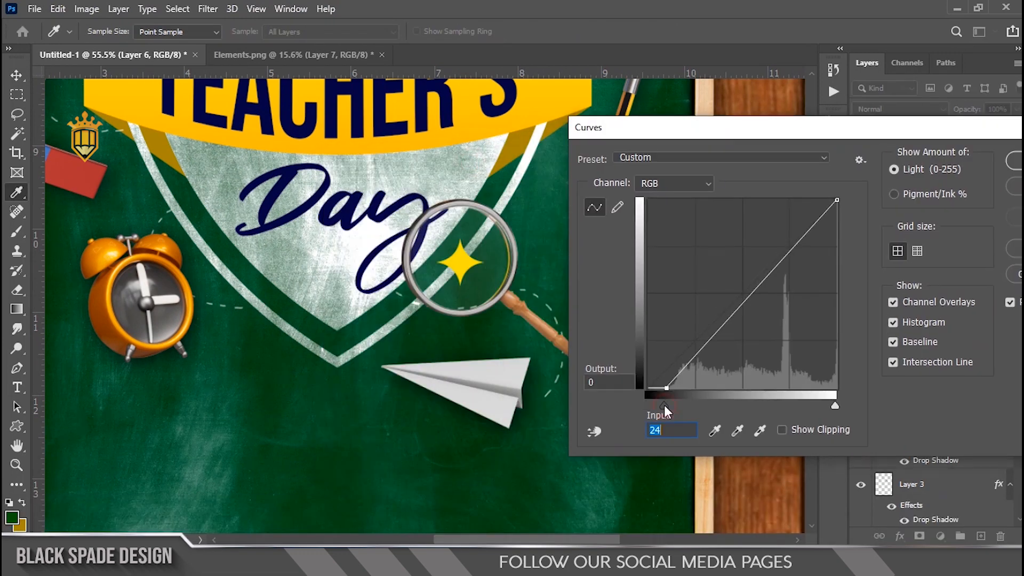
left_click_drag(911, 130, 847, 140)
left_click(972, 172)
Load the magnifying glass outline as a selection, fill it with black on a new layer beneath Layer 6, and deselect.
left_click(883, 159, "ctrl")
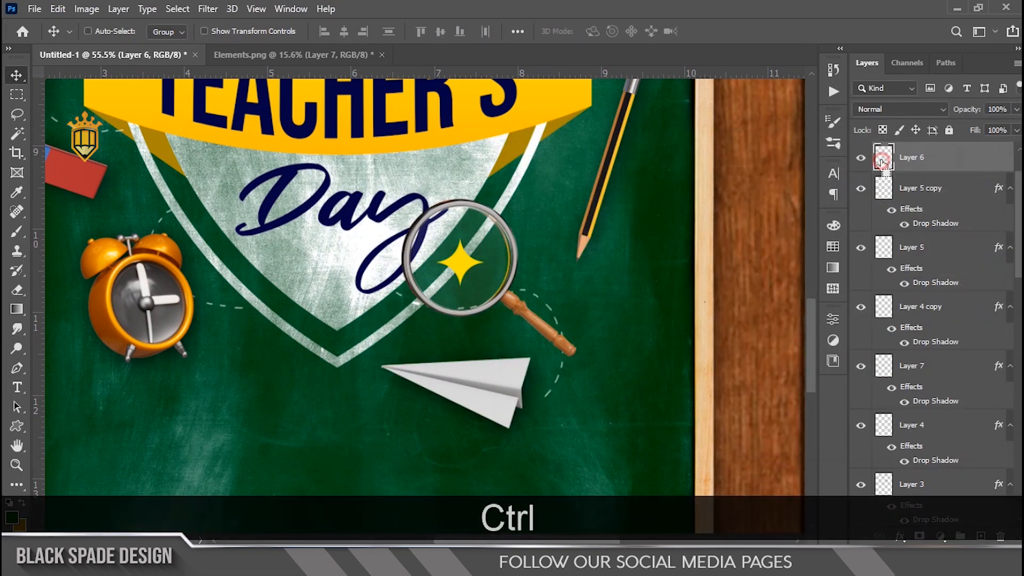
left_click(935, 190)
key("ctrl+shift+alt+n")
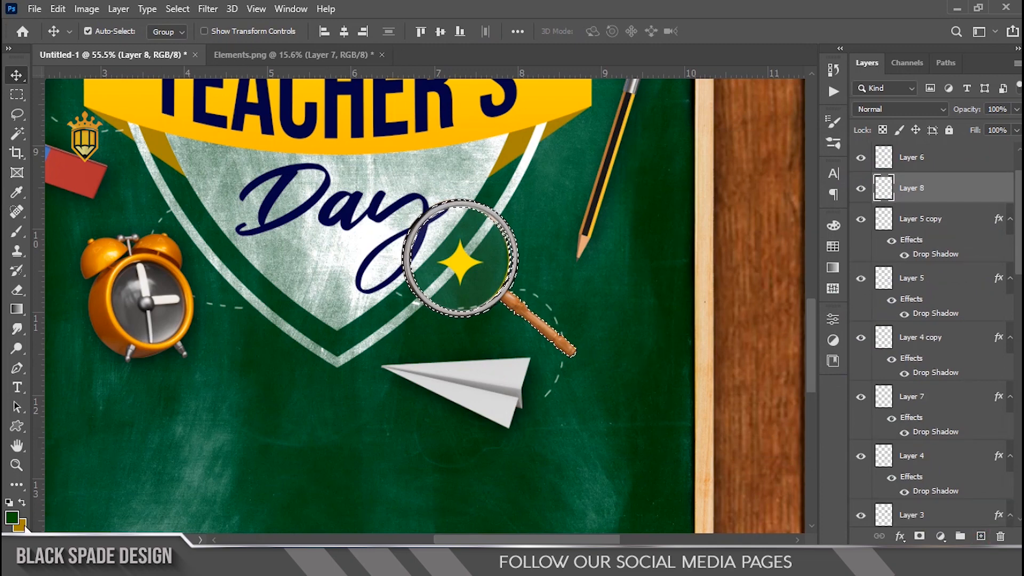
left_click(20, 525)
left_click(955, 271)
key("ctrl+BackSpace")
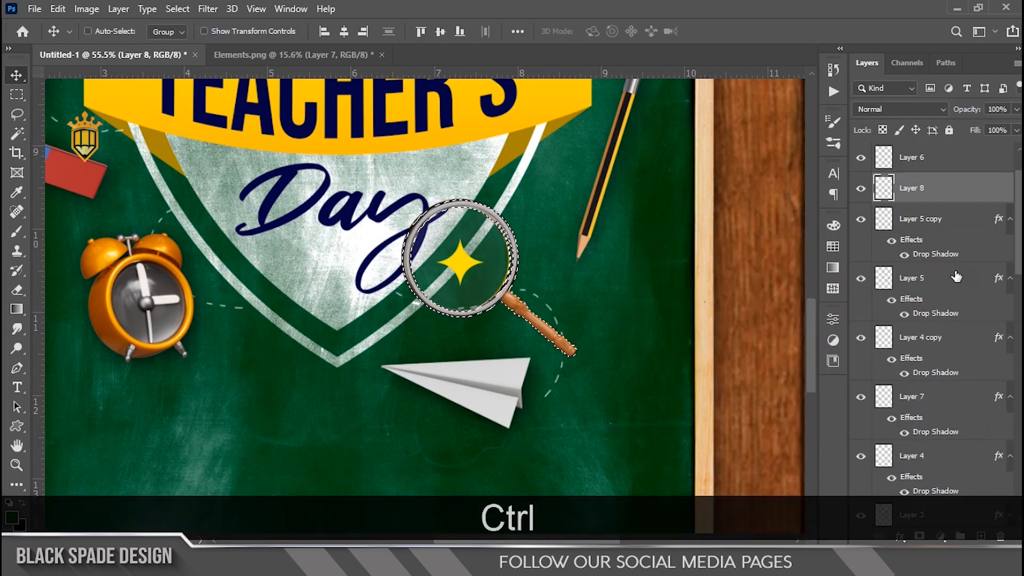
key("ctrl+d")
Nudge the black magnifying glass shape slightly downward and apply a Gaussian Blur with a 13.9 px radius.
scroll(488, 267, "up", 2)
key("Down")
key("Down")
key("Down")
key("Down")
key("Down")
key("Down")
left_click(208, 9)
mouse_move(298, 201)
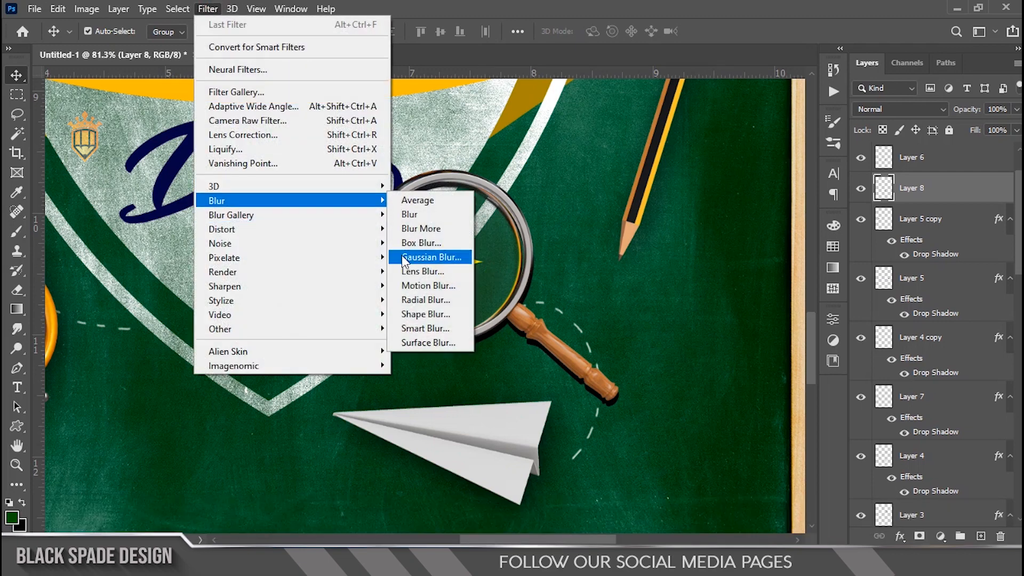
left_click(434, 258)
left_click_drag(663, 409, 674, 407)
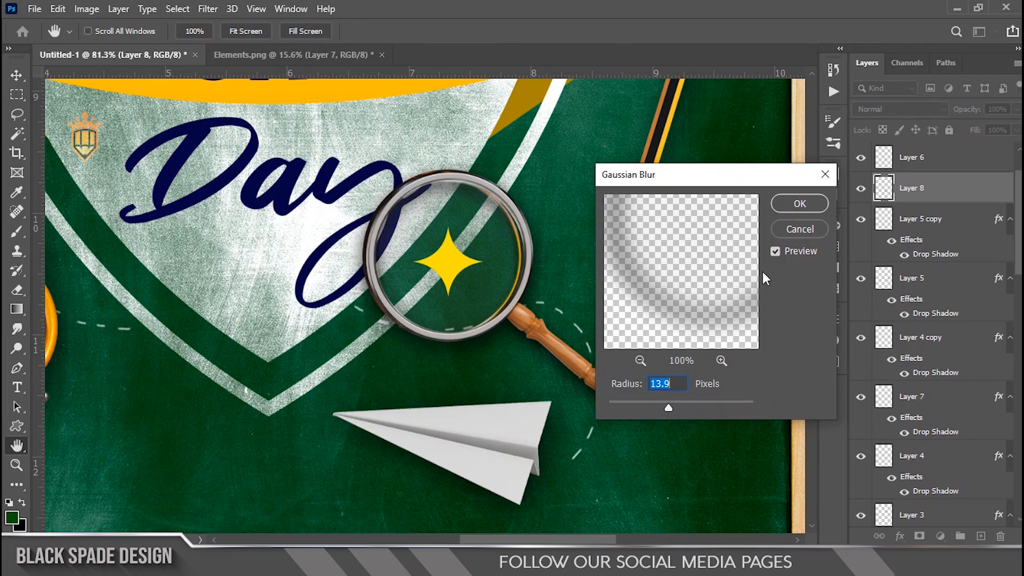
left_click(799, 204)
Lower the magnifying glass shadow layer's opacity to 82%.
left_click_drag(970, 108, 960, 109)
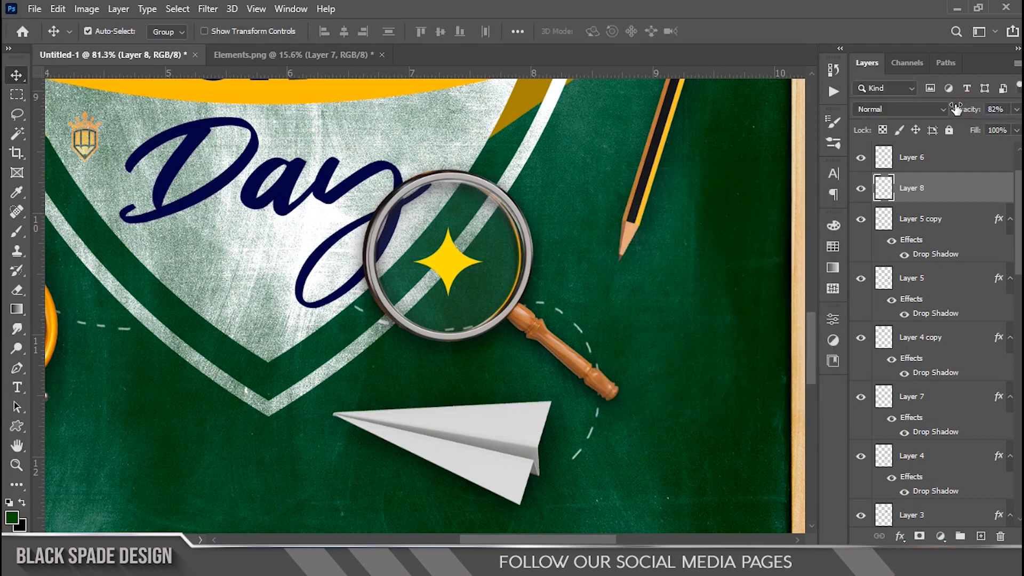
key("e")
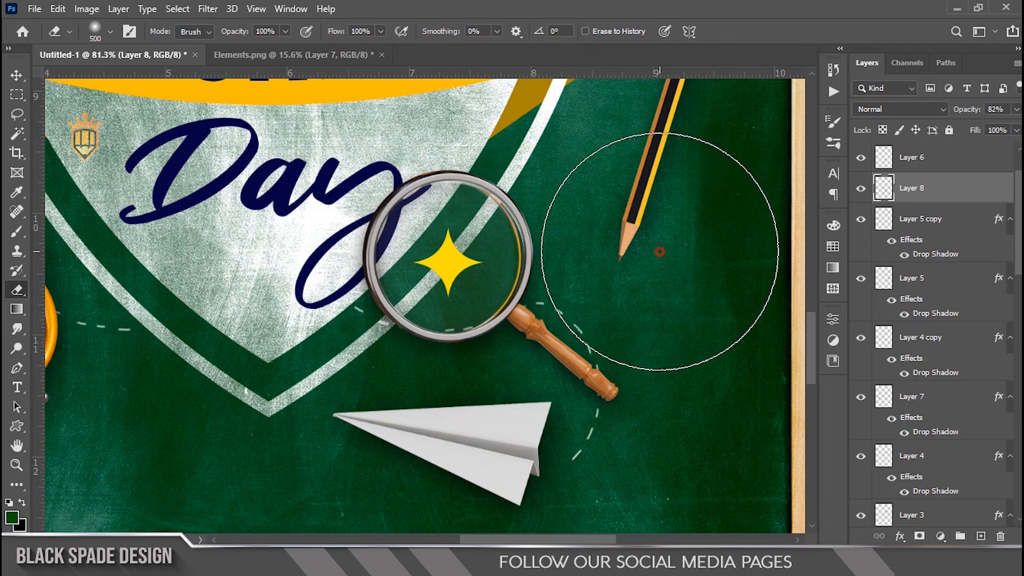
key("v")
Select the top star layer, switch to File Explorer's Onam 23 folder and bring the book image into the poster.
scroll(508, 189, "down", 6)
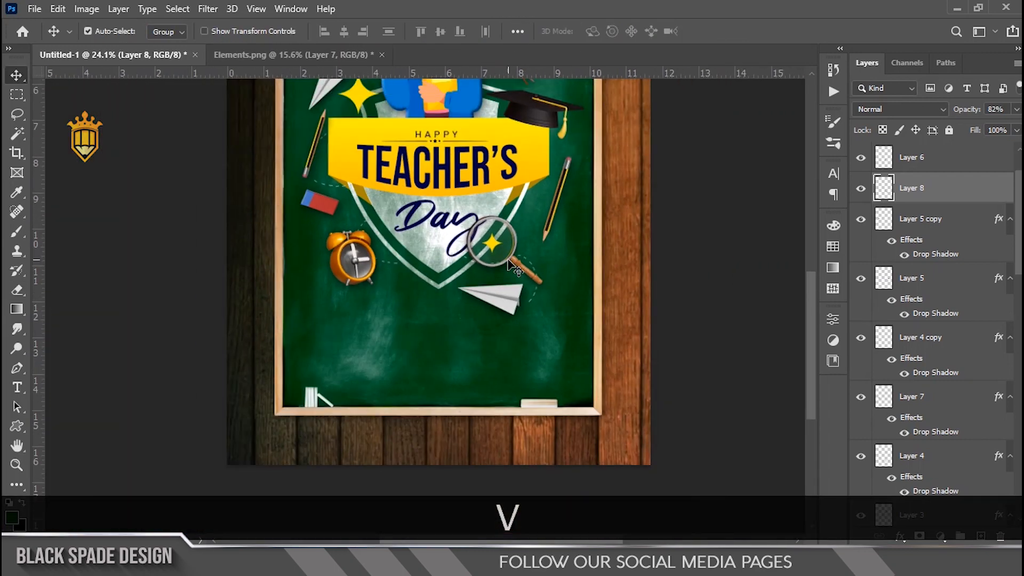
scroll(459, 347, "down", 2)
scroll(441, 406, "up", 3)
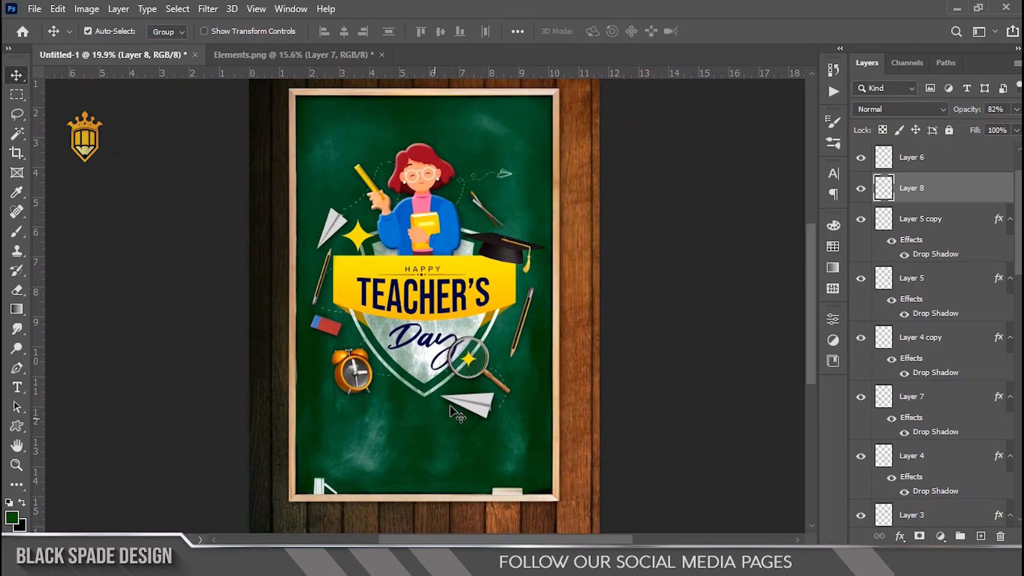
scroll(919, 172, "up", 2)
left_click(942, 156)
scroll(448, 349, "up", 4)
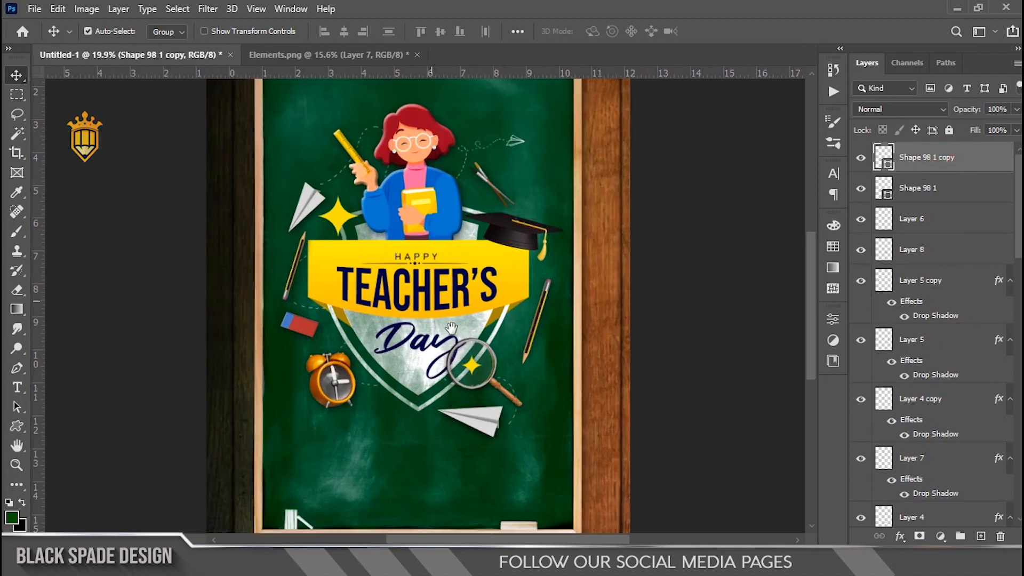
left_click_drag(427, 363, 437, 164)
key("alt+Tab")
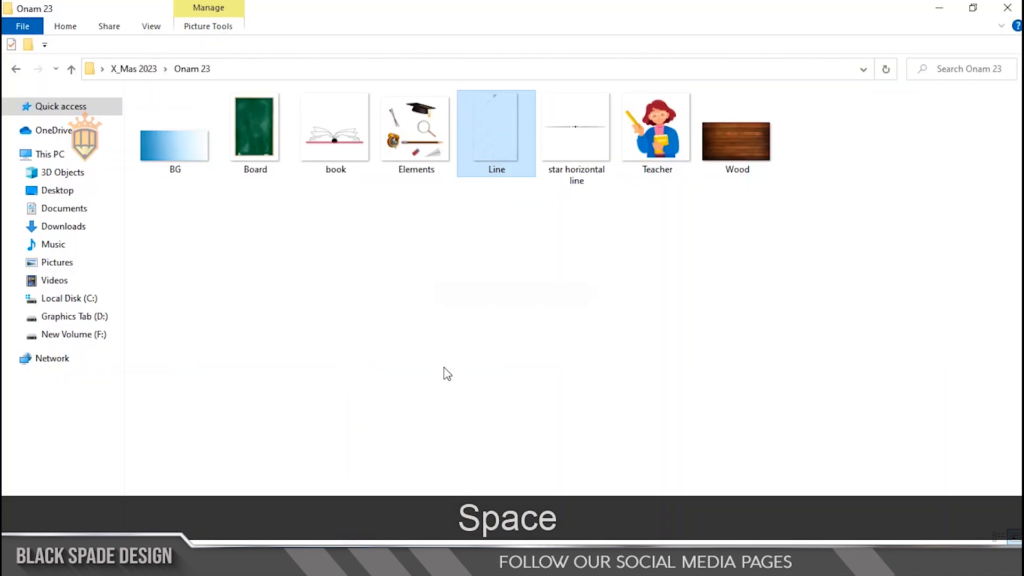
left_click(337, 169)
left_click_drag(326, 140, 404, 380)
Enlarge the open book to about 180% and place it along the poster's bottom edge, overlapping the board frame.
left_click_drag(456, 259, 463, 400)
left_click_drag(520, 307, 516, 448)
scroll(468, 452, "up", 3)
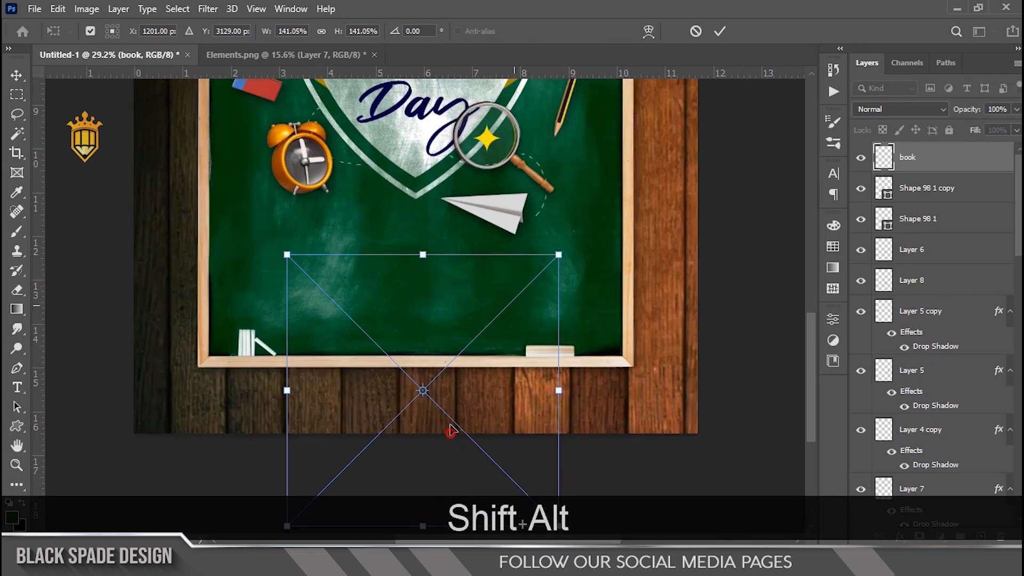
left_click_drag(574, 188, 617, 145)
left_click_drag(519, 361, 514, 340)
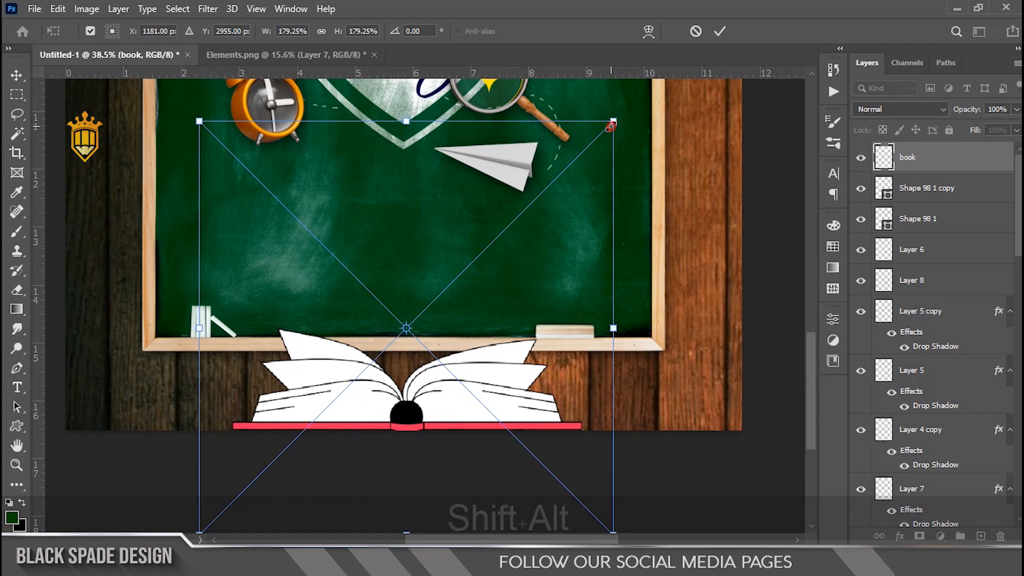
left_click_drag(614, 121, 616, 120)
key("Return")
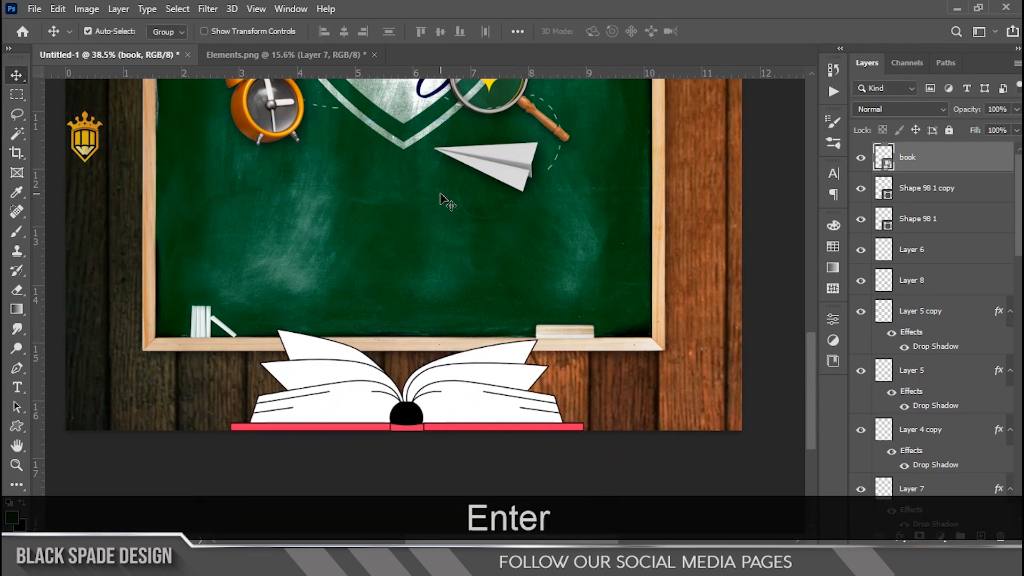
Fit the whole poster in view and check the layout with the book in place.
scroll(442, 200, "down", 3)
scroll(475, 359, "up", 1)
key("space")
scroll(467, 343, "up", 1)
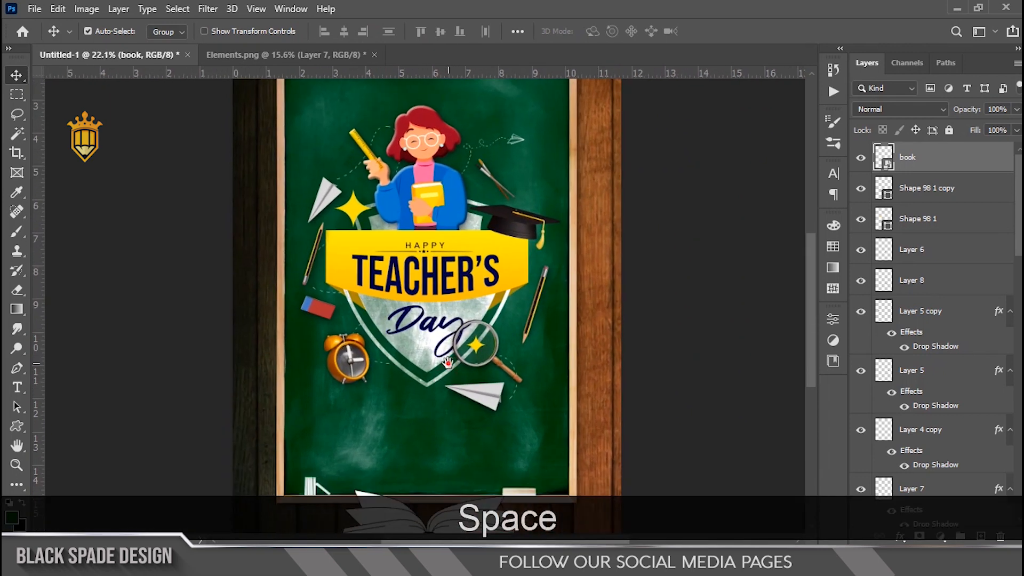
scroll(450, 367, "down", 2)
key("z")
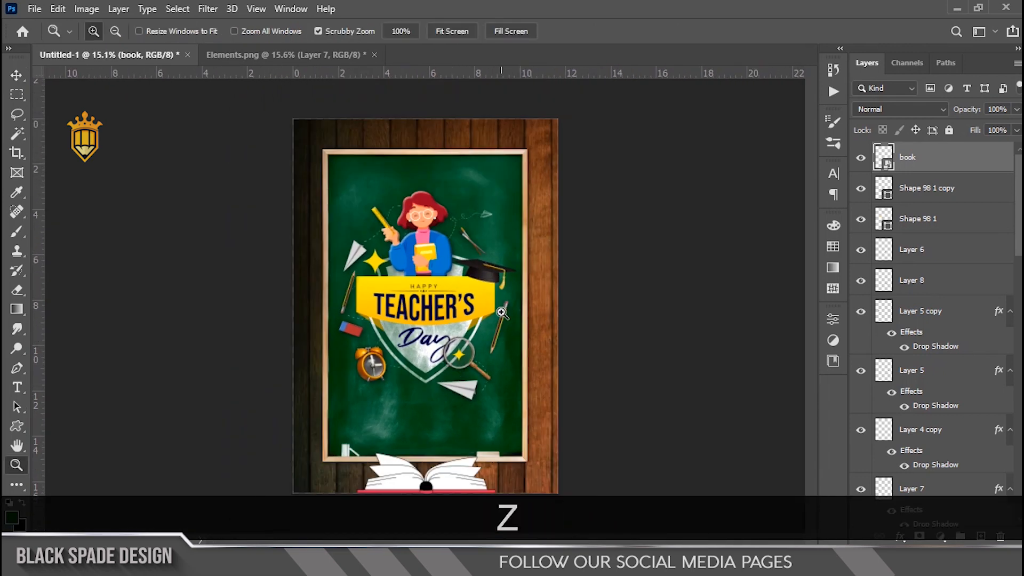
right_click(428, 224)
left_click(450, 230)
key("v")
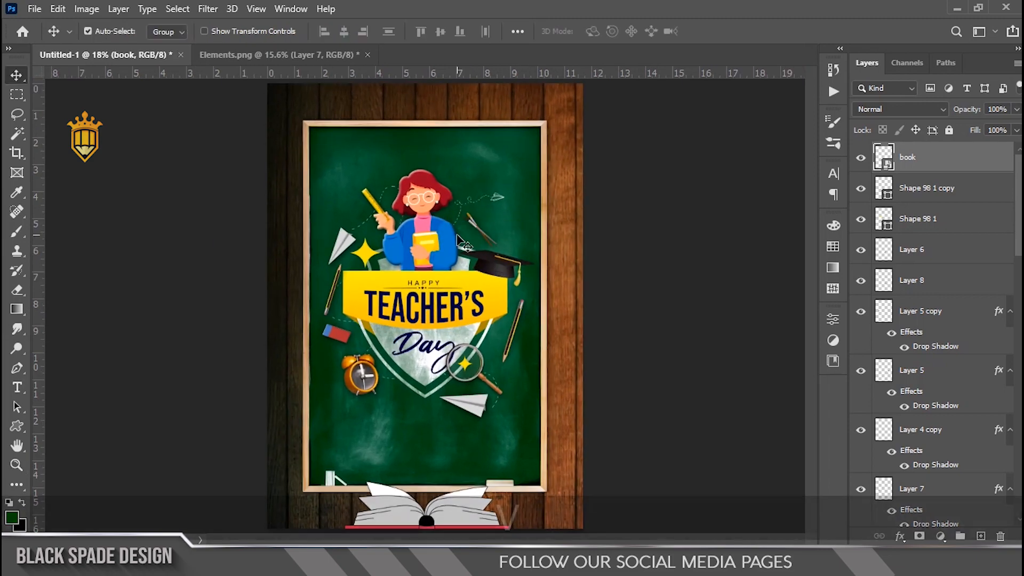